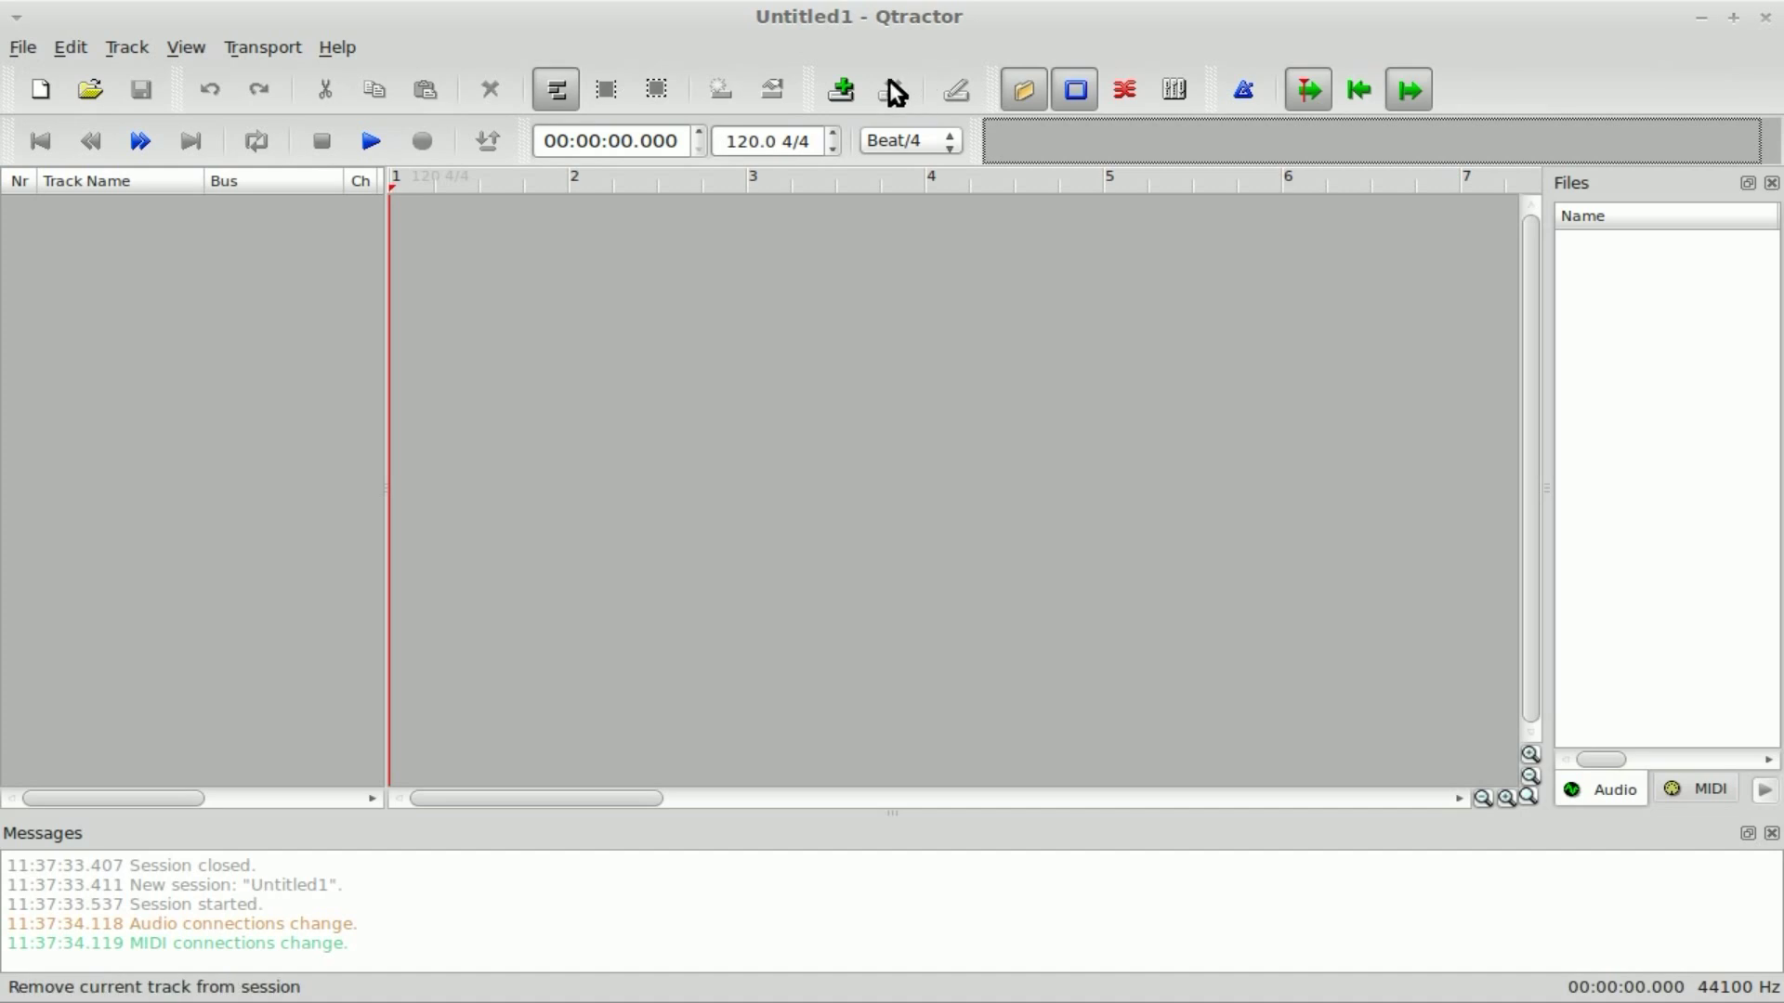
Add a new track named Synth1 and set its type to MIDI
left_click(848, 85)
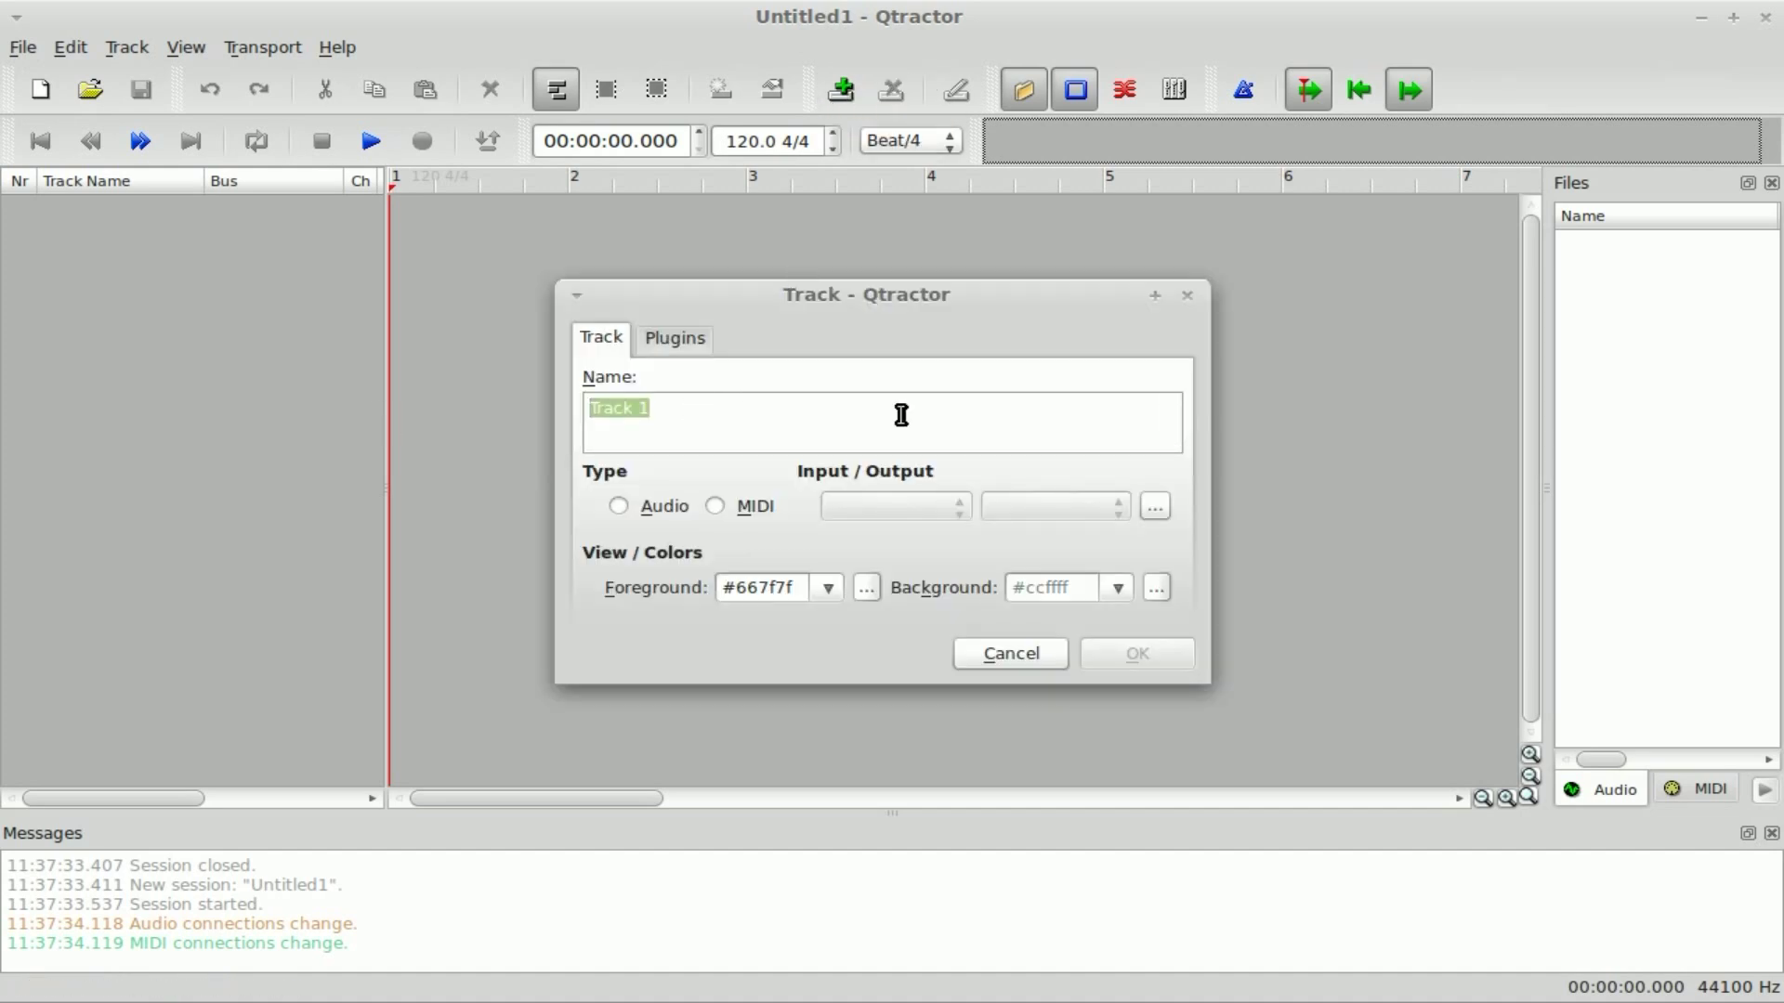
type("Sythn")
key("BackSpace")
key("BackSpace")
key("BackSpace")
type("nth1")
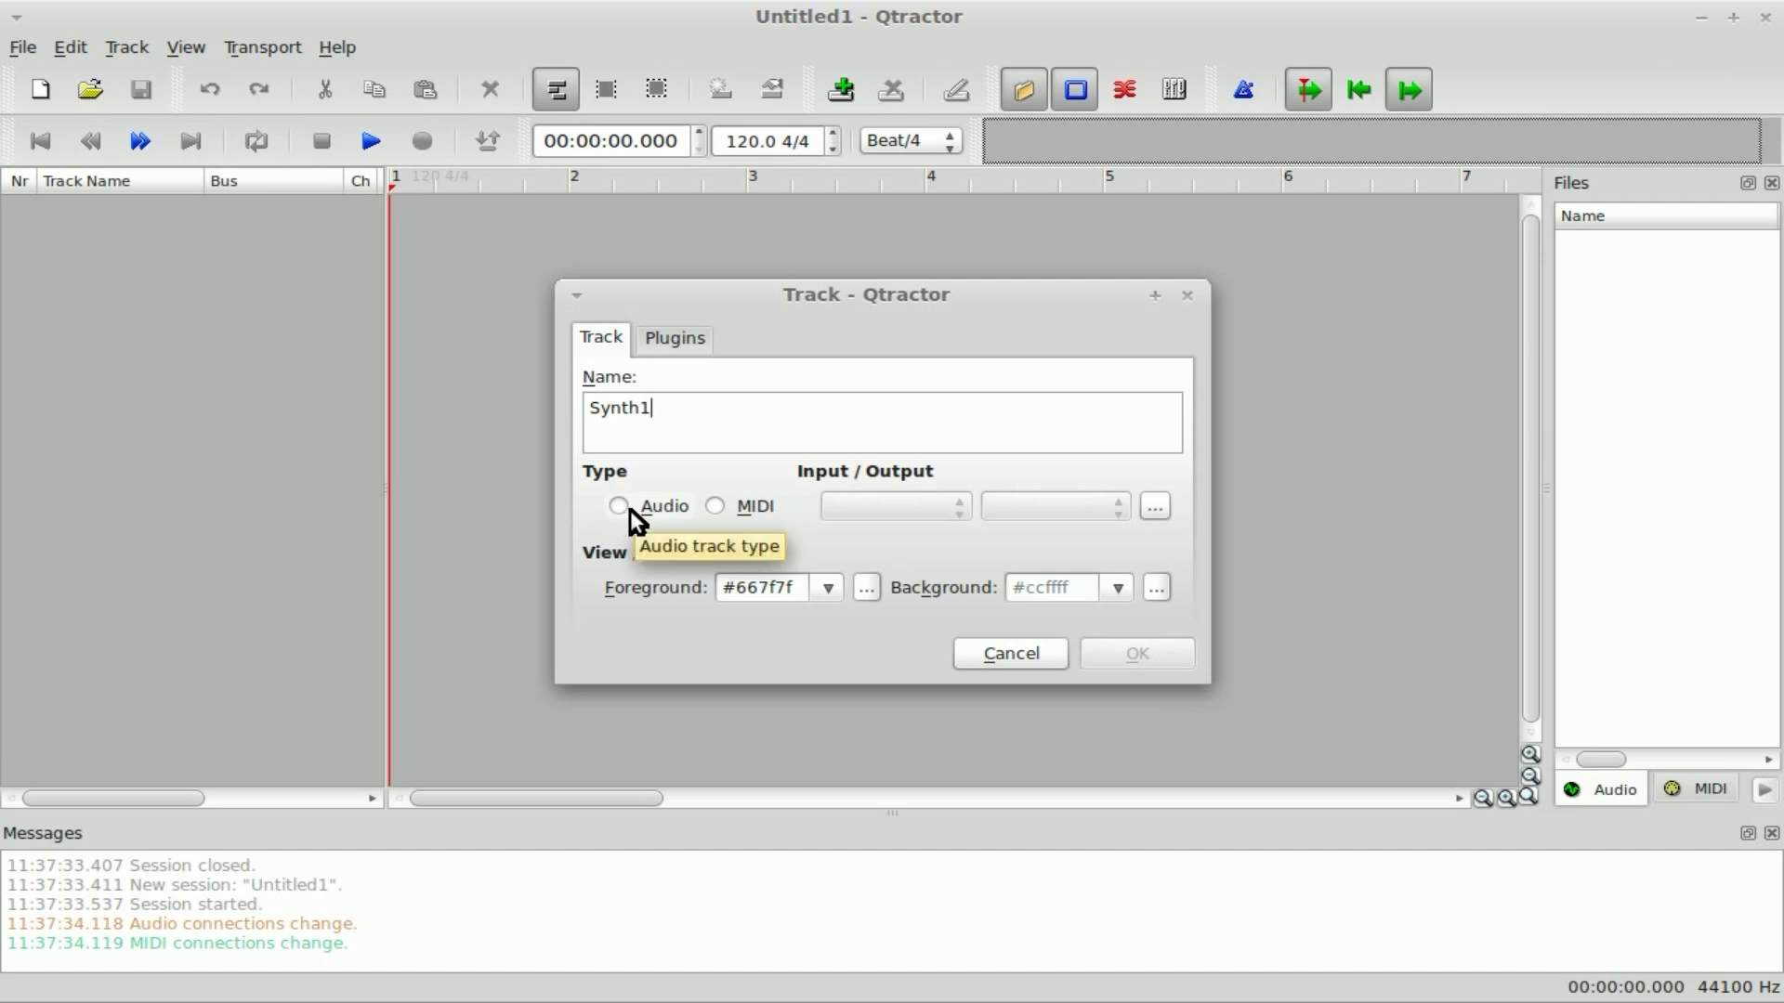
left_click(722, 507)
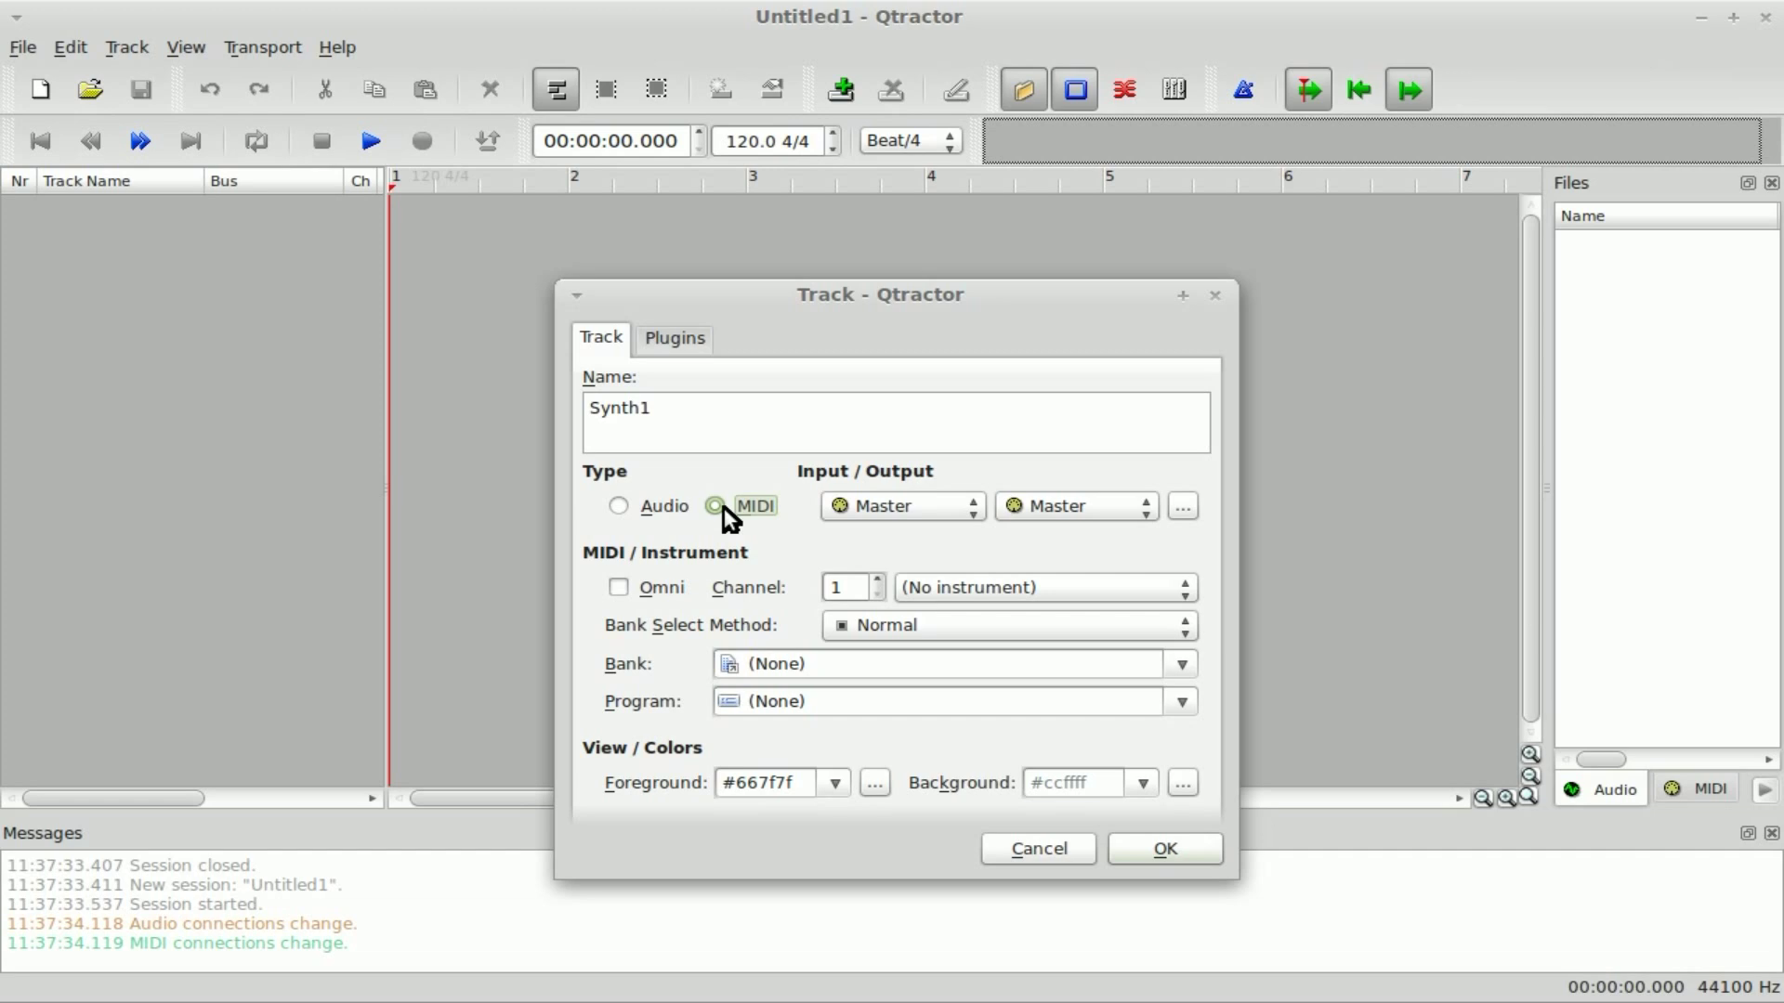
Keep Master as the MIDI input and output bus of Synth1 and create the track
left_click(949, 508)
left_click(1106, 503)
left_click(966, 511)
left_click(1129, 505)
left_click(1131, 506)
left_click(971, 514)
left_click(968, 505)
left_click(970, 503)
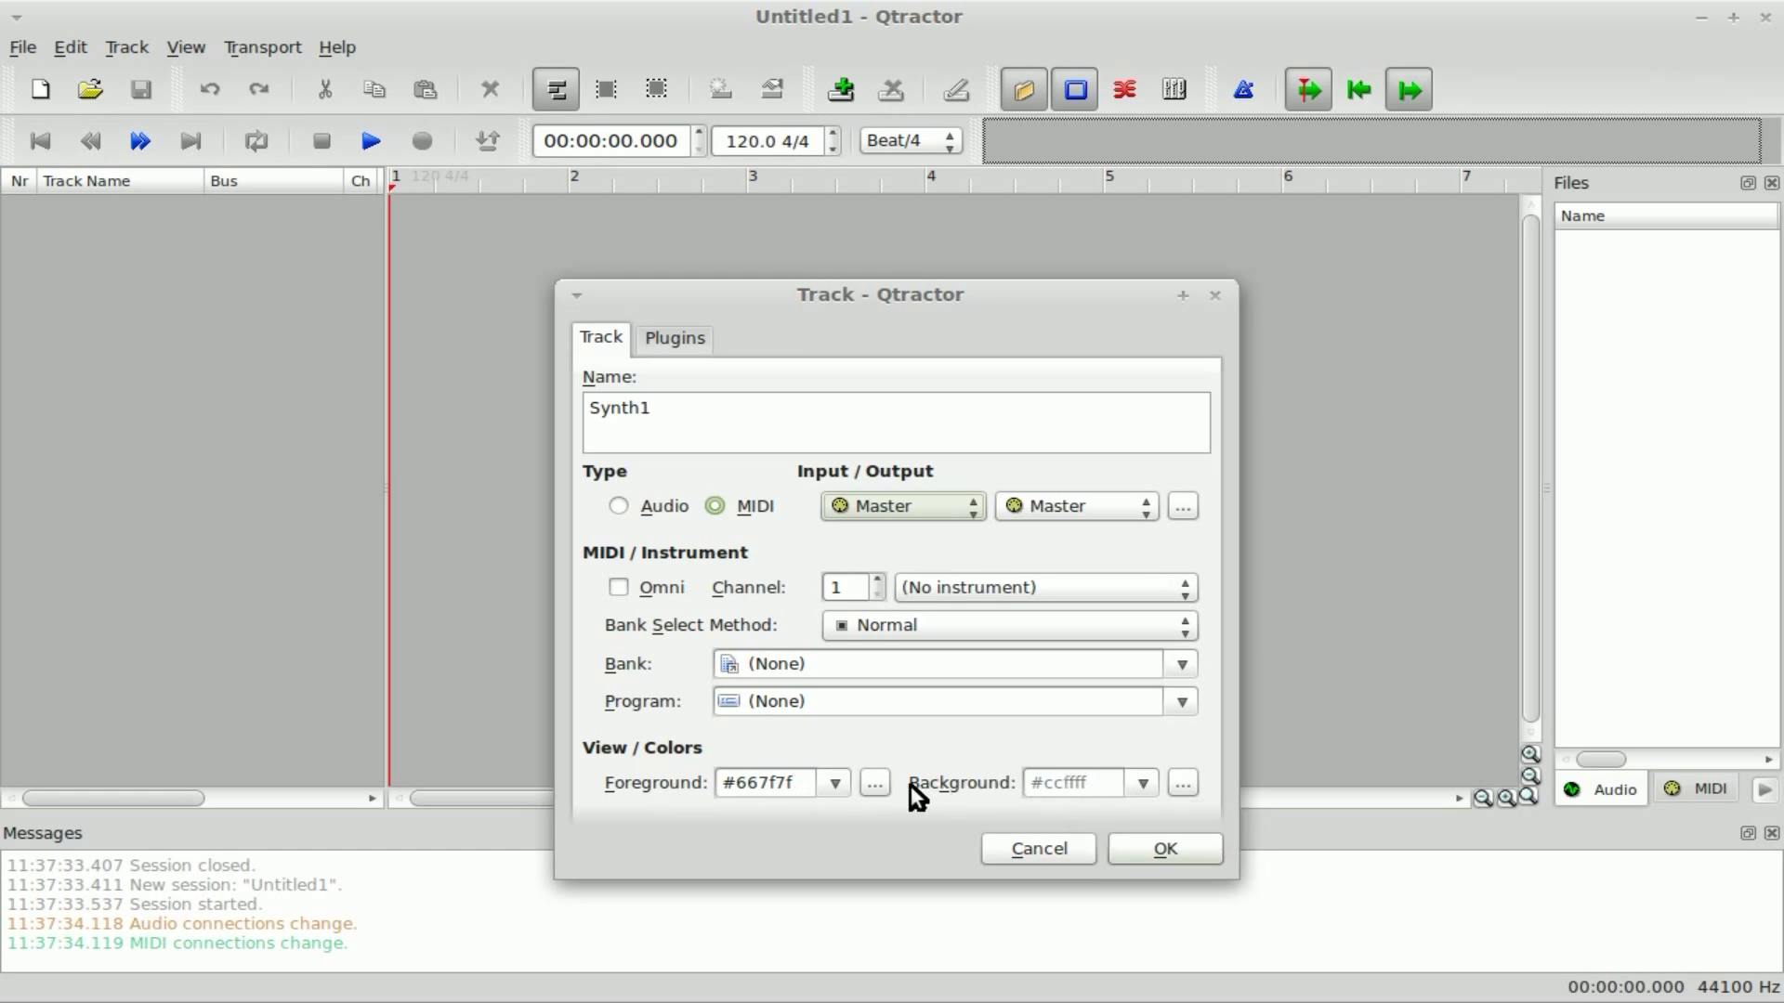
left_click(1169, 842)
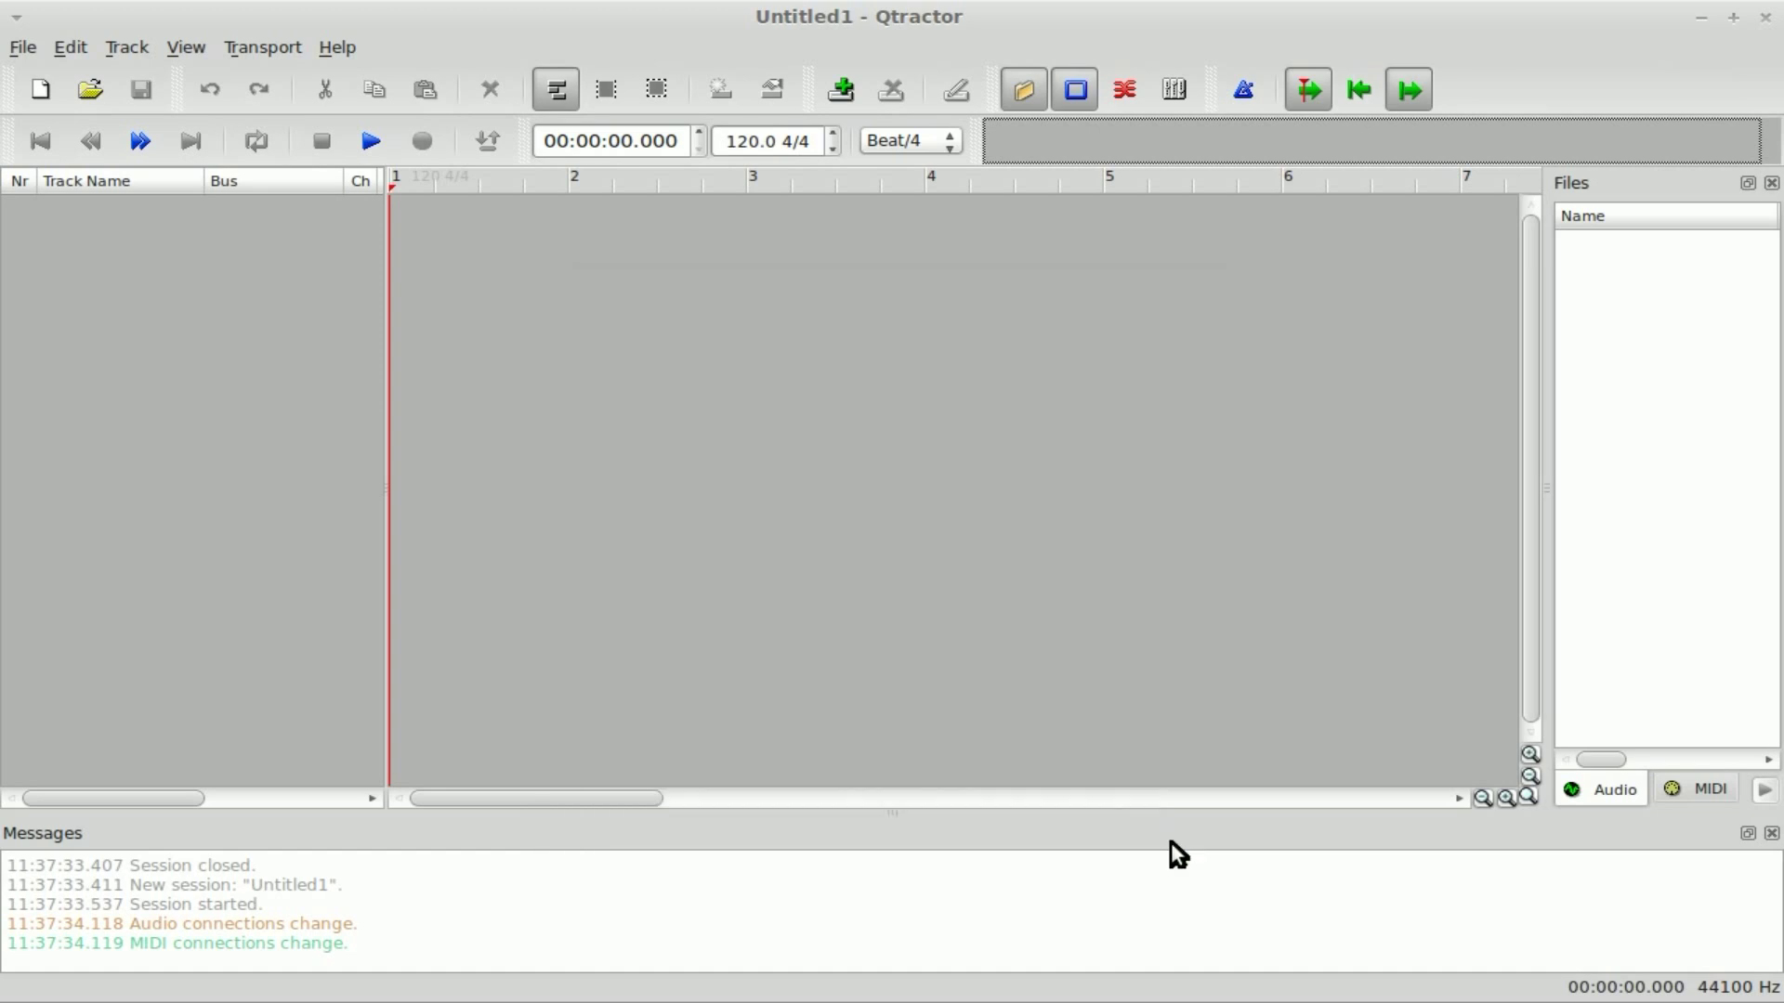
Save the session as qtractor1 in the directory /tmp/qtractor1
left_click(33, 46)
left_click(83, 181)
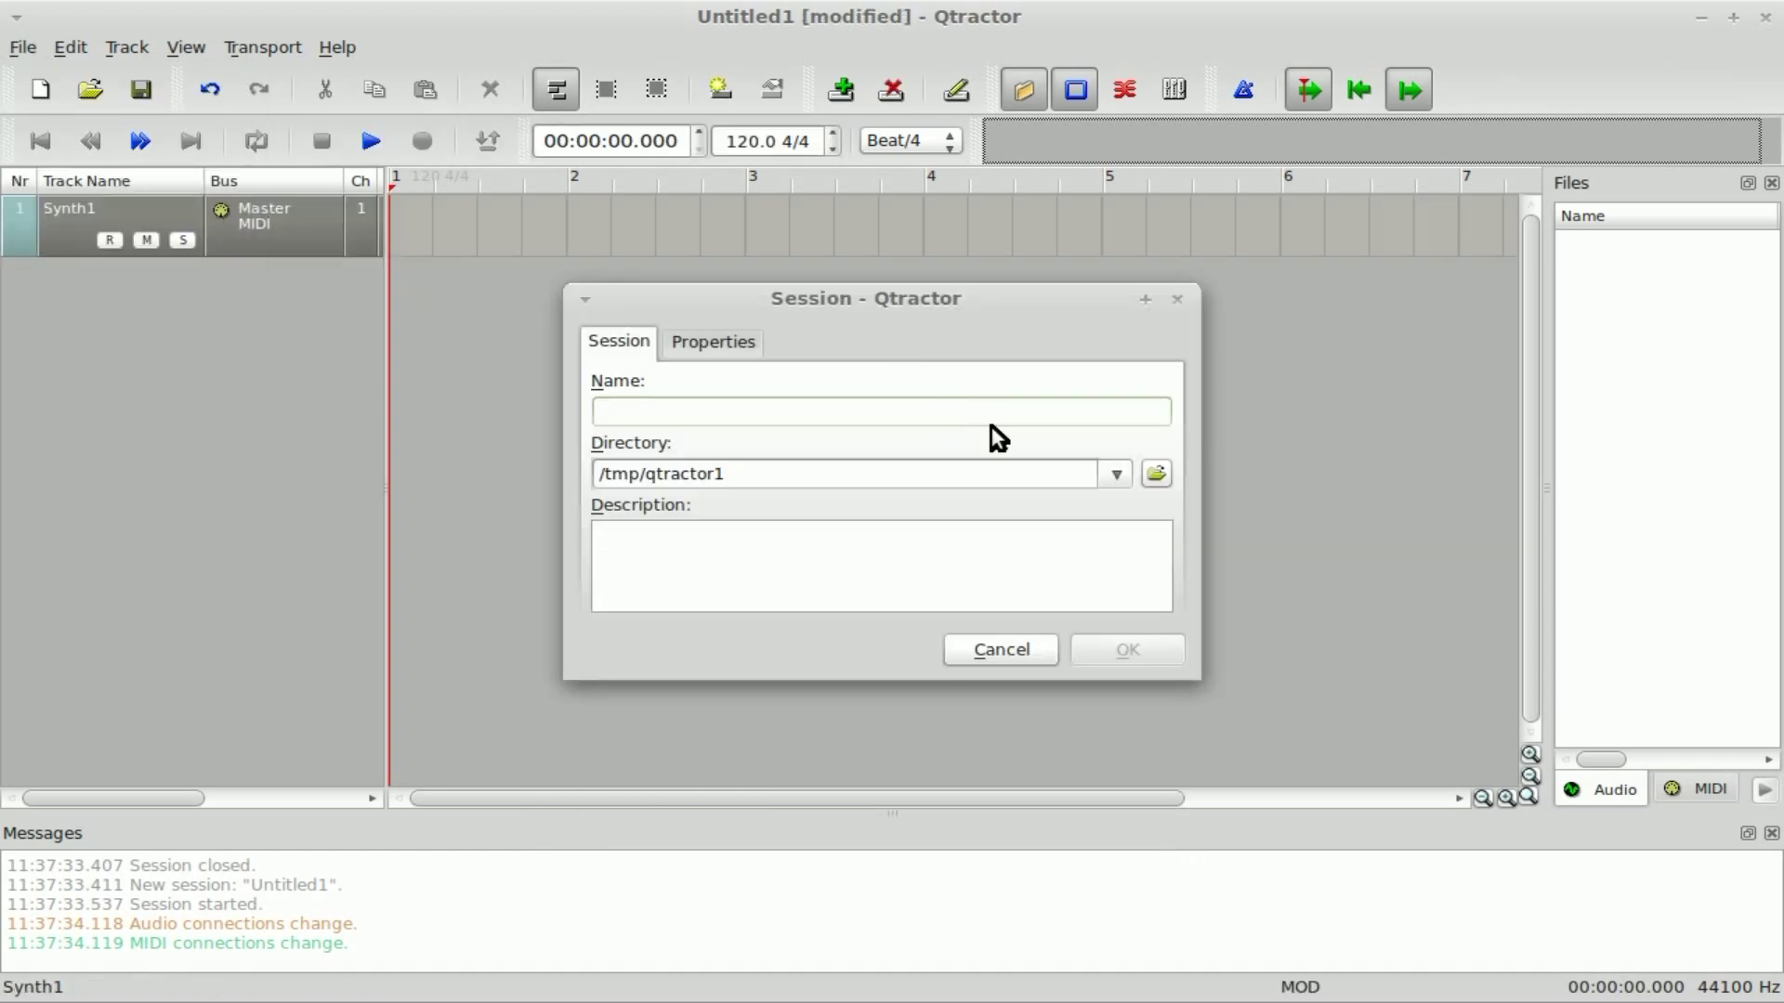
left_click_drag(775, 475, 452, 471)
left_click(797, 474)
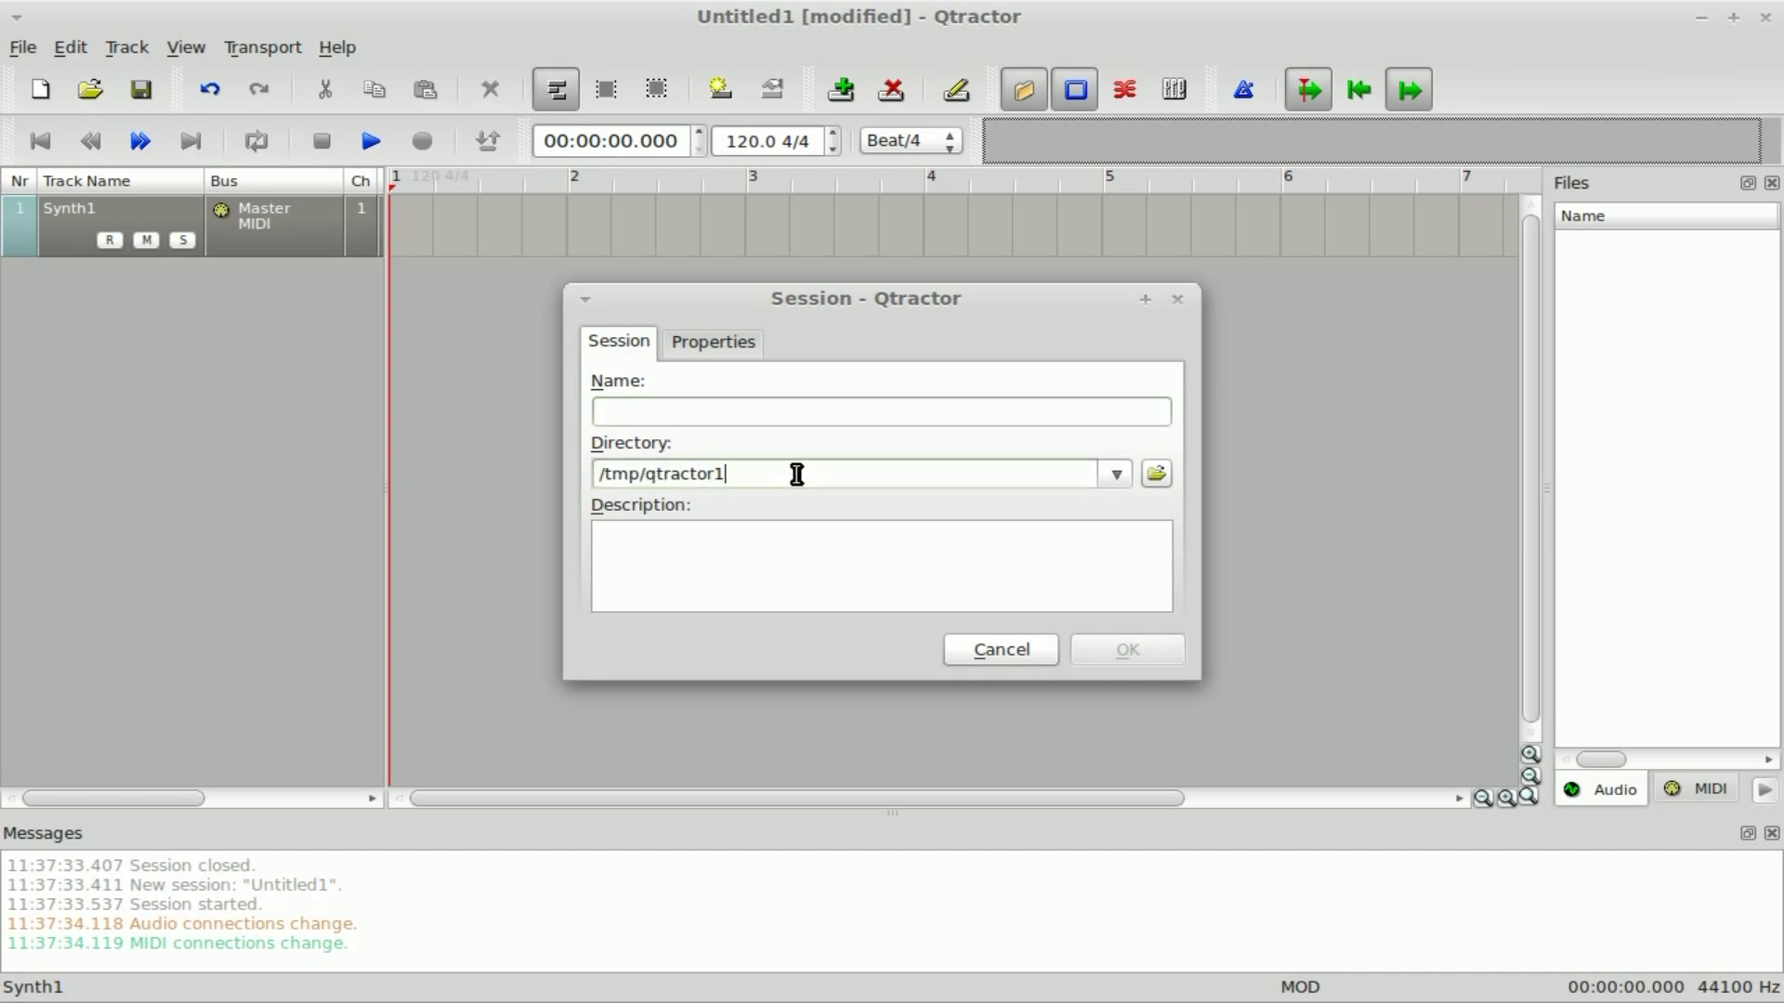
left_click(769, 412)
left_click_drag(647, 474, 783, 474)
key("ctrl+c")
left_click(744, 411)
middle_click(745, 410)
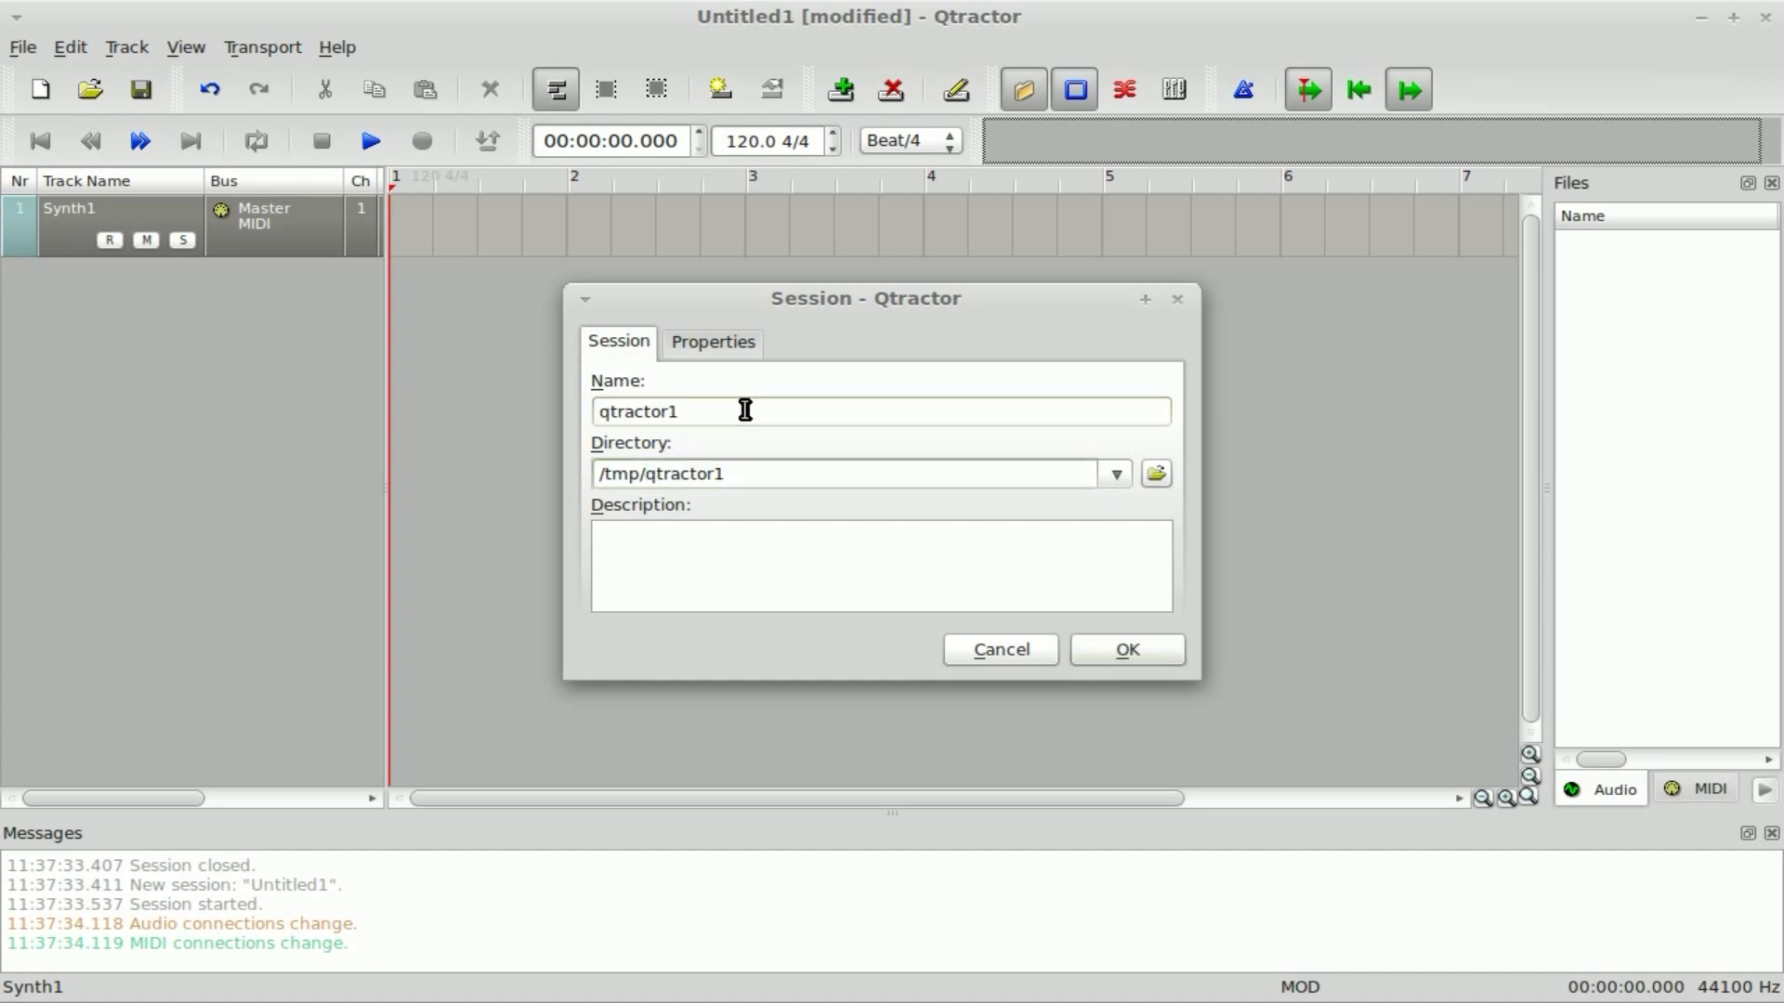
left_click(1102, 656)
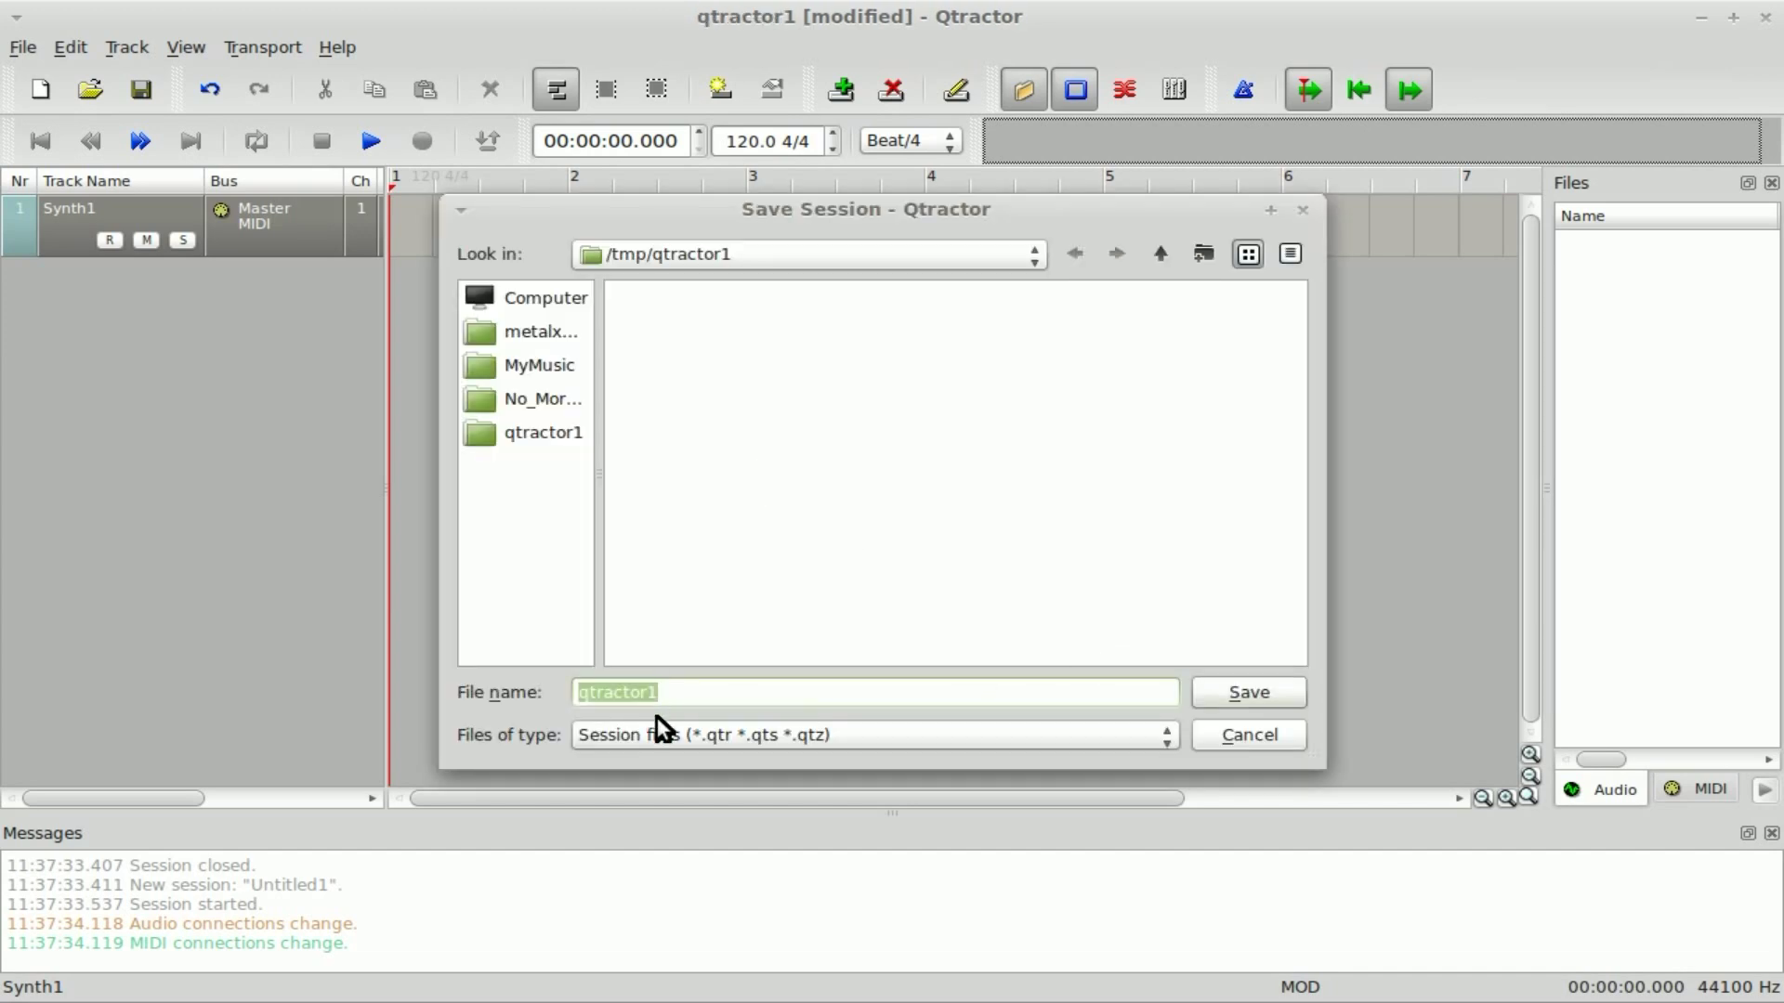
left_click(1283, 695)
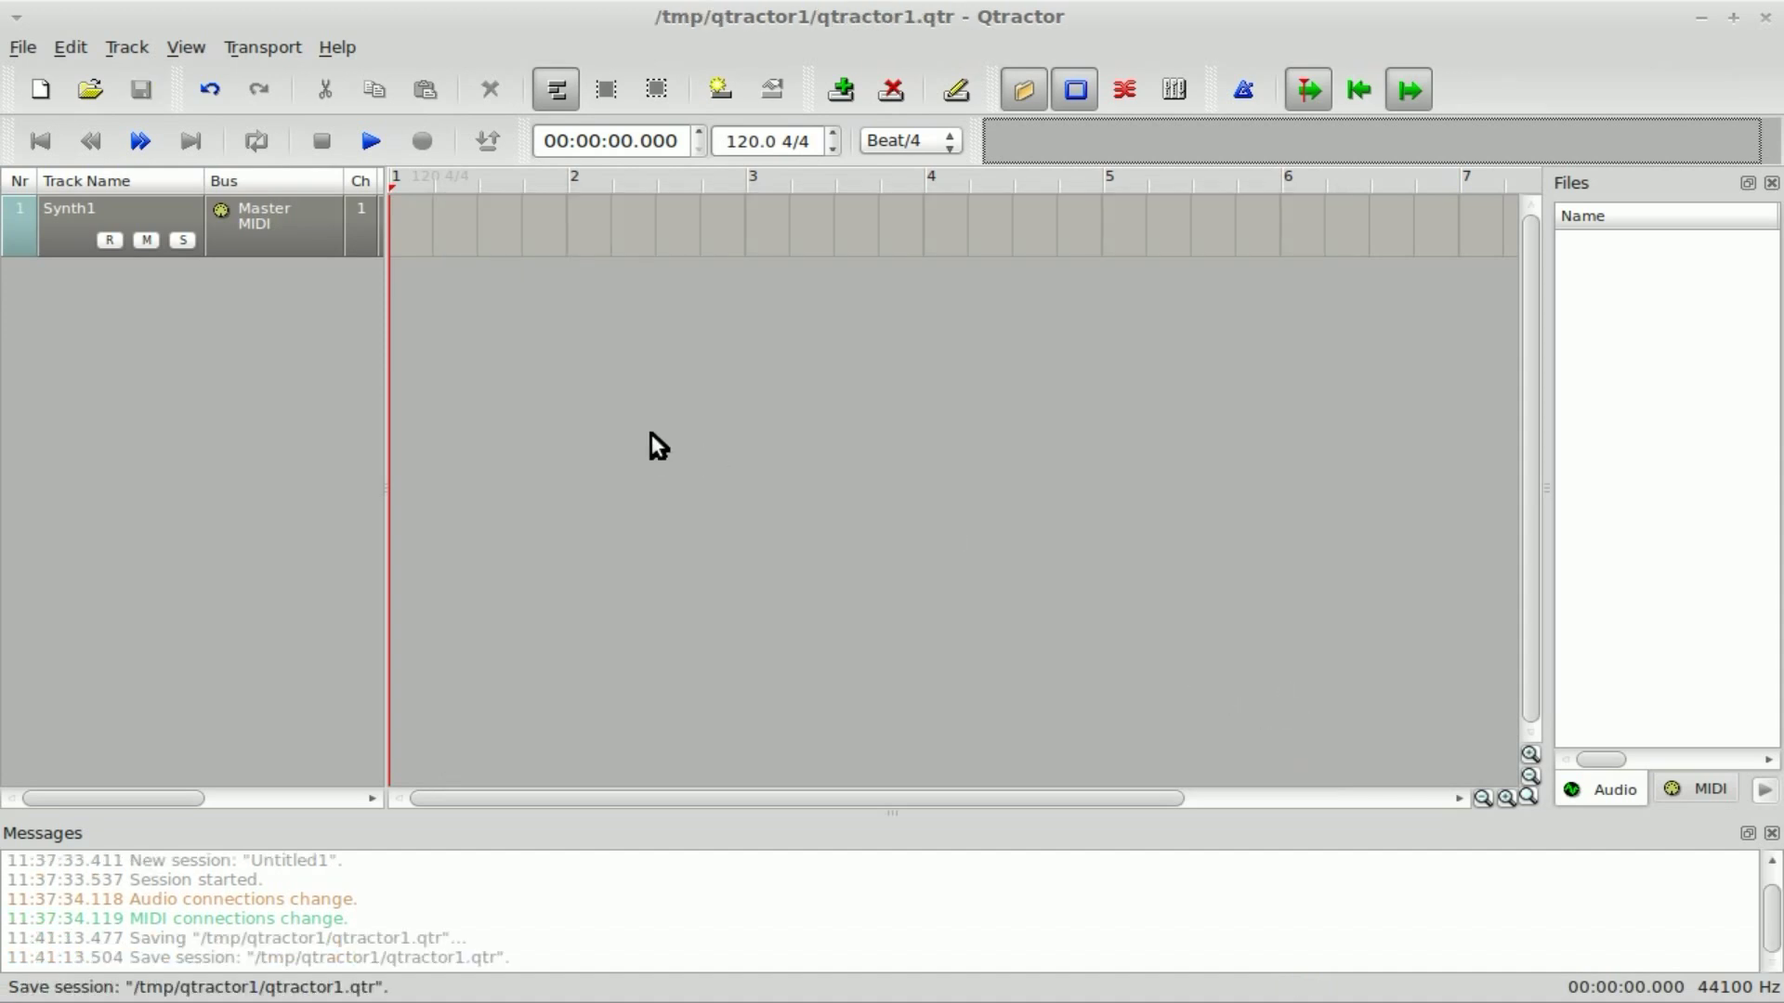
Create a new MIDI clip on the Synth1 track and move its editor window clear of the track list
left_click(721, 90)
left_click_drag(674, 23, 1180, 121)
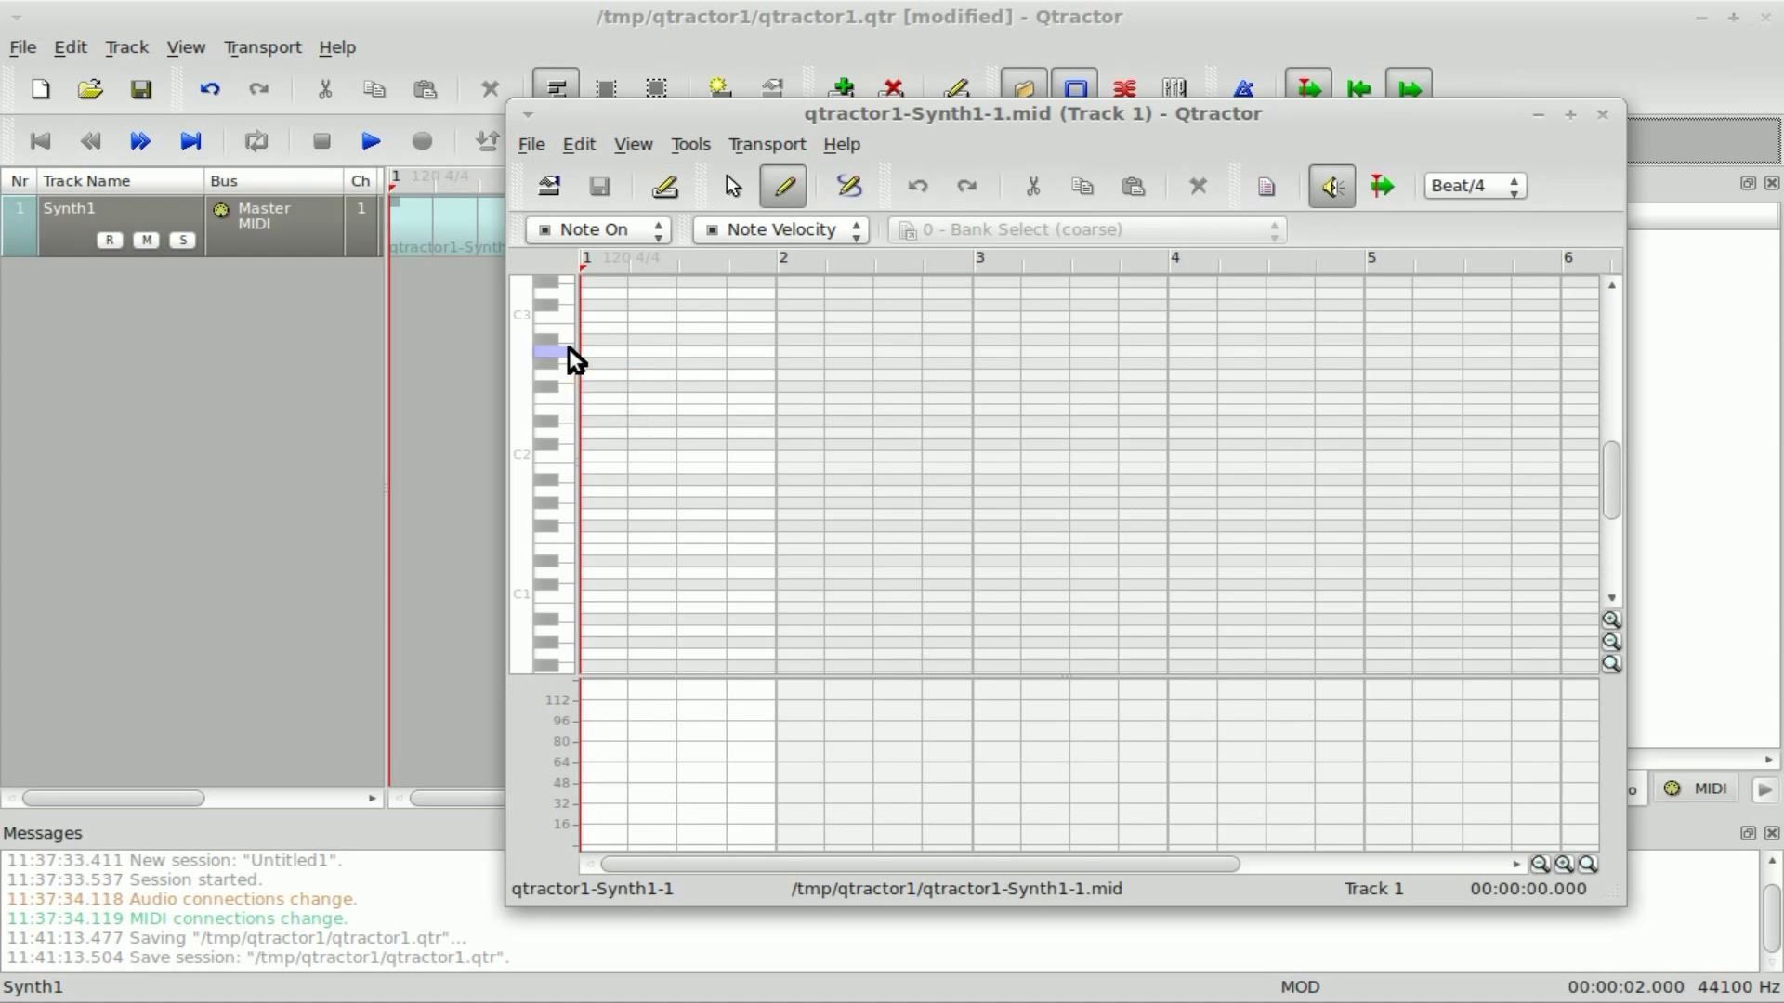
Launch the ZynAddSubFX software synthesizer
key("super")
type("zy")
key("Down")
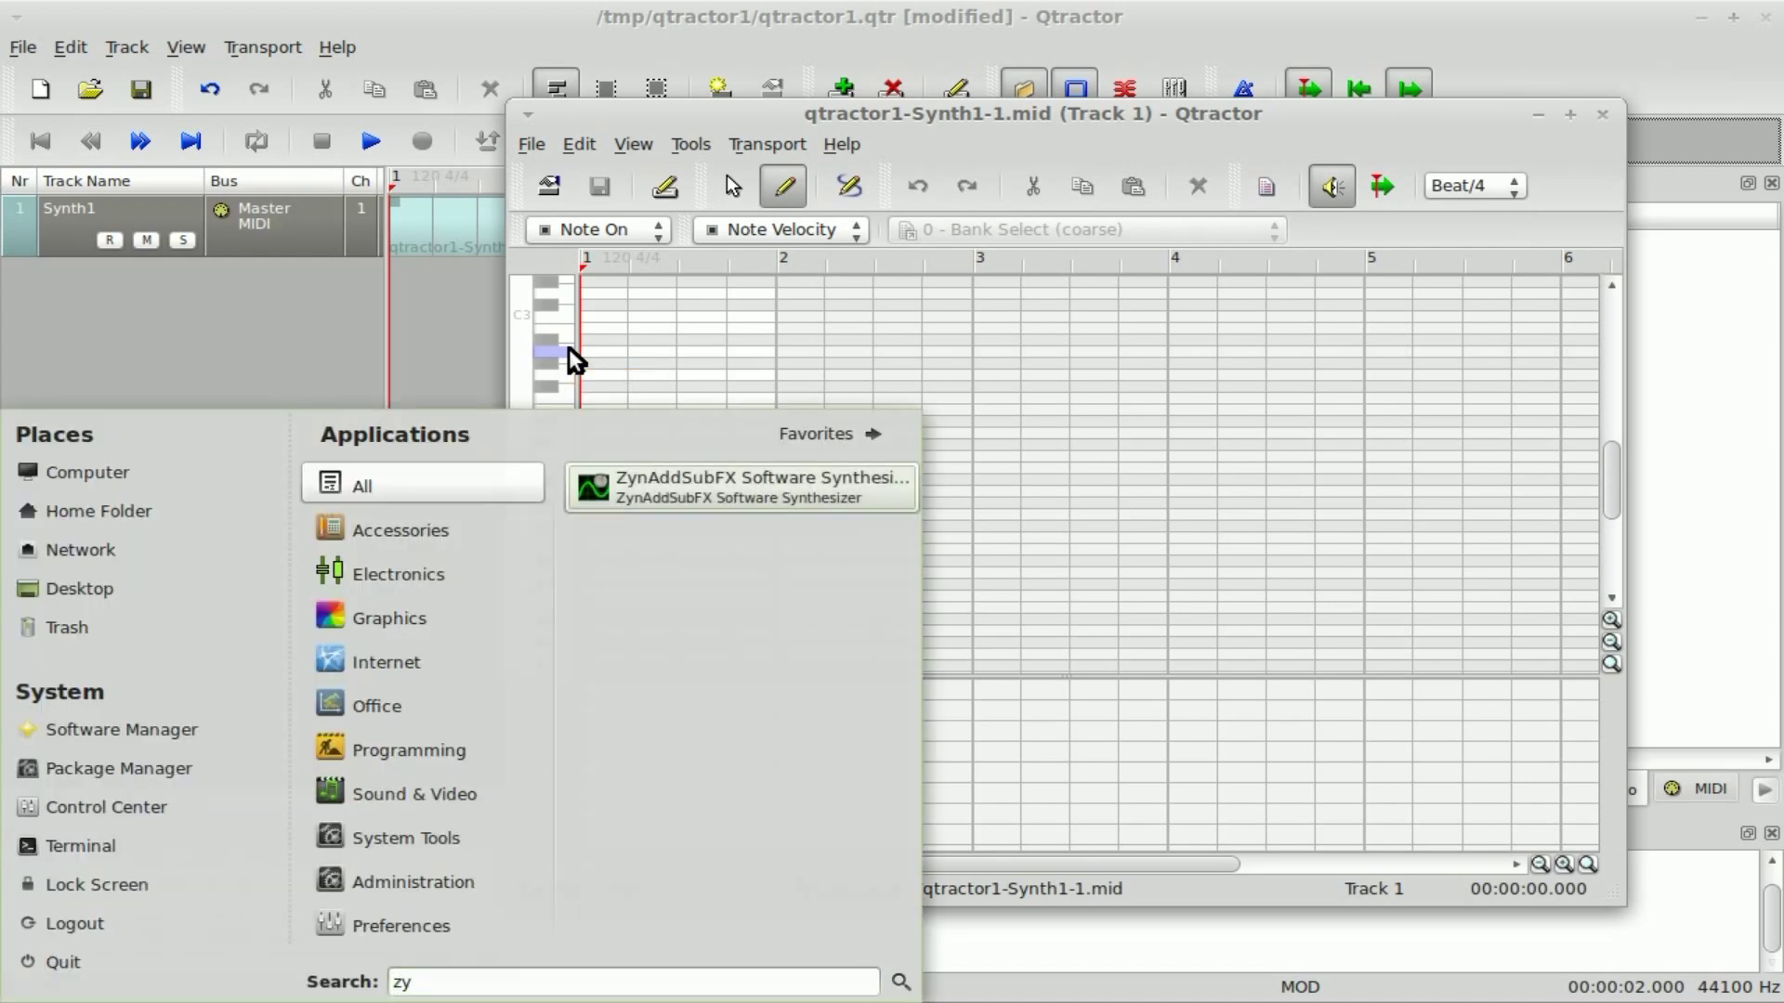
key("Return")
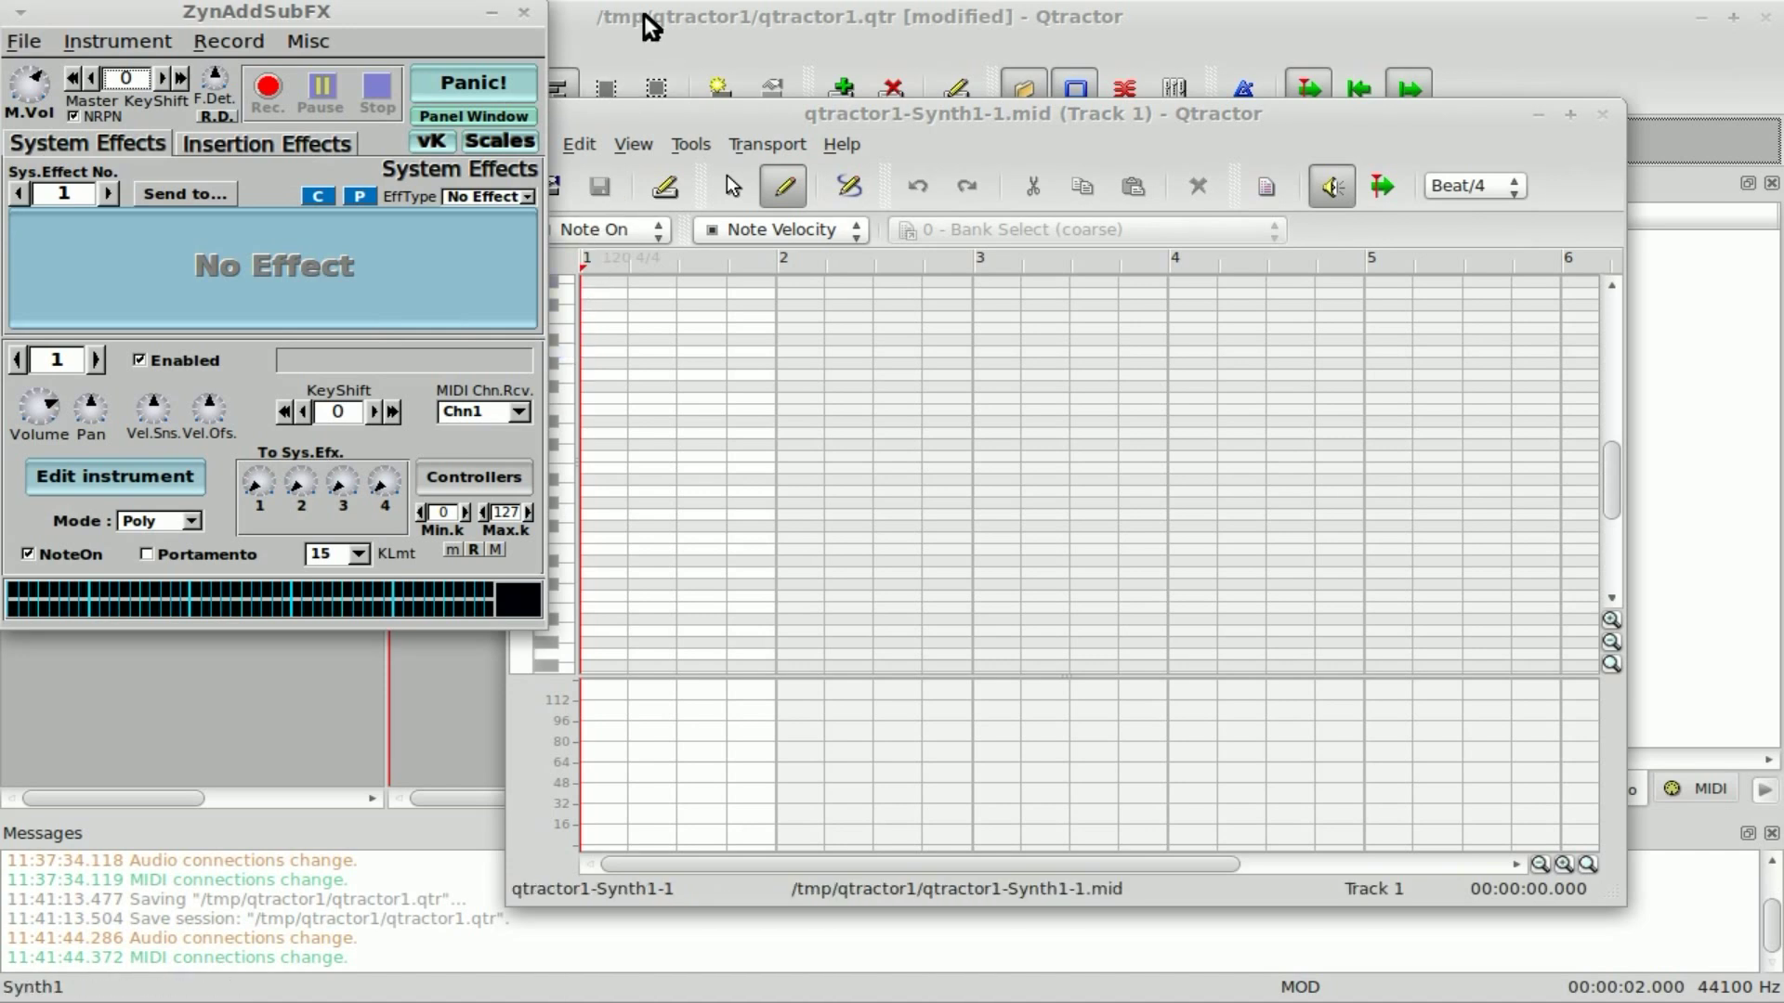
Switch to Patchage, arrange the modules, and connect ZynAddSubFX out_1 and out_2 to PulseAudio JACK Source front-left and front-right
key("alt+Tab")
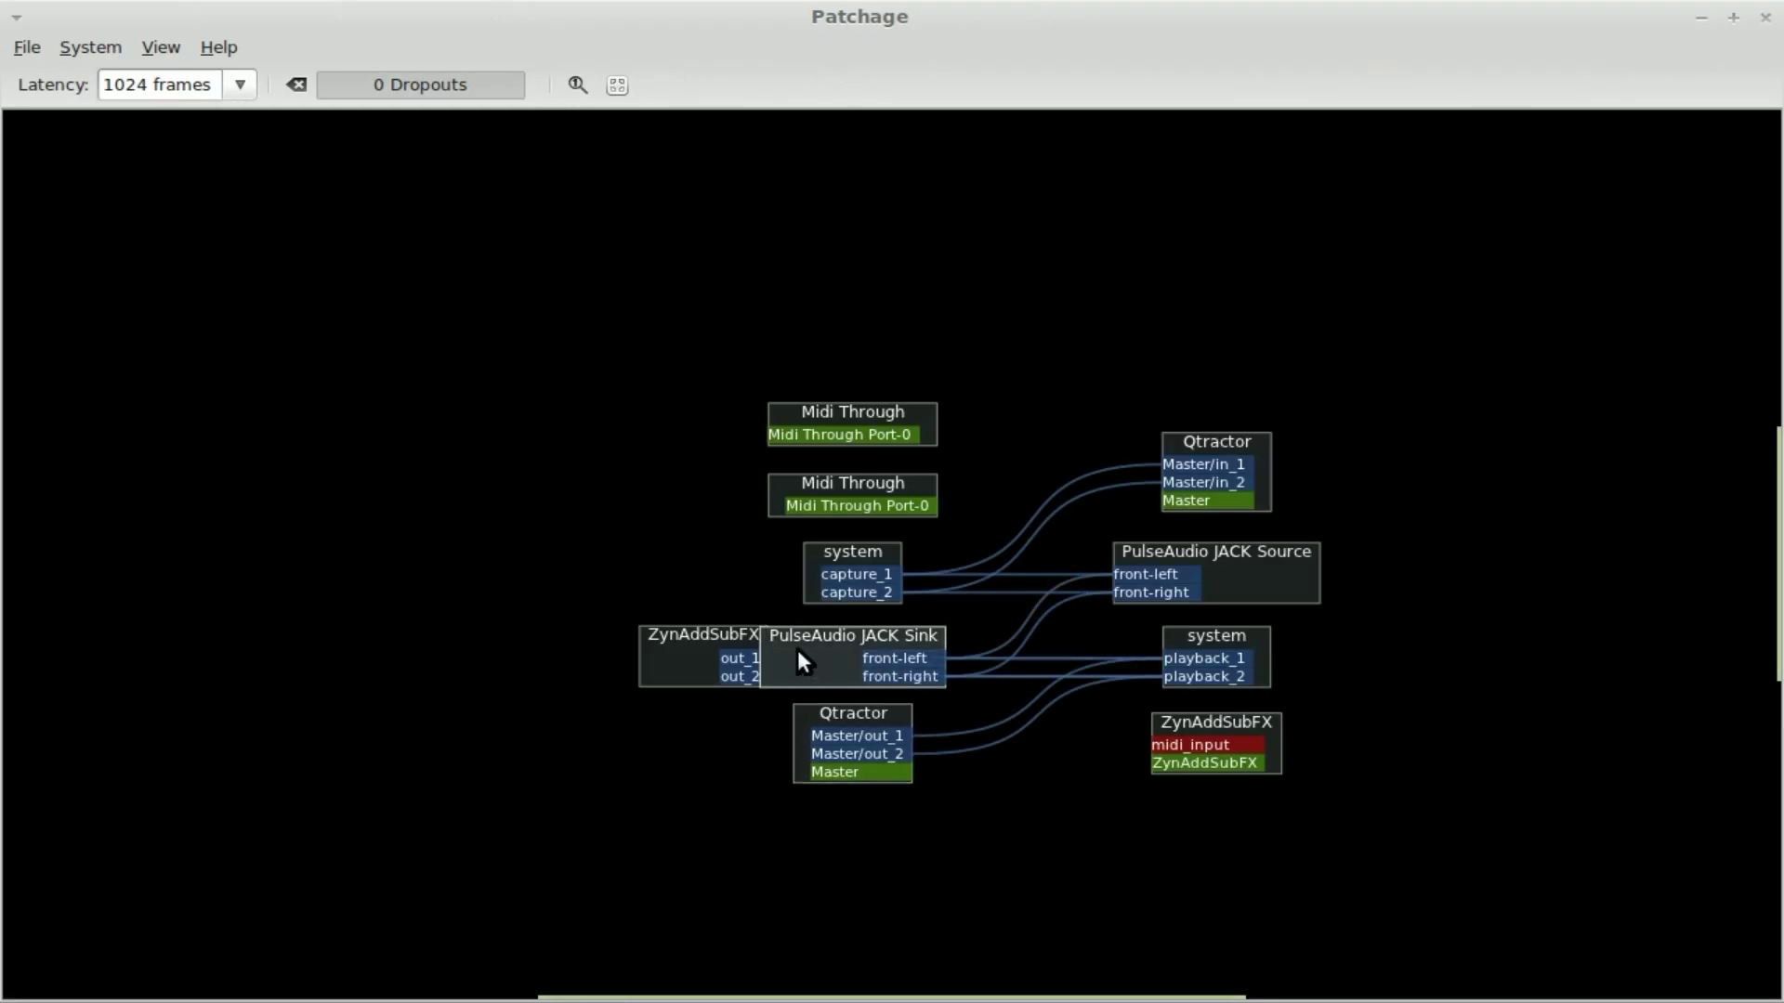
key("ctrl+g")
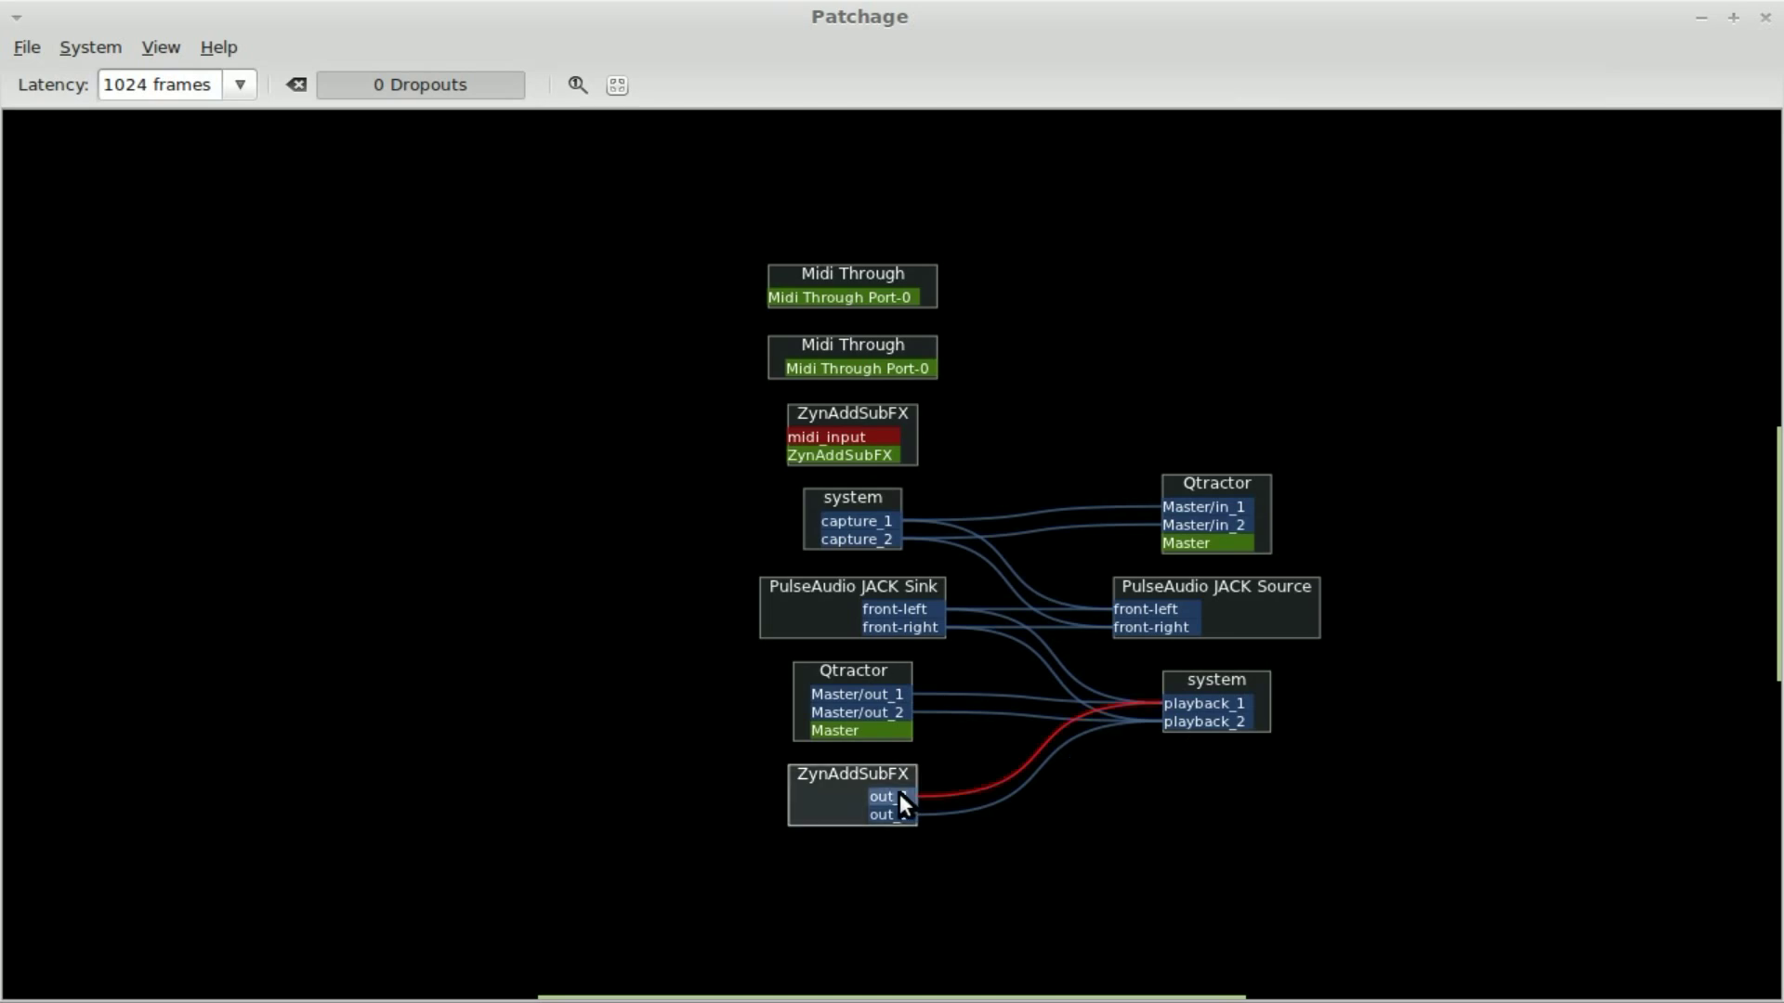
left_click_drag(900, 796, 1134, 608)
left_click_drag(916, 811, 1122, 629)
Spread the ZynAddSubFX output, Qtractor output and PulseAudio JACK Sink modules apart on the Patchage canvas
left_click_drag(849, 775, 782, 806)
left_click_drag(834, 671, 693, 675)
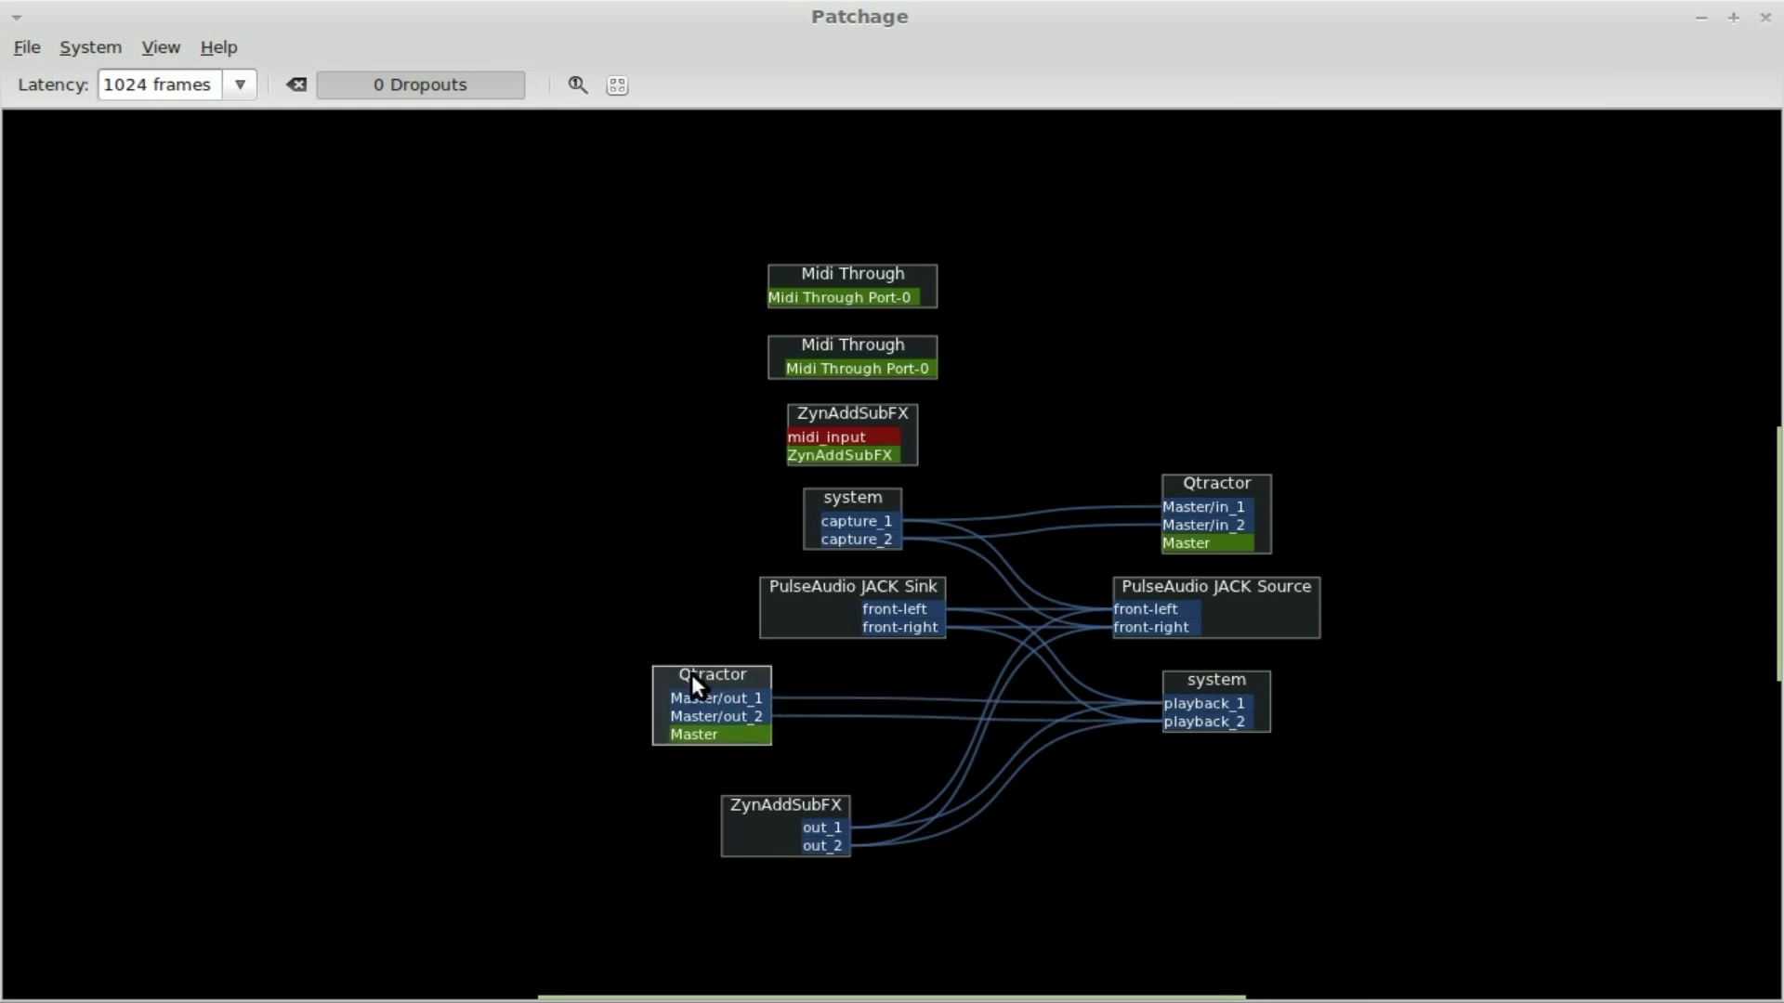
left_click_drag(828, 587, 721, 587)
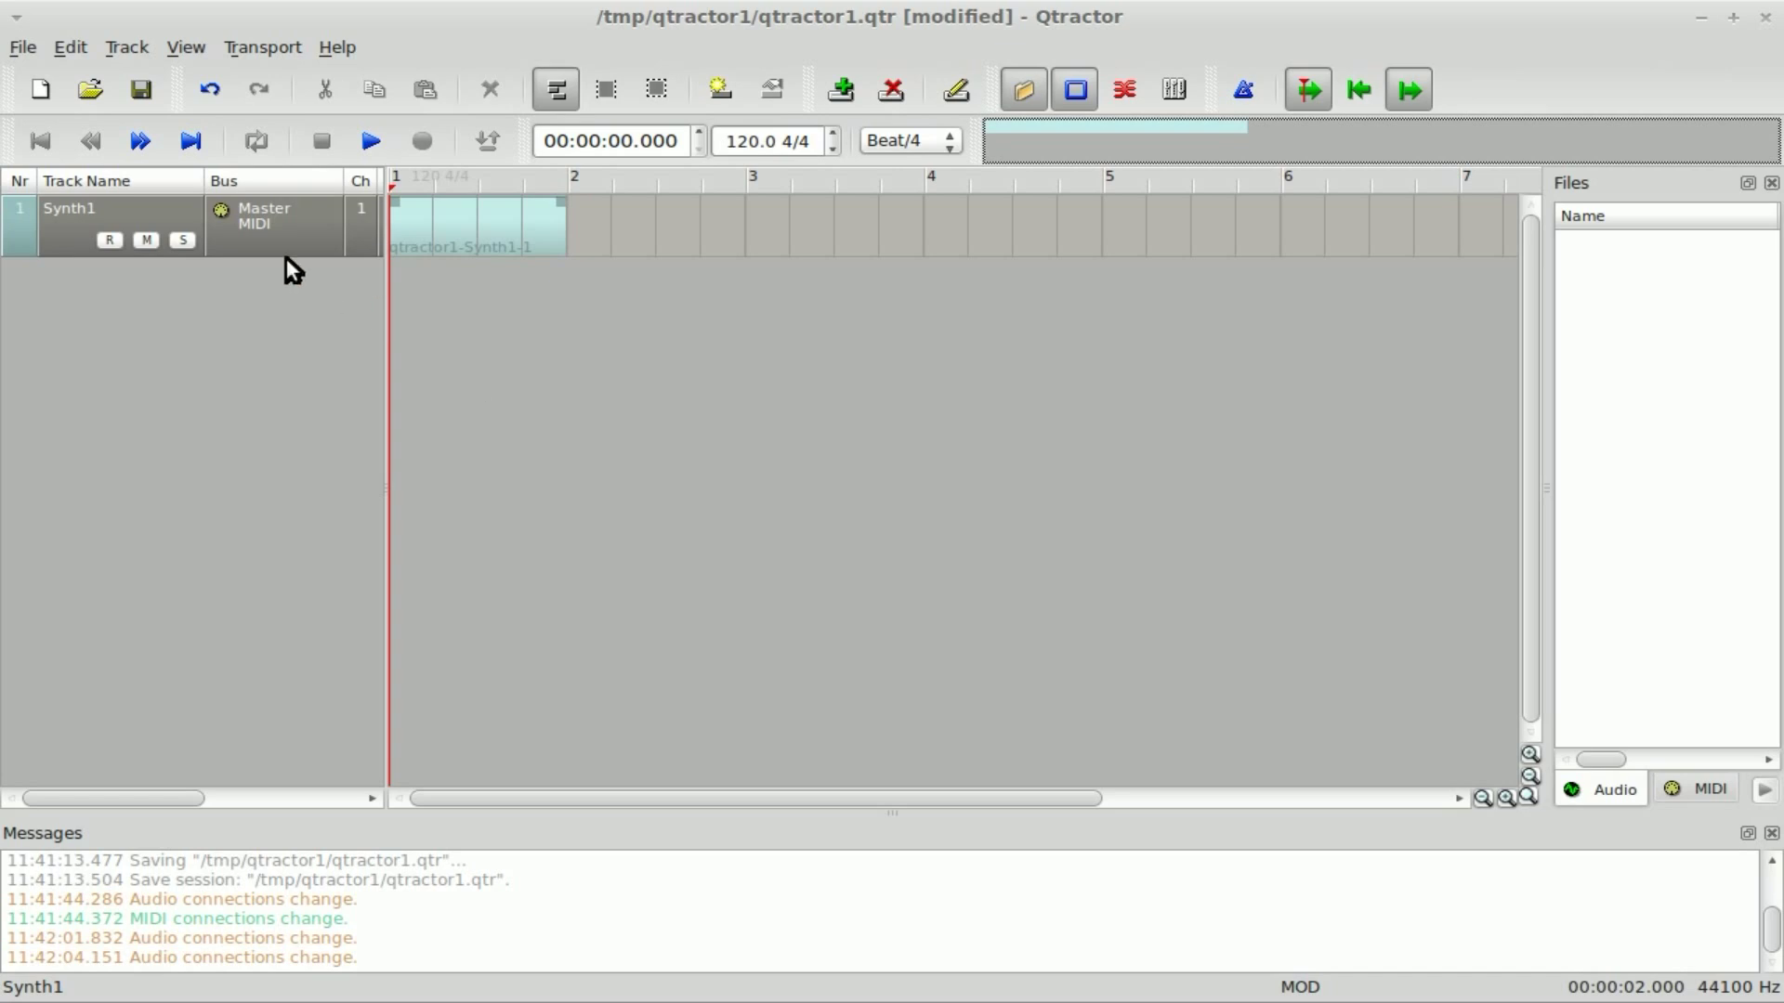
Back in Qtractor, connect the MIDI output 128:Qtractor of the Synth1 track to 130:ZynAddSubFX and close the connections
right_click(294, 231)
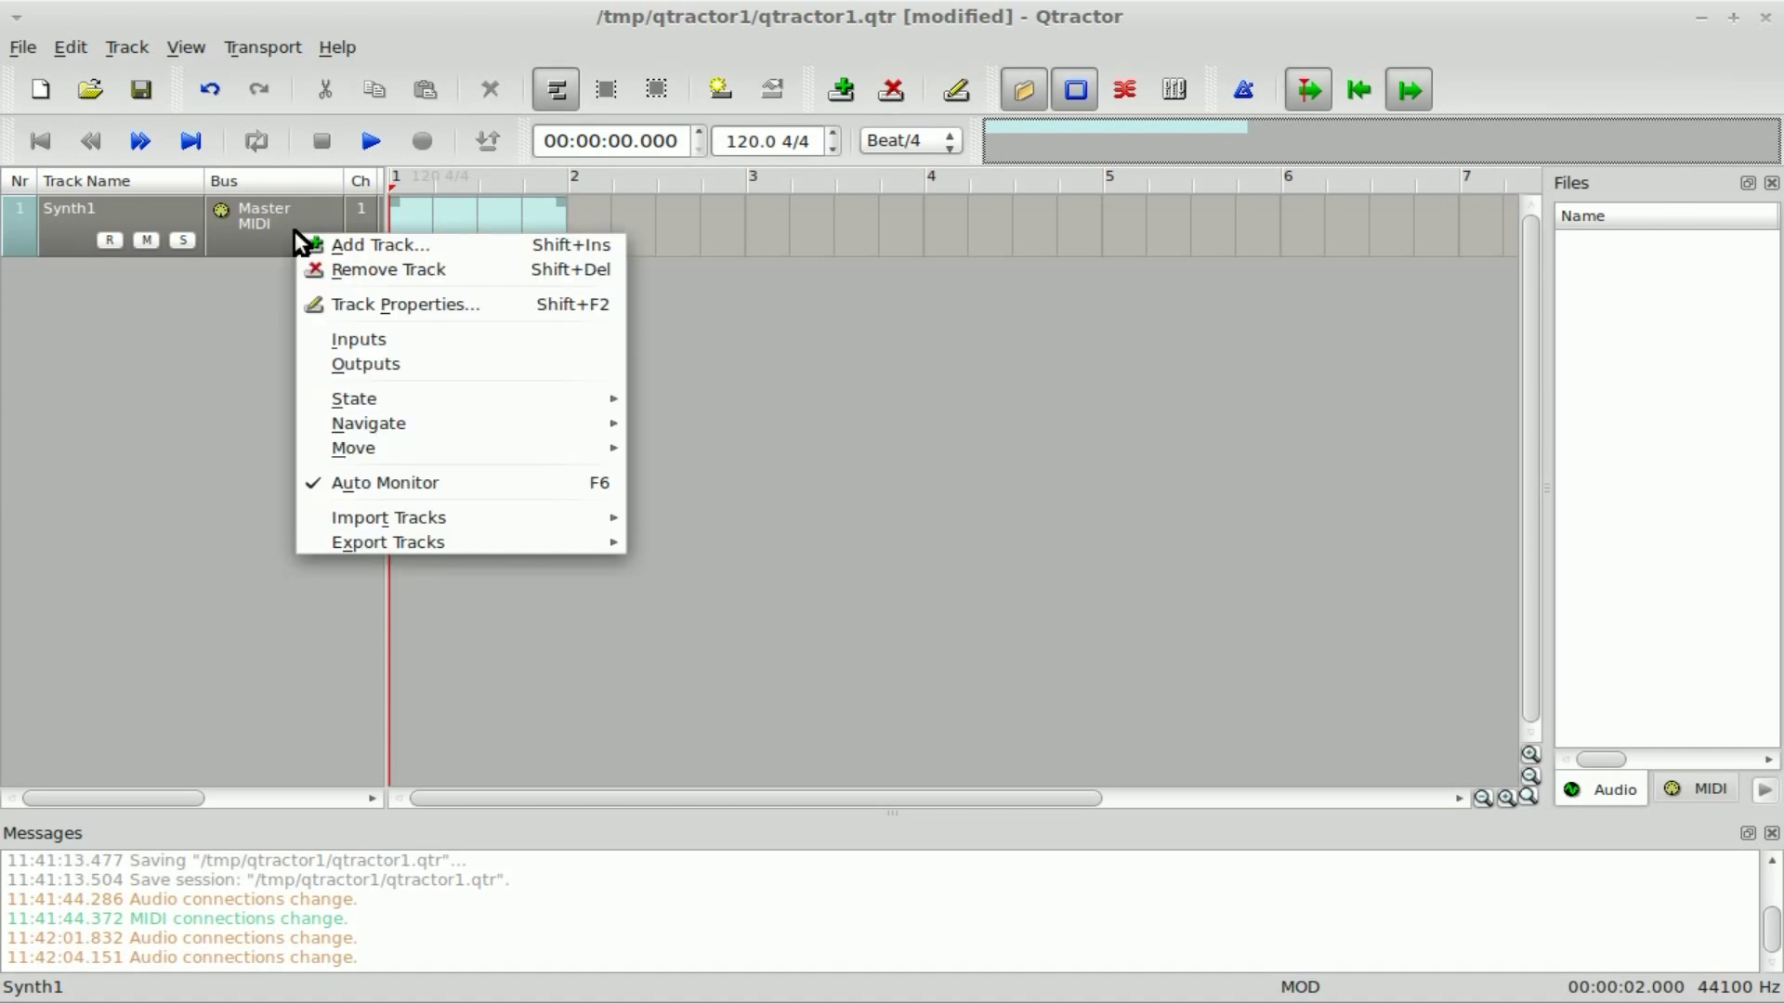
left_click(432, 365)
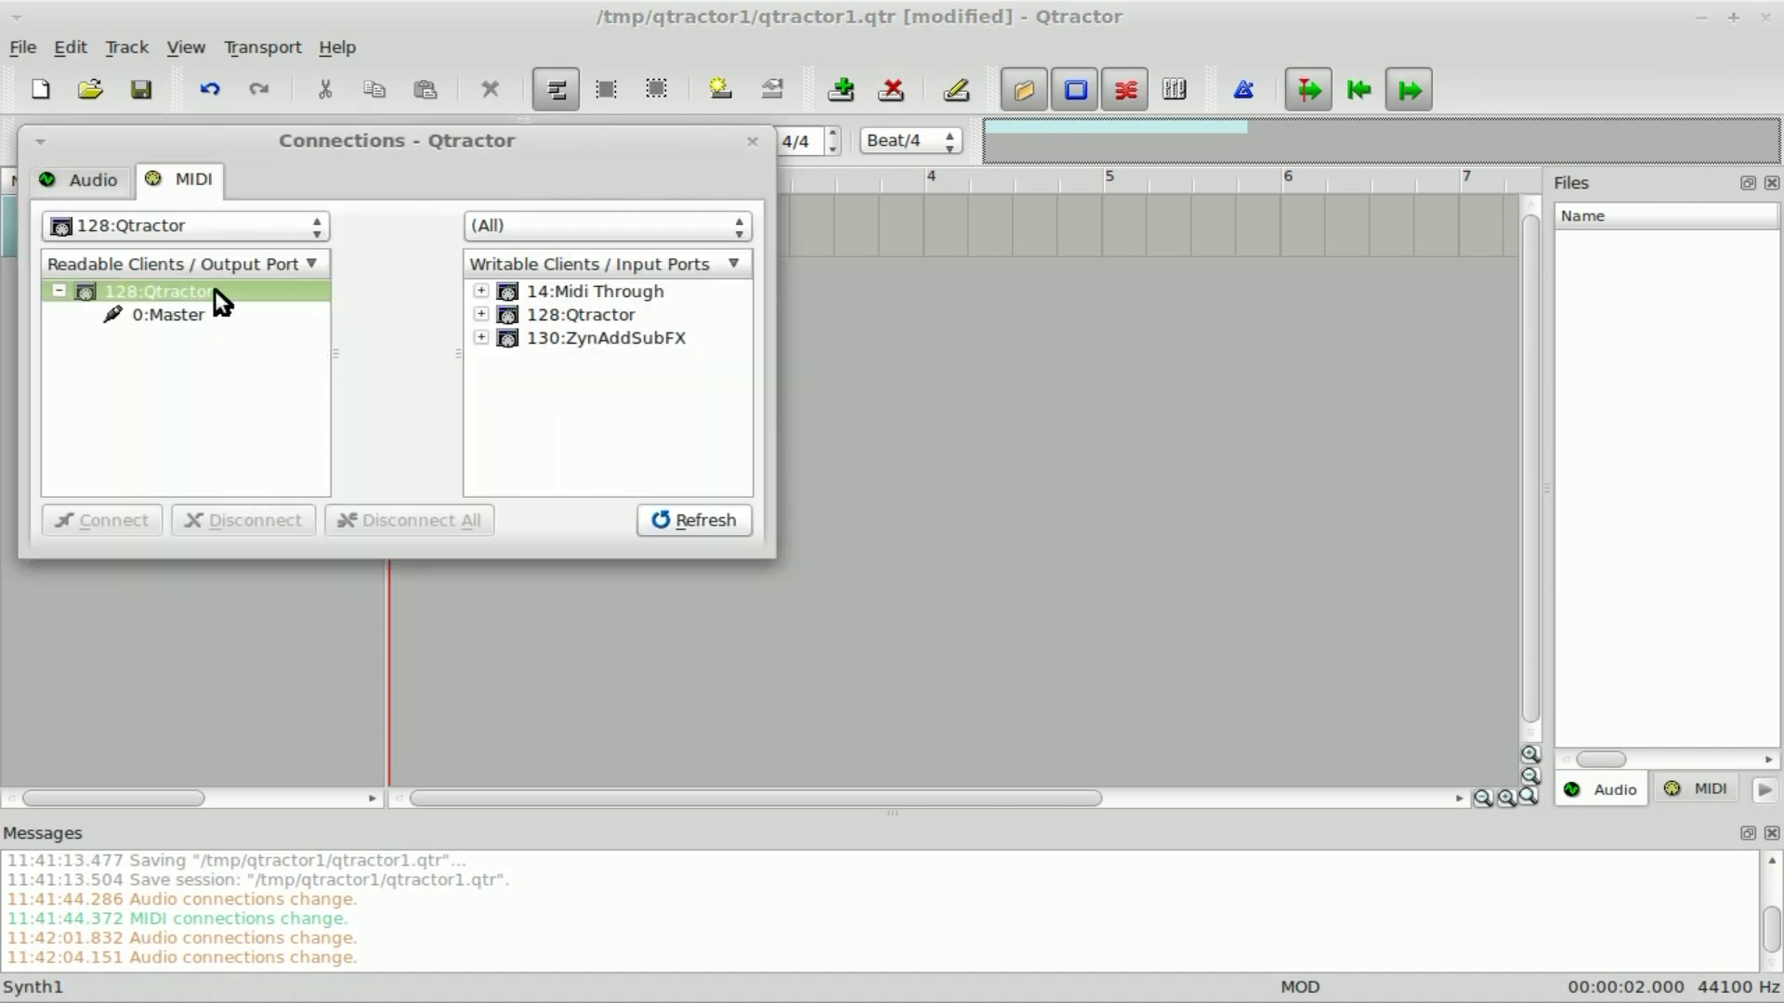
left_click(593, 340)
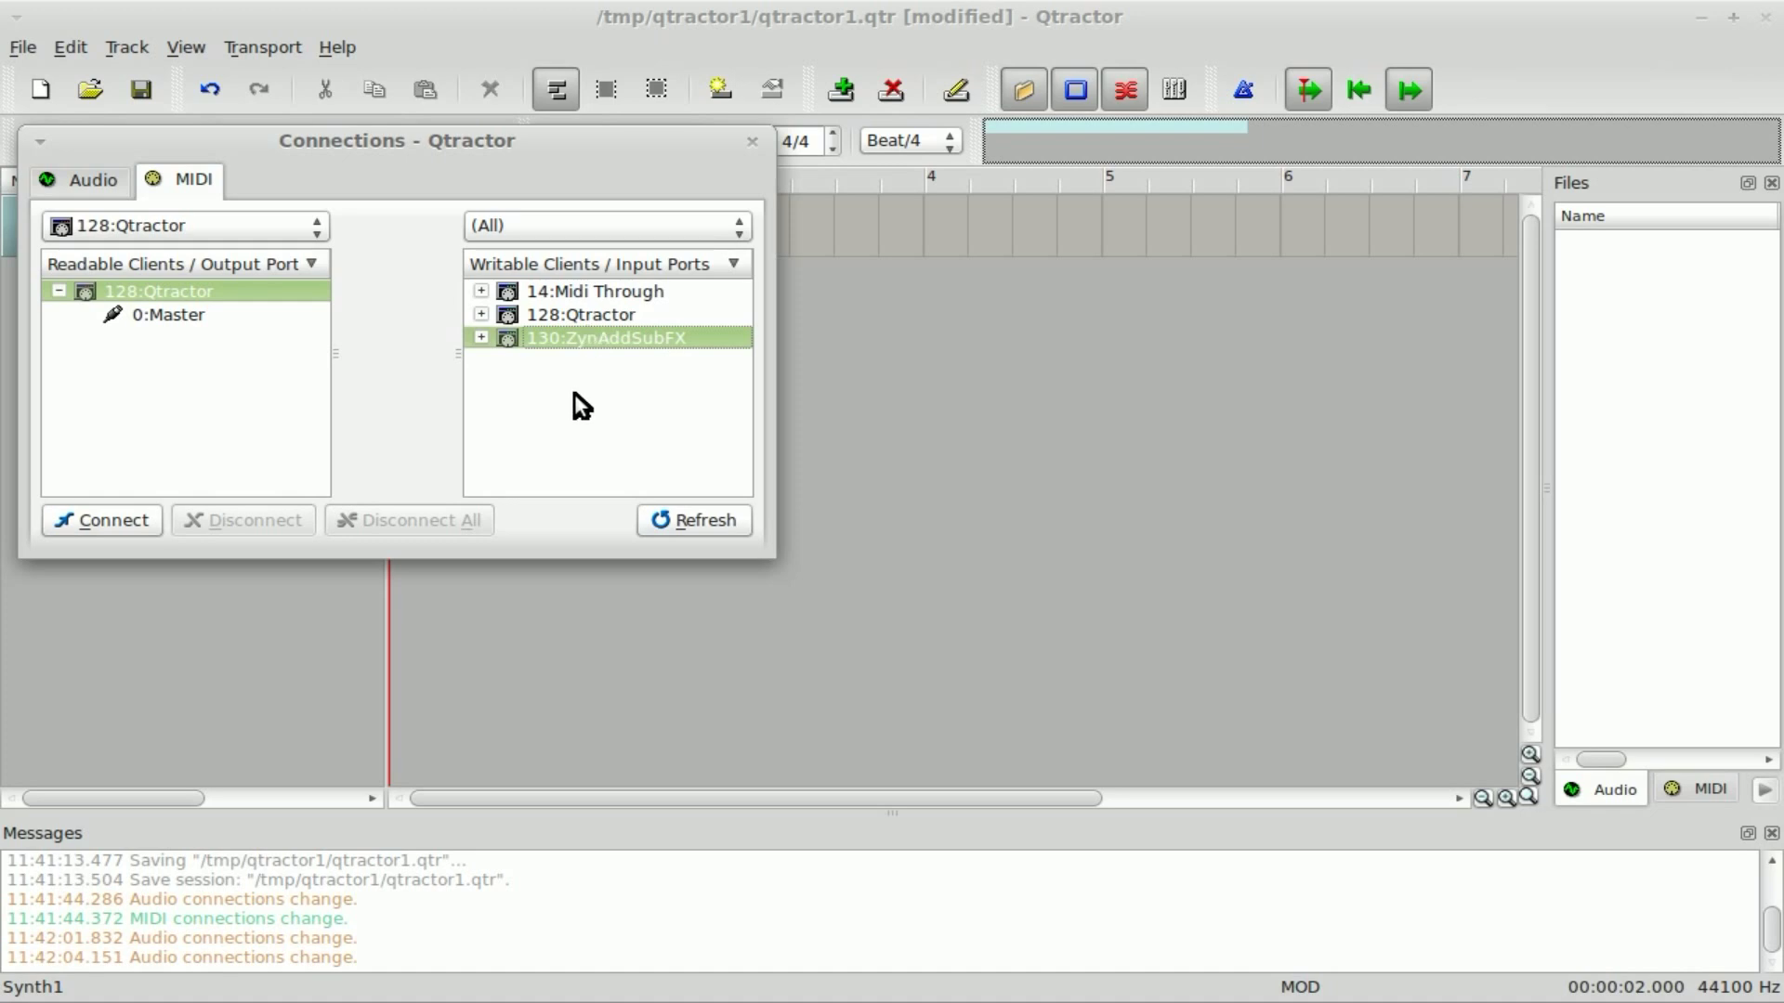
left_click(142, 515)
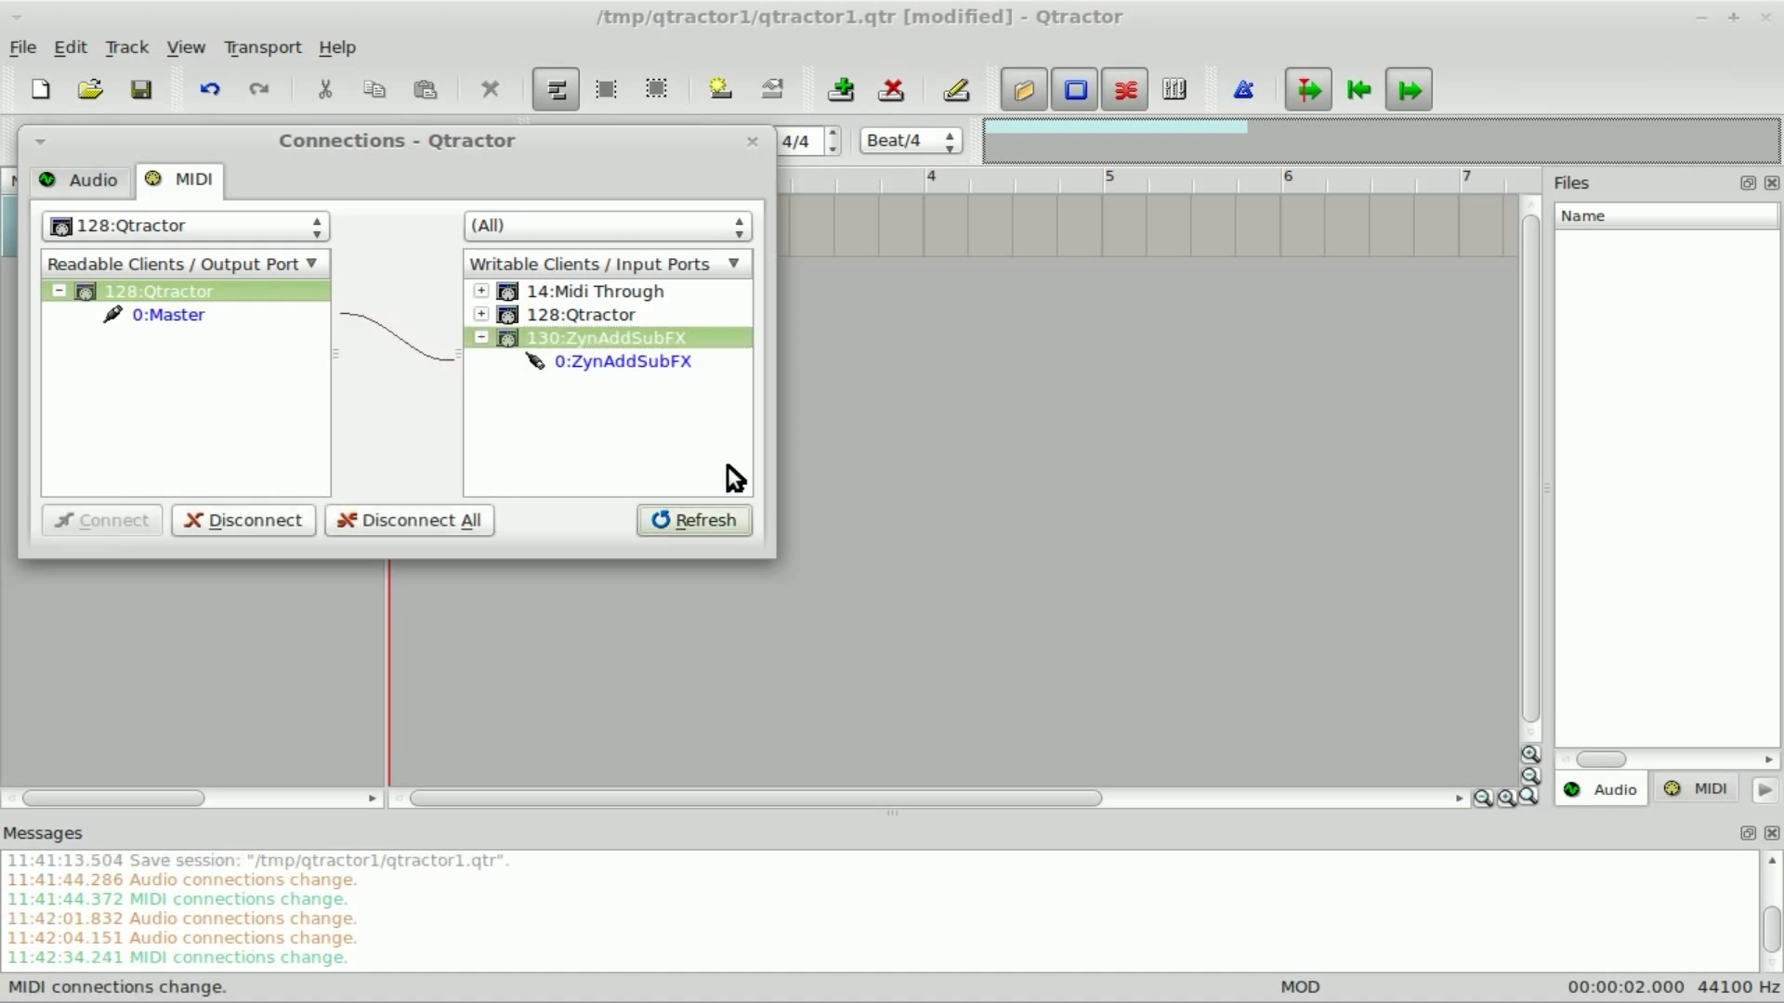
left_click(753, 141)
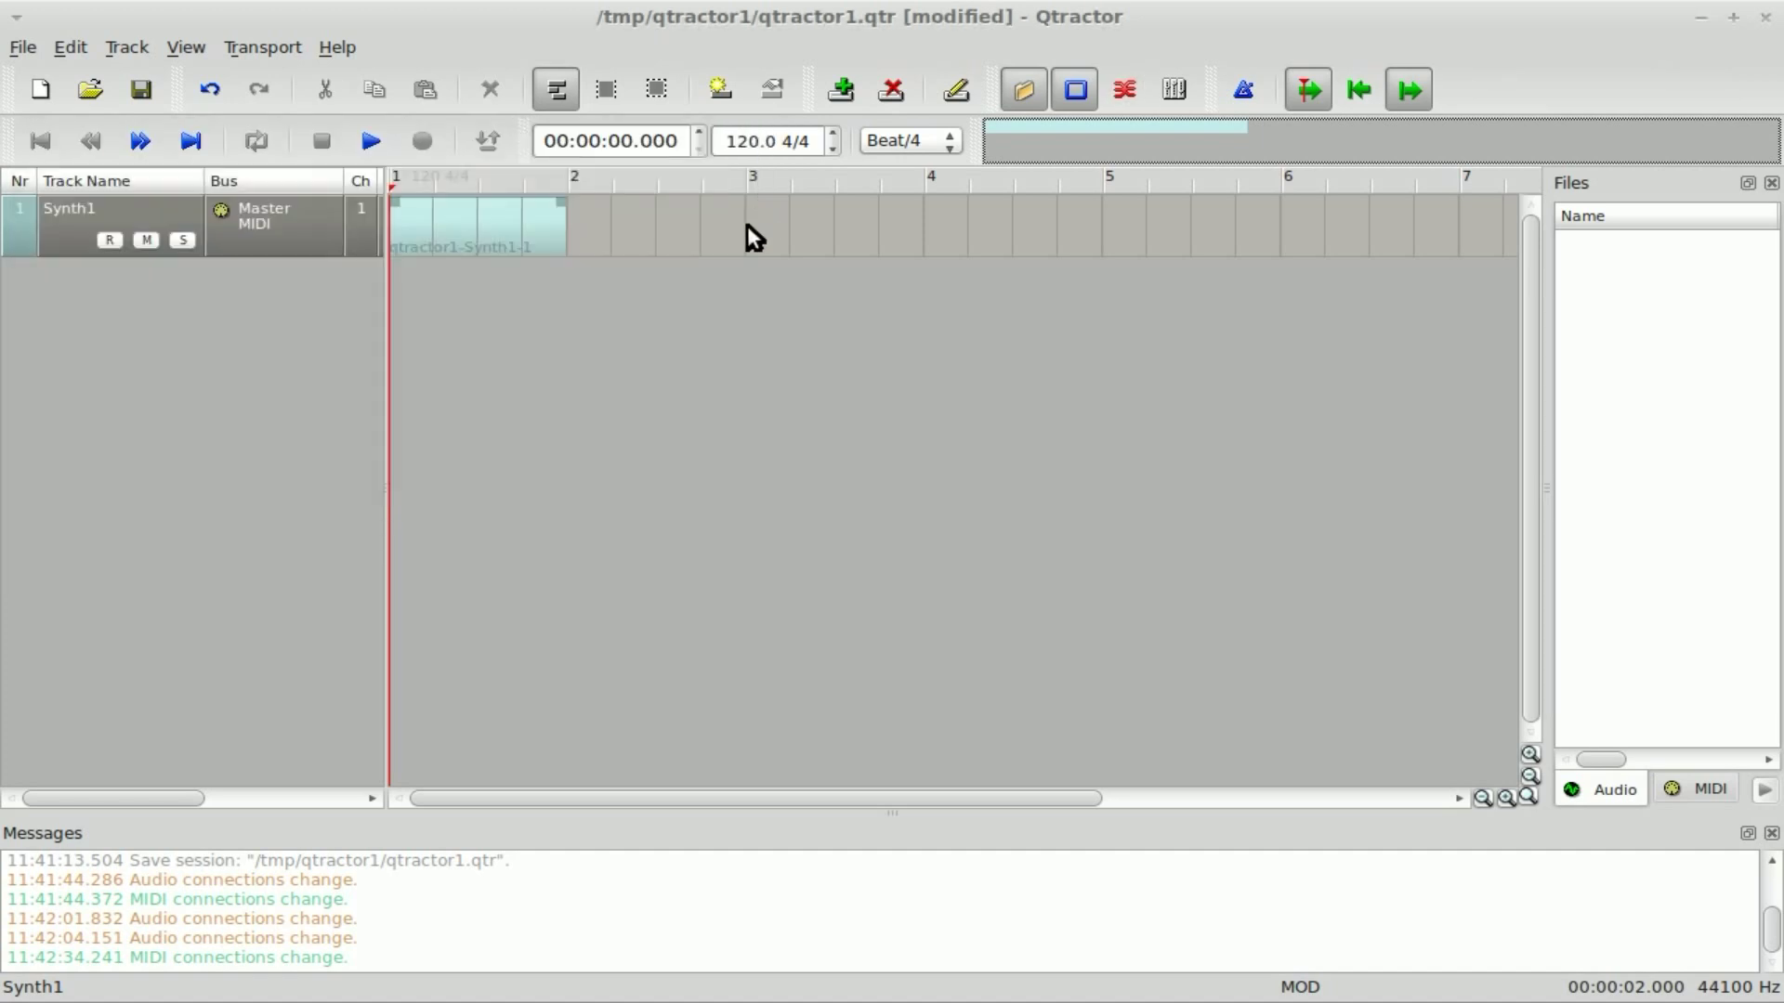
Open the Synth1 clip and draw four ascending one-beat notes C6, D6, E6 and F6 across bar 1
double_click(470, 244)
left_click_drag(561, 372, 554, 577)
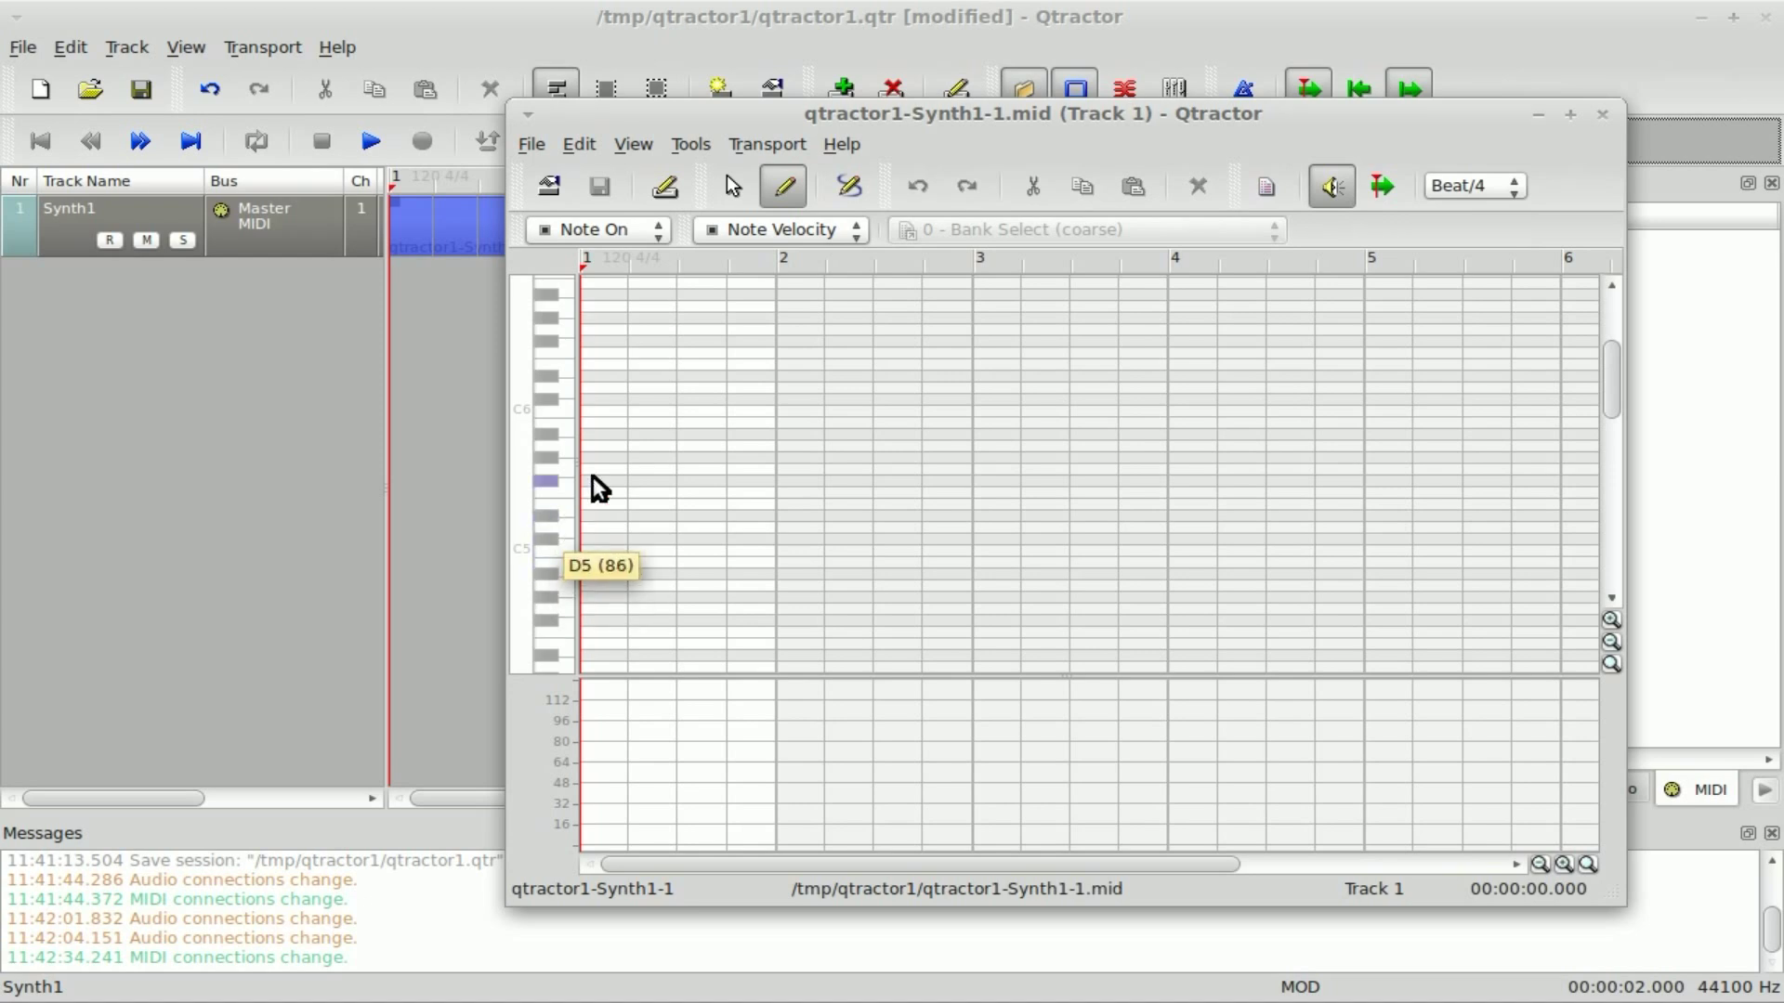
left_click(592, 408)
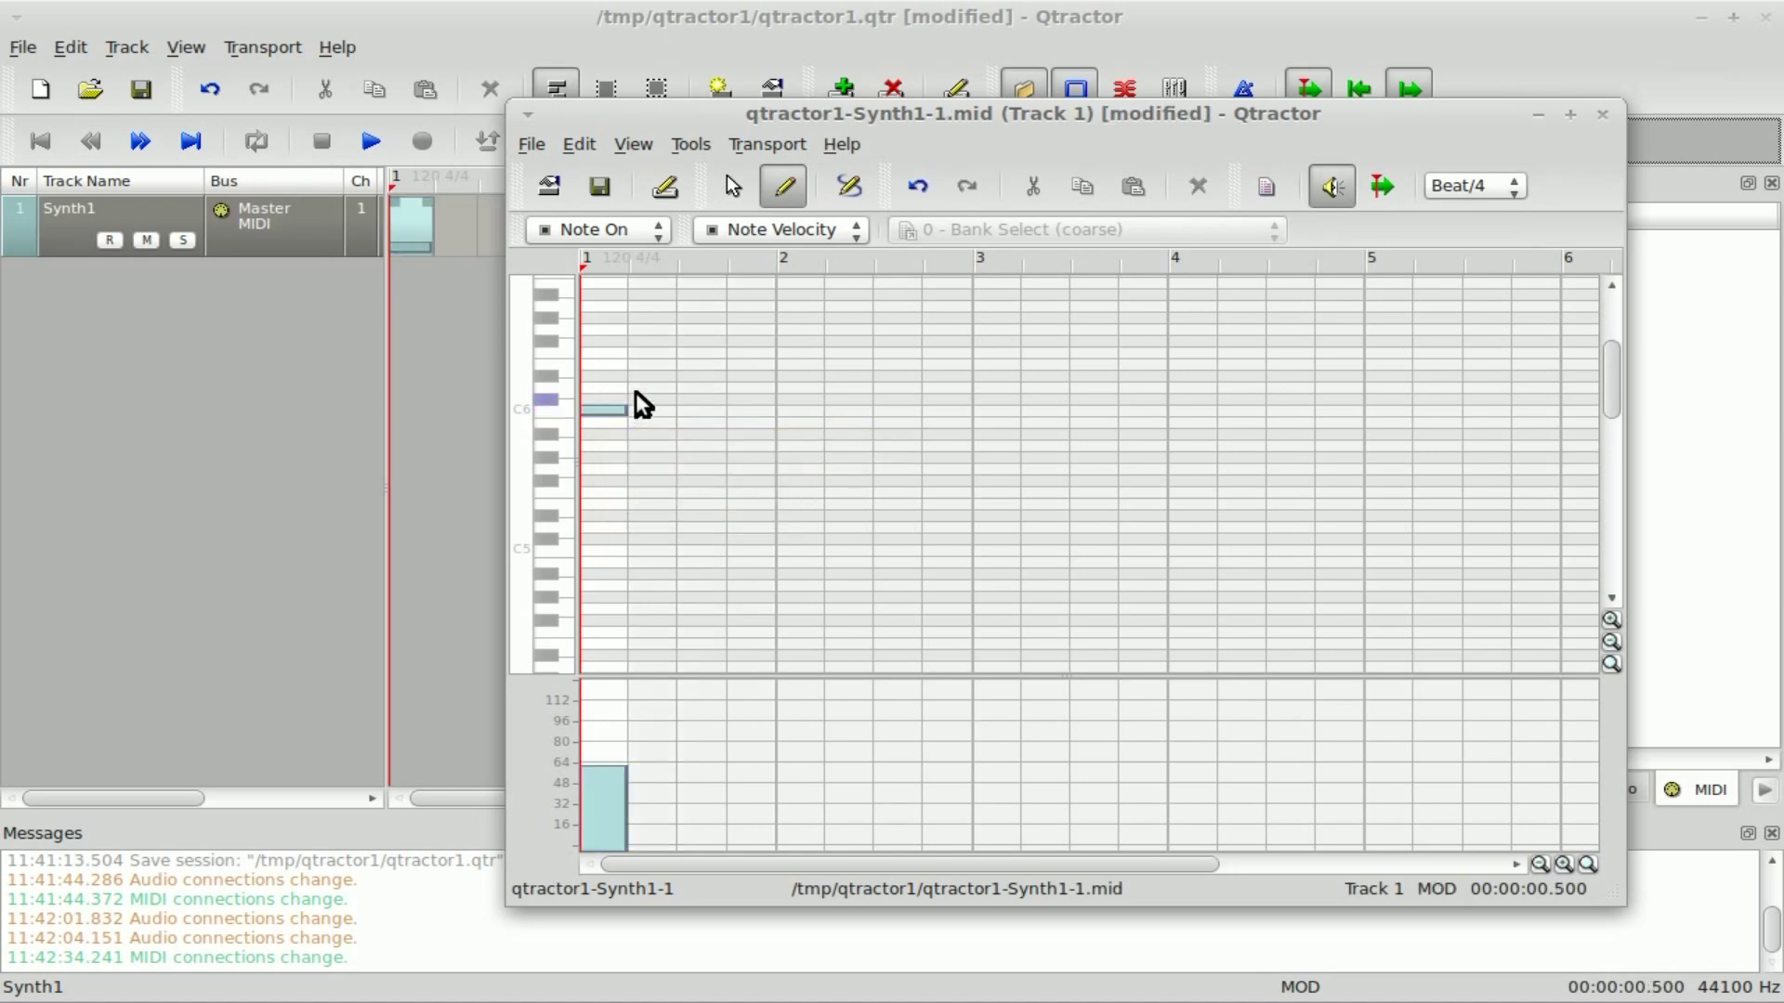
left_click_drag(631, 387, 732, 364)
left_click(739, 352)
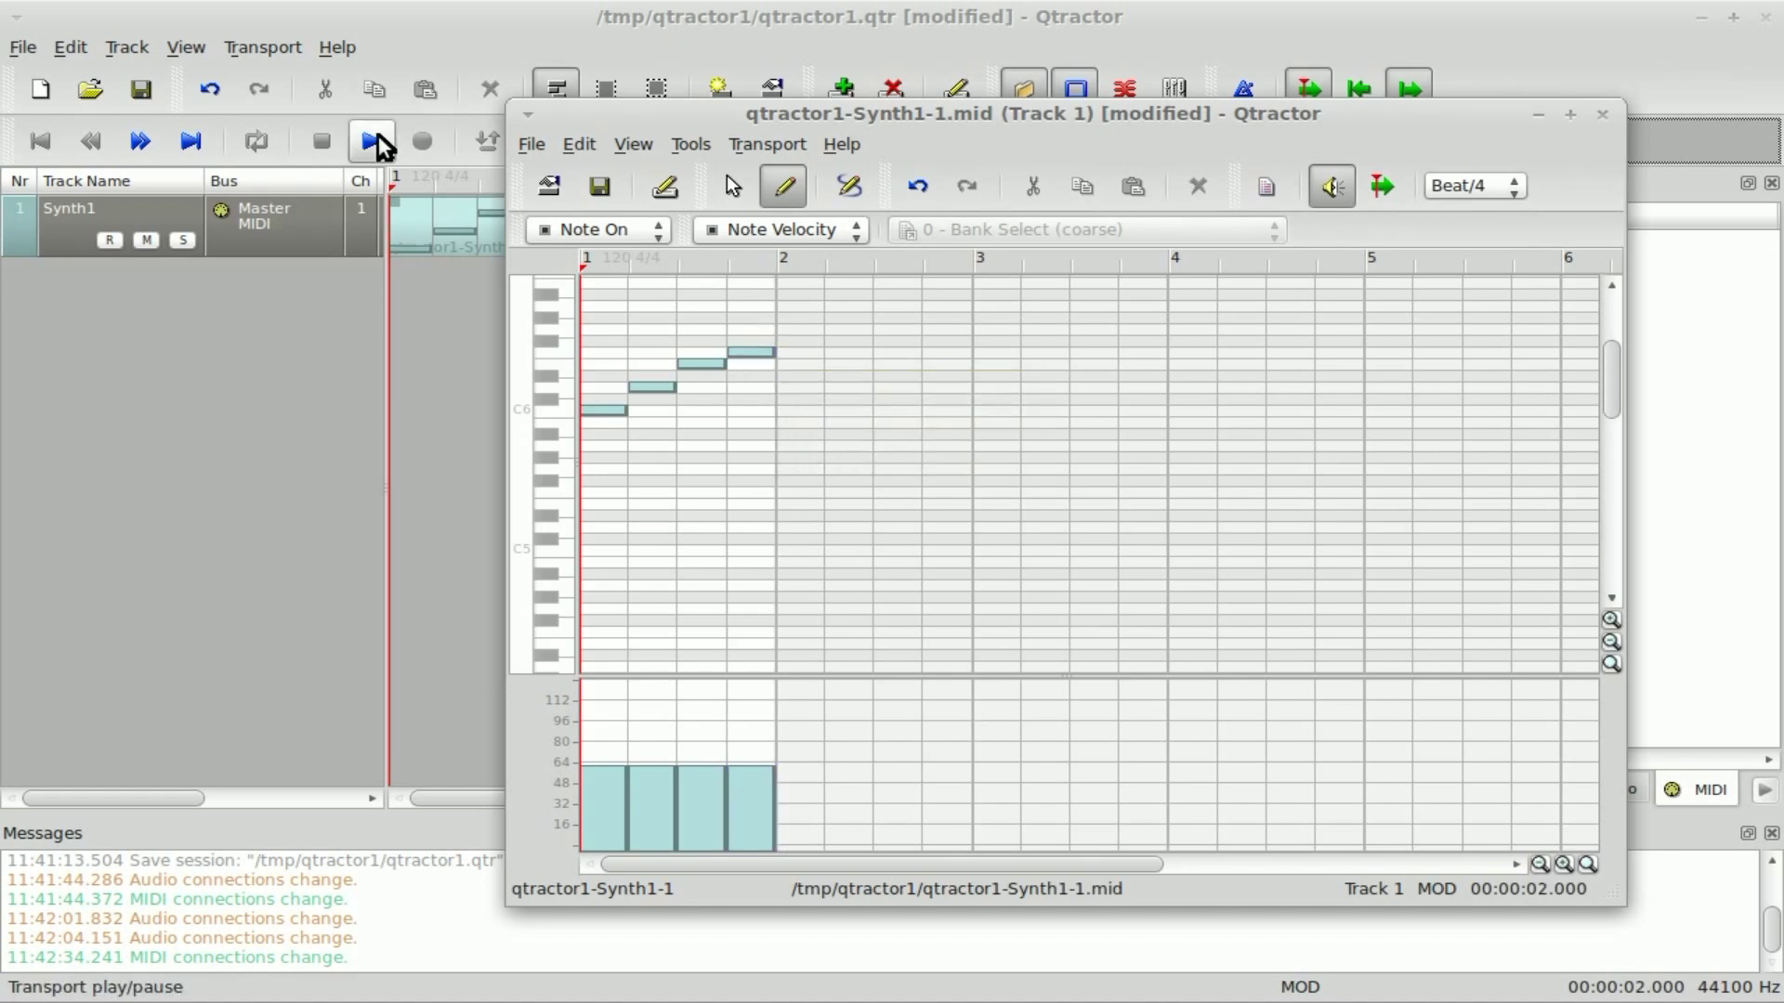
Play back the Synth1 clip briefly and save its changes to qtractor1-Synth1-1.mid
left_click(375, 141)
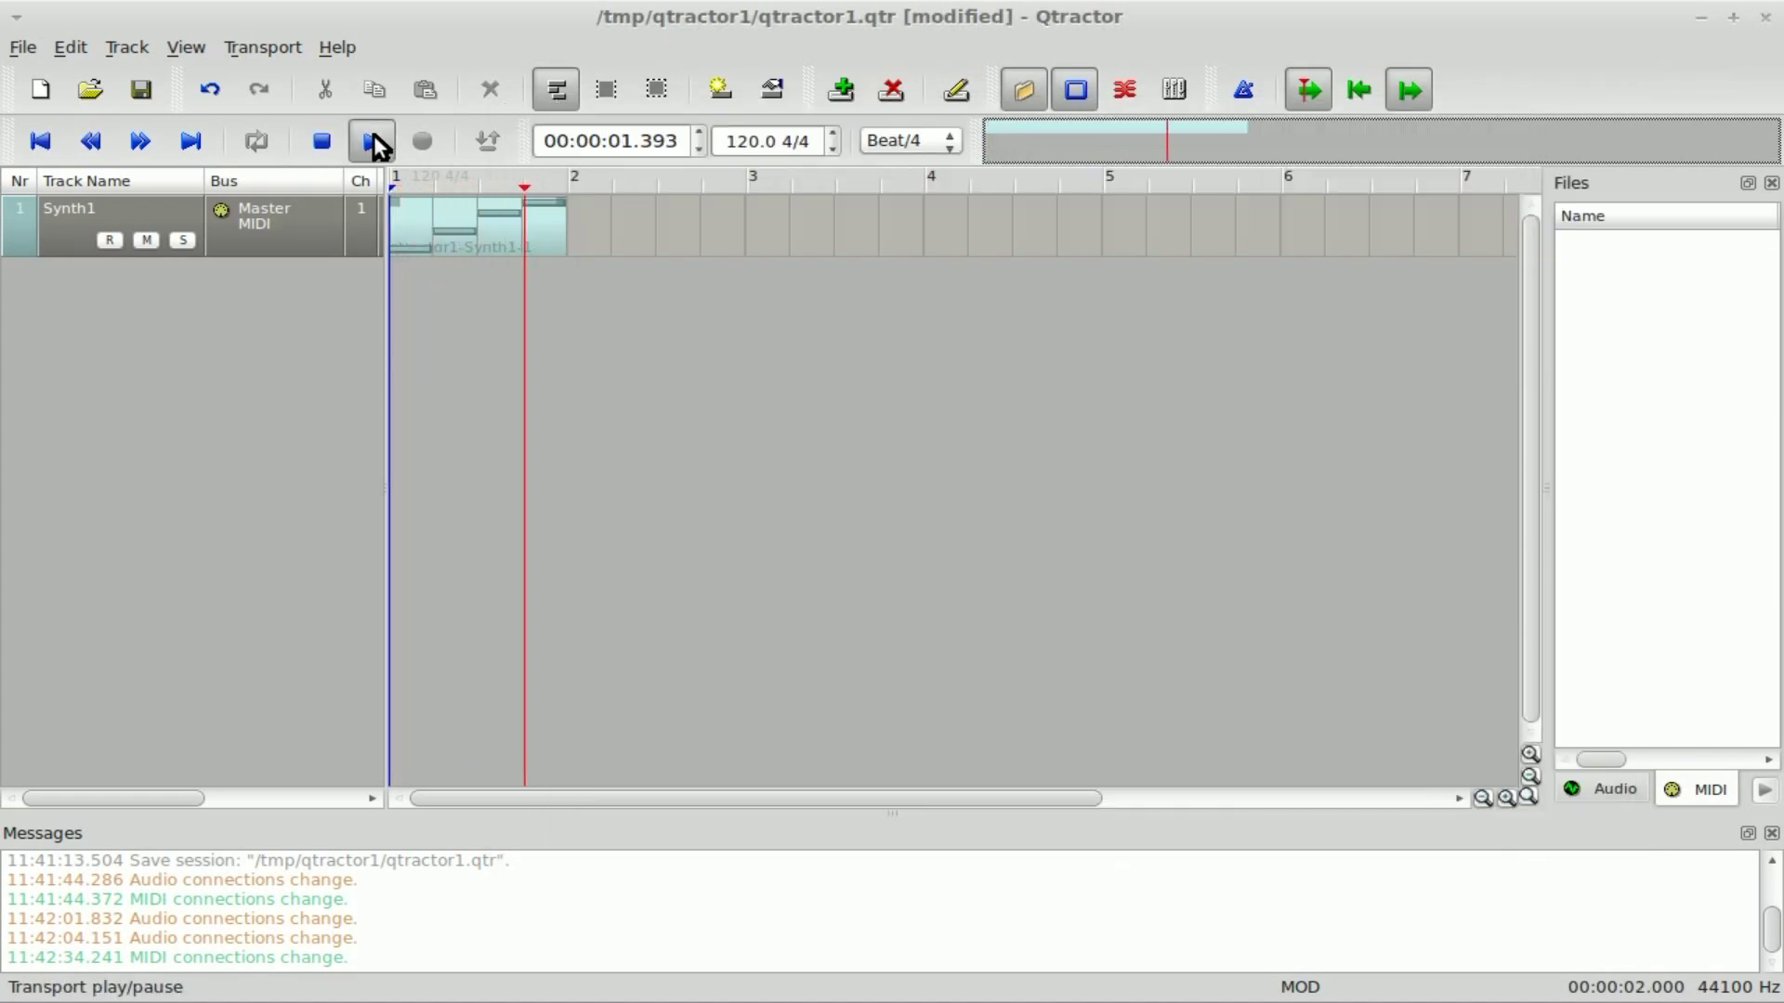
left_click(373, 138)
double_click(548, 228)
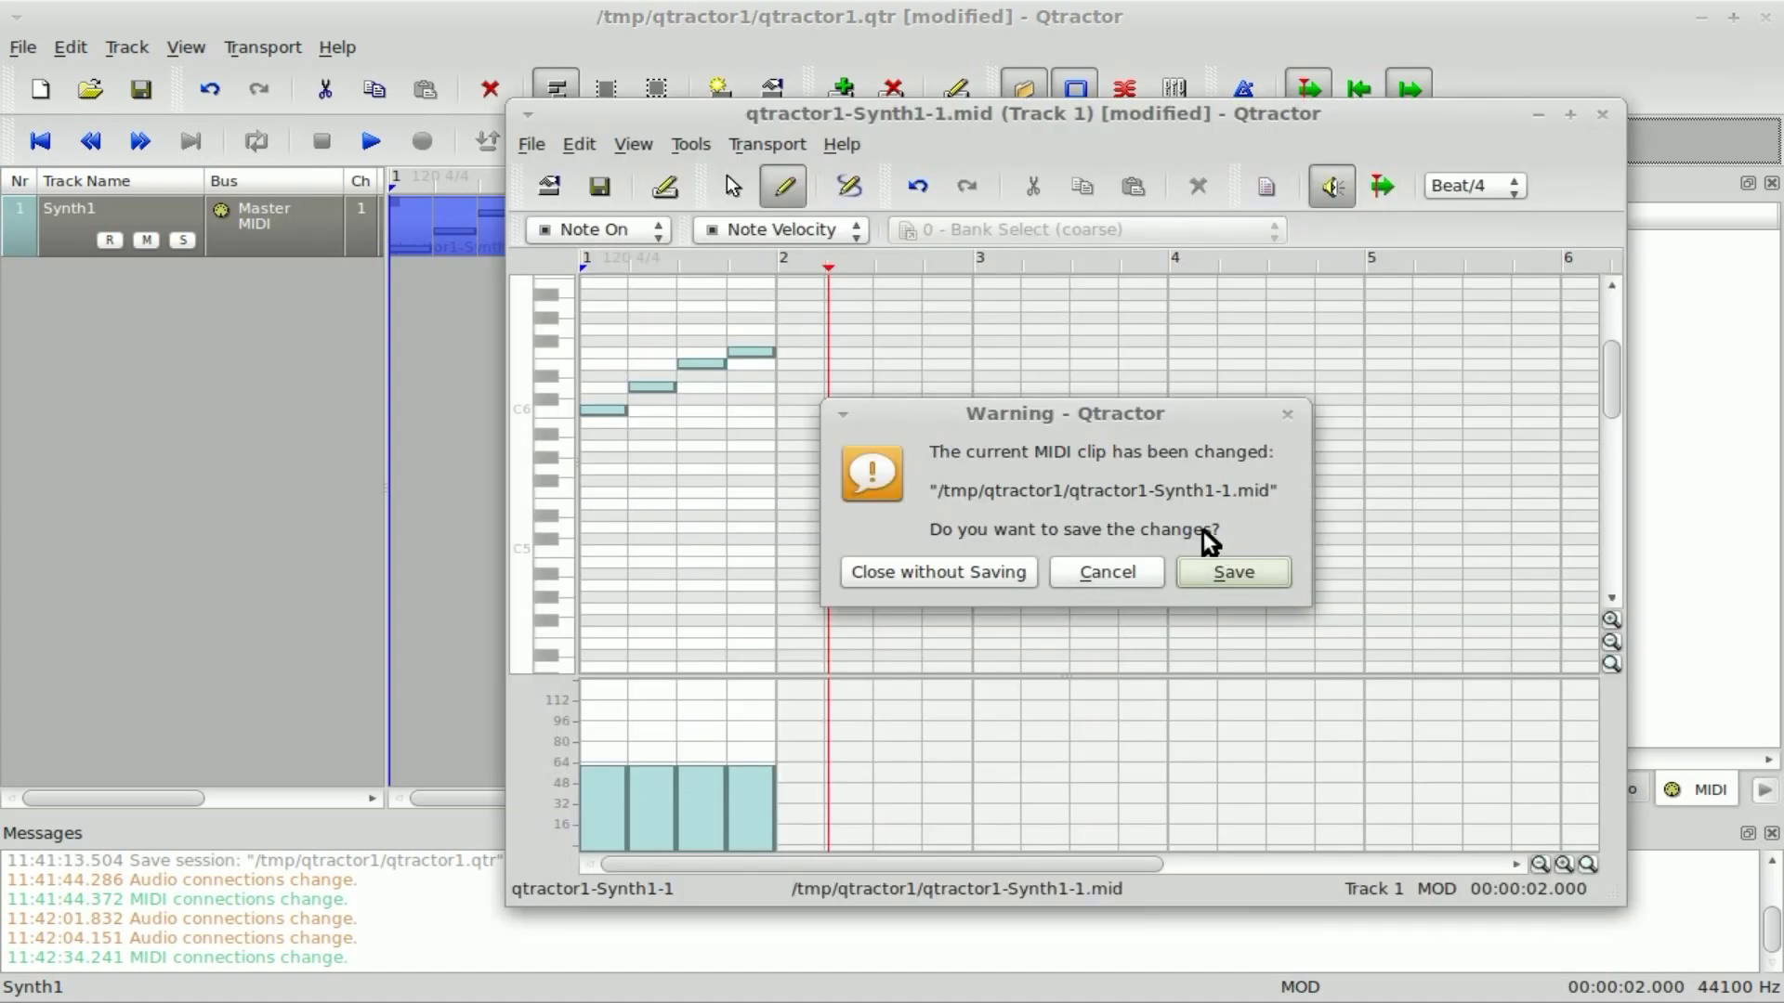
left_click(1234, 576)
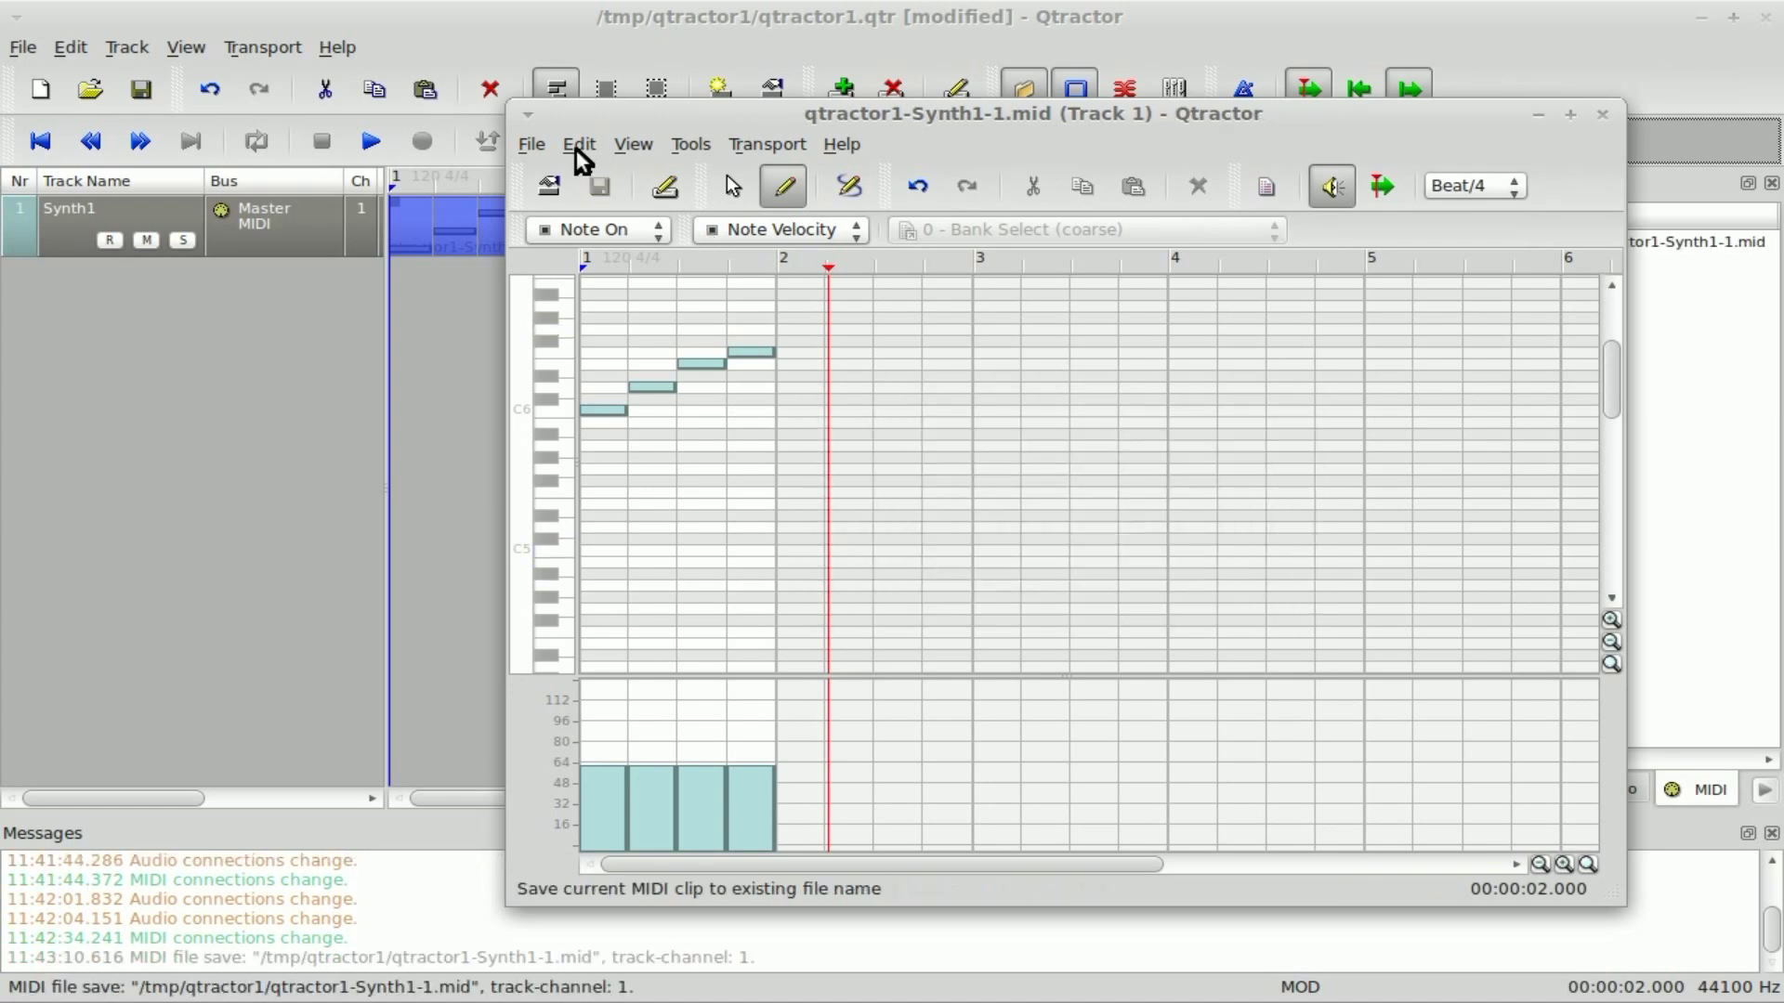
Paste three copies of the Synth1 clip end to end, starting at bars 2, 3 and 4
left_click(554, 23)
key("ctrl+v")
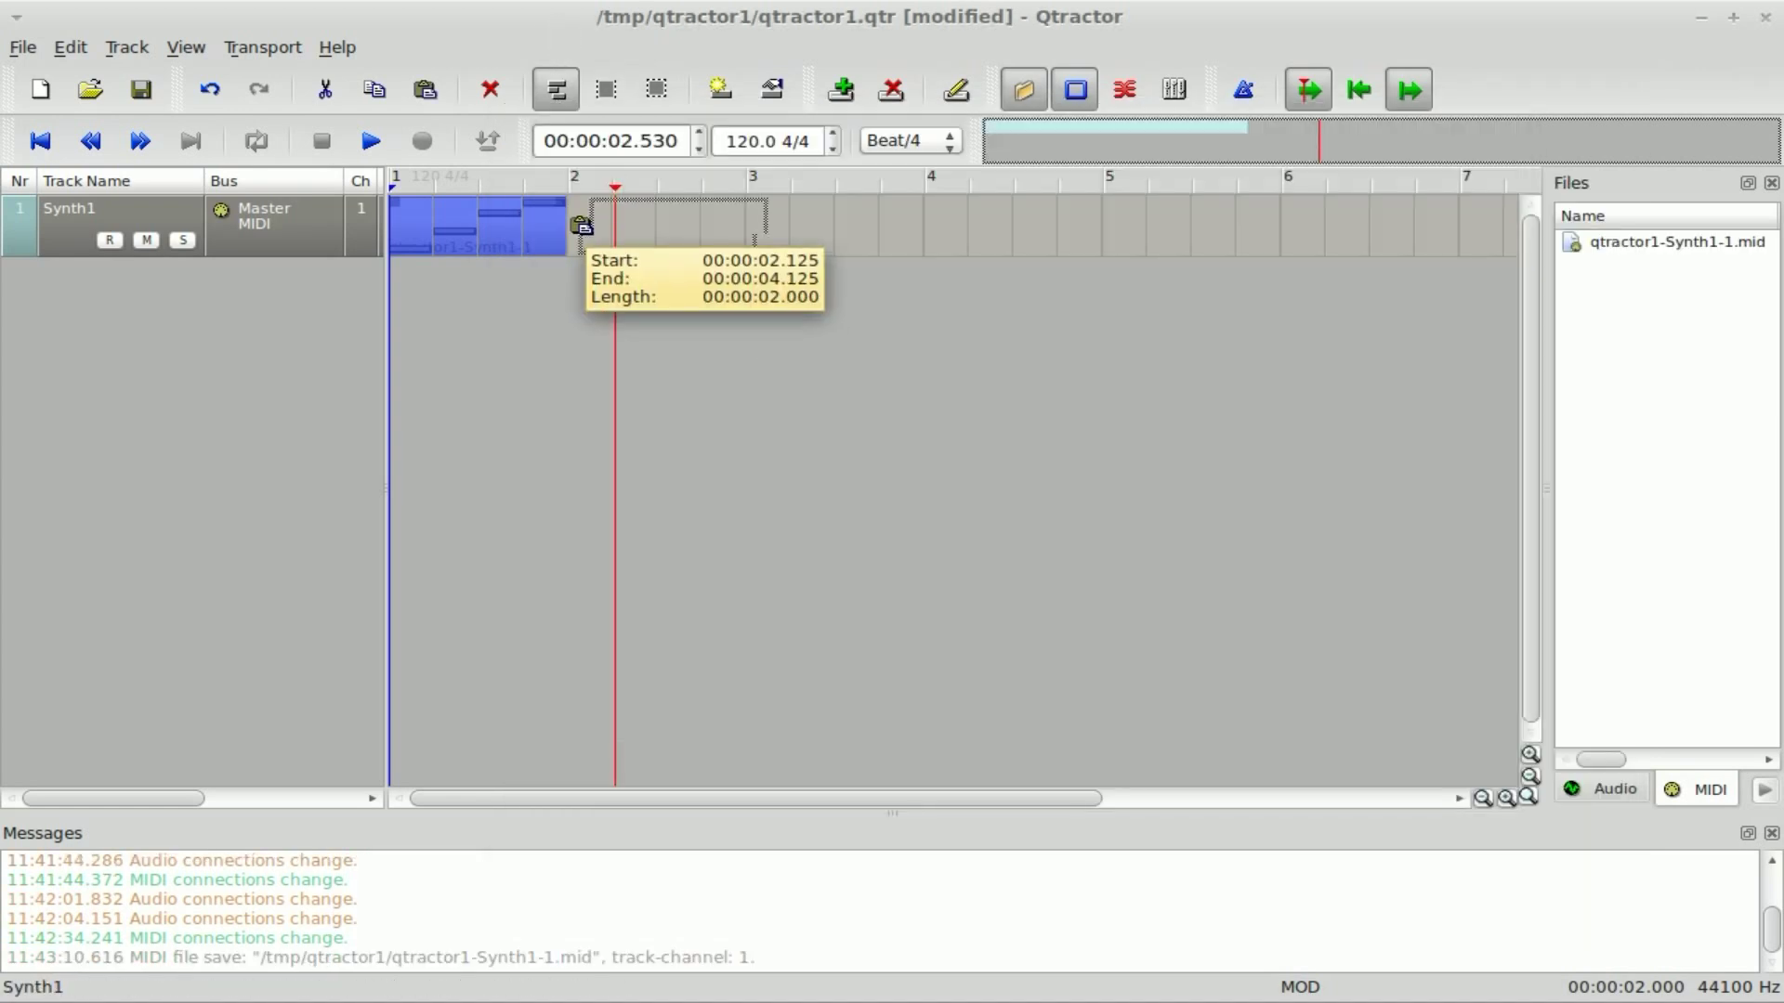
left_click(571, 228)
key("ctrl+v")
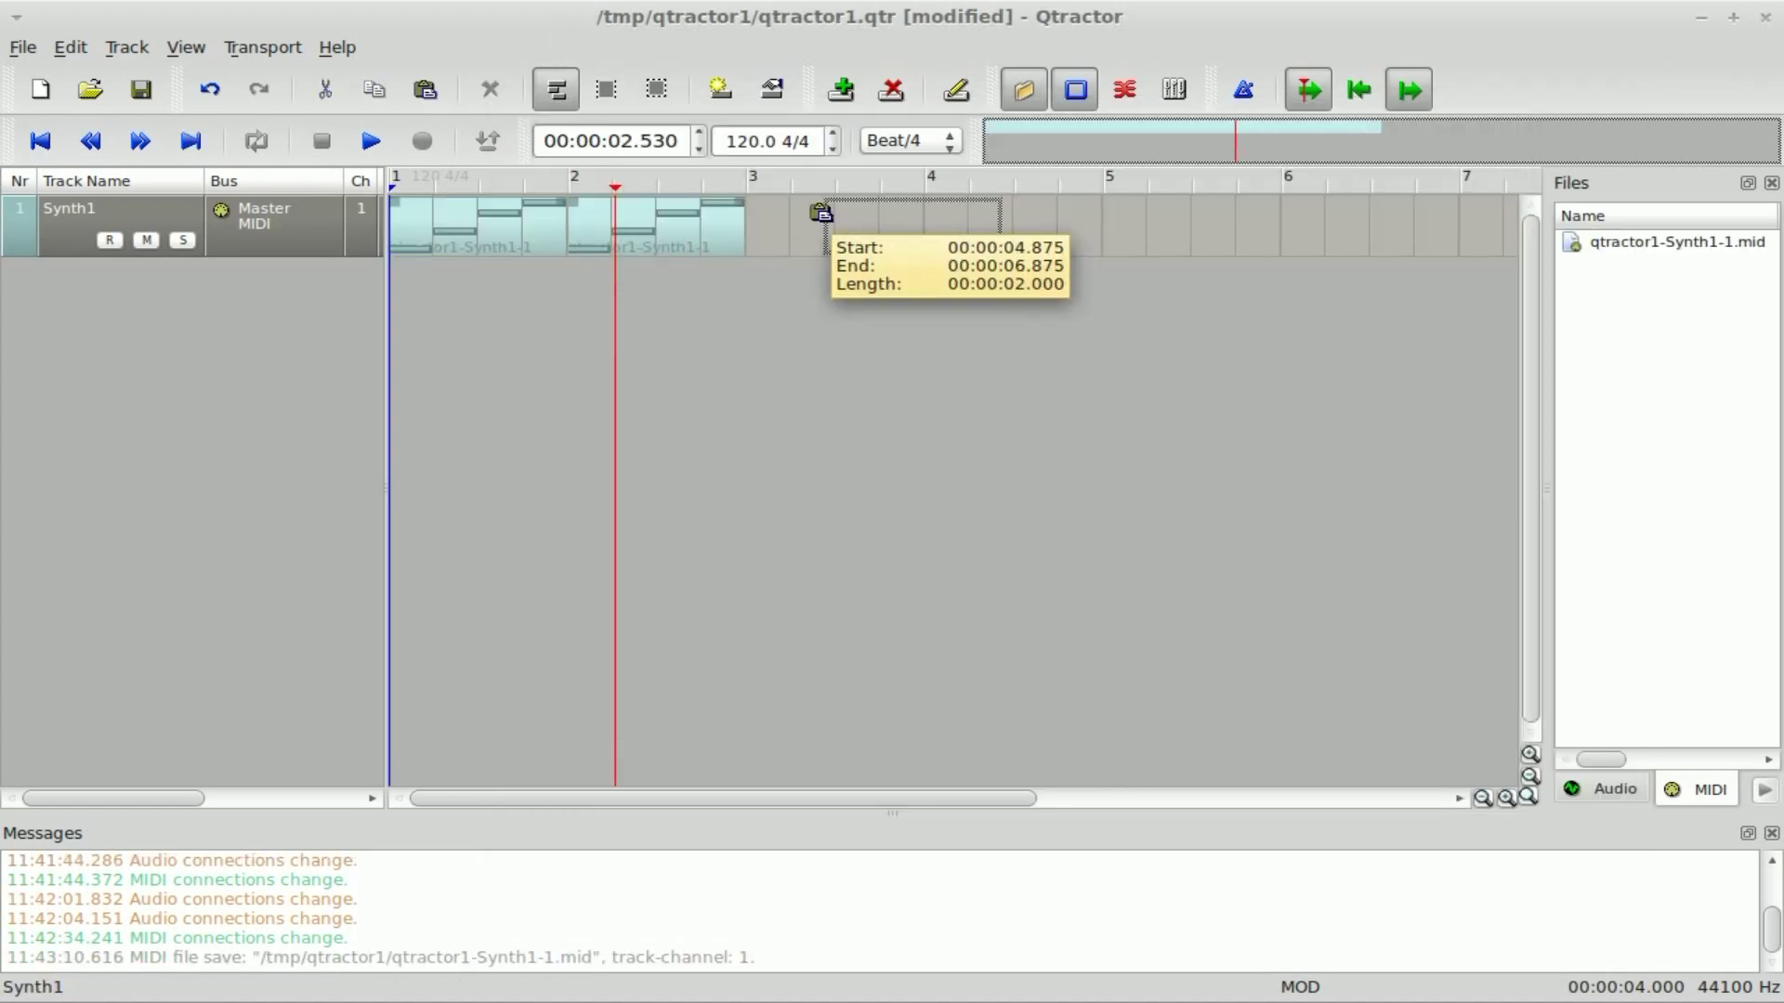
left_click(737, 223)
key("ctrl+v")
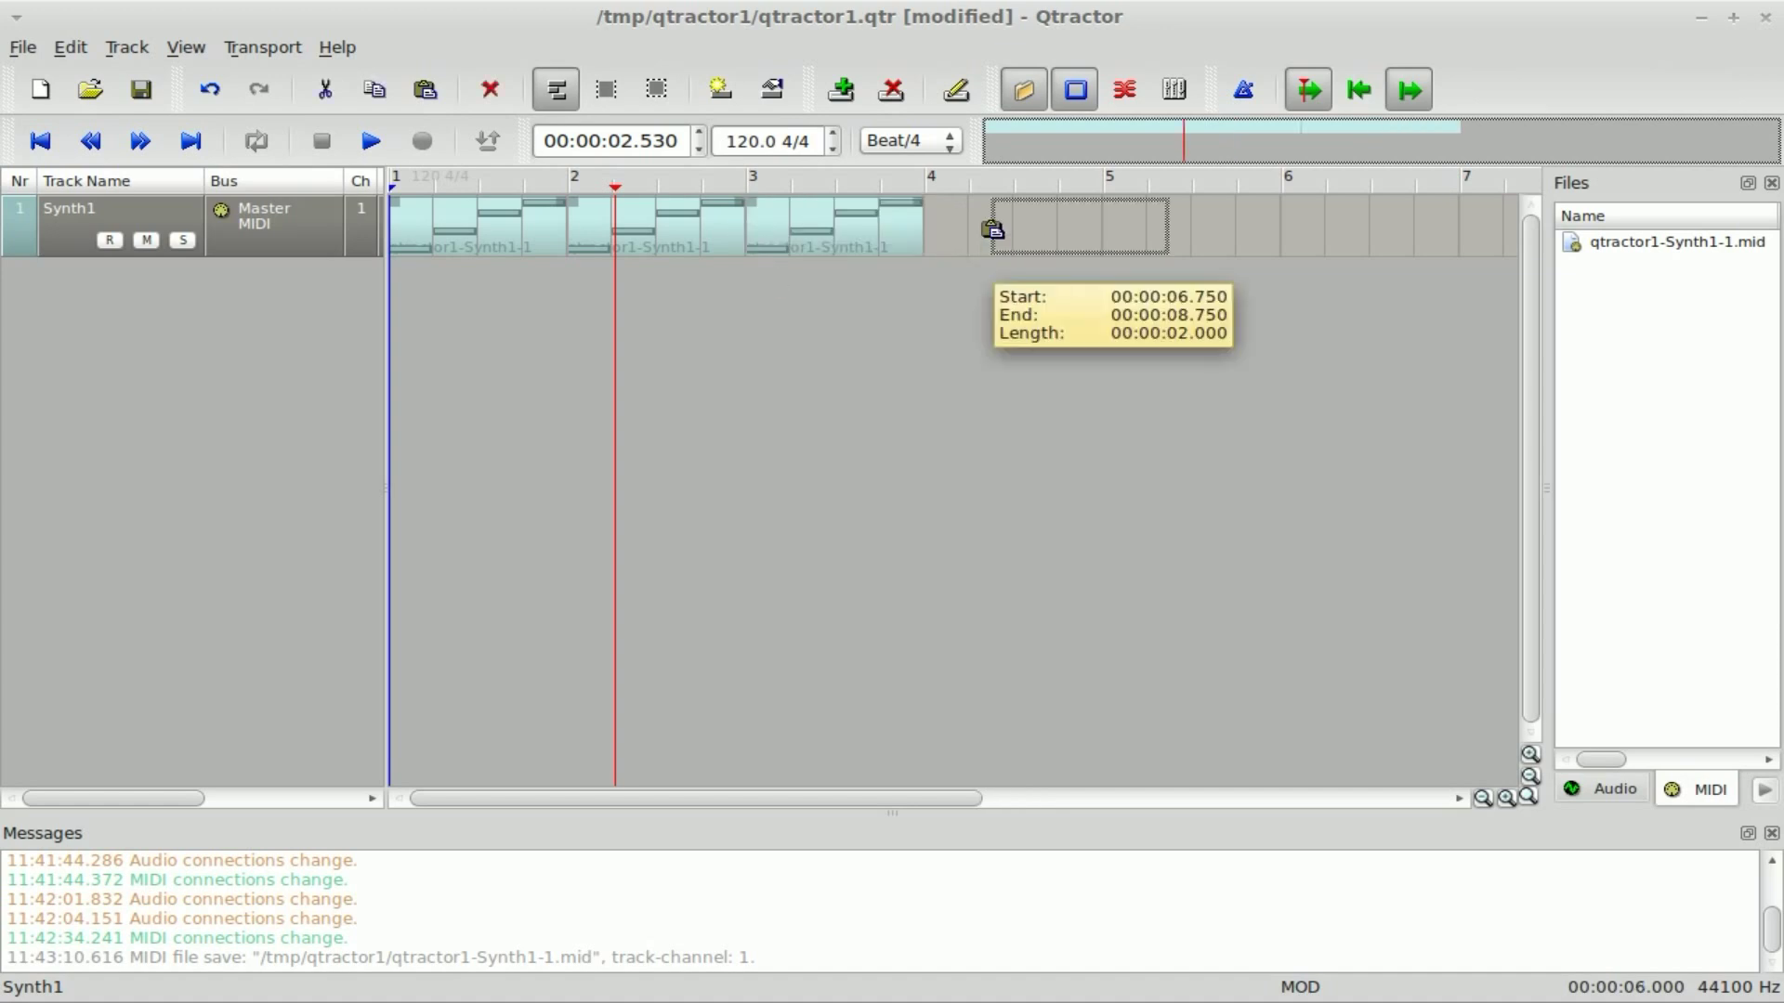
left_click(924, 223)
Select all four Synth1 clips and paste a copy of them starting at bar 5
left_click_drag(1033, 382, 470, 224)
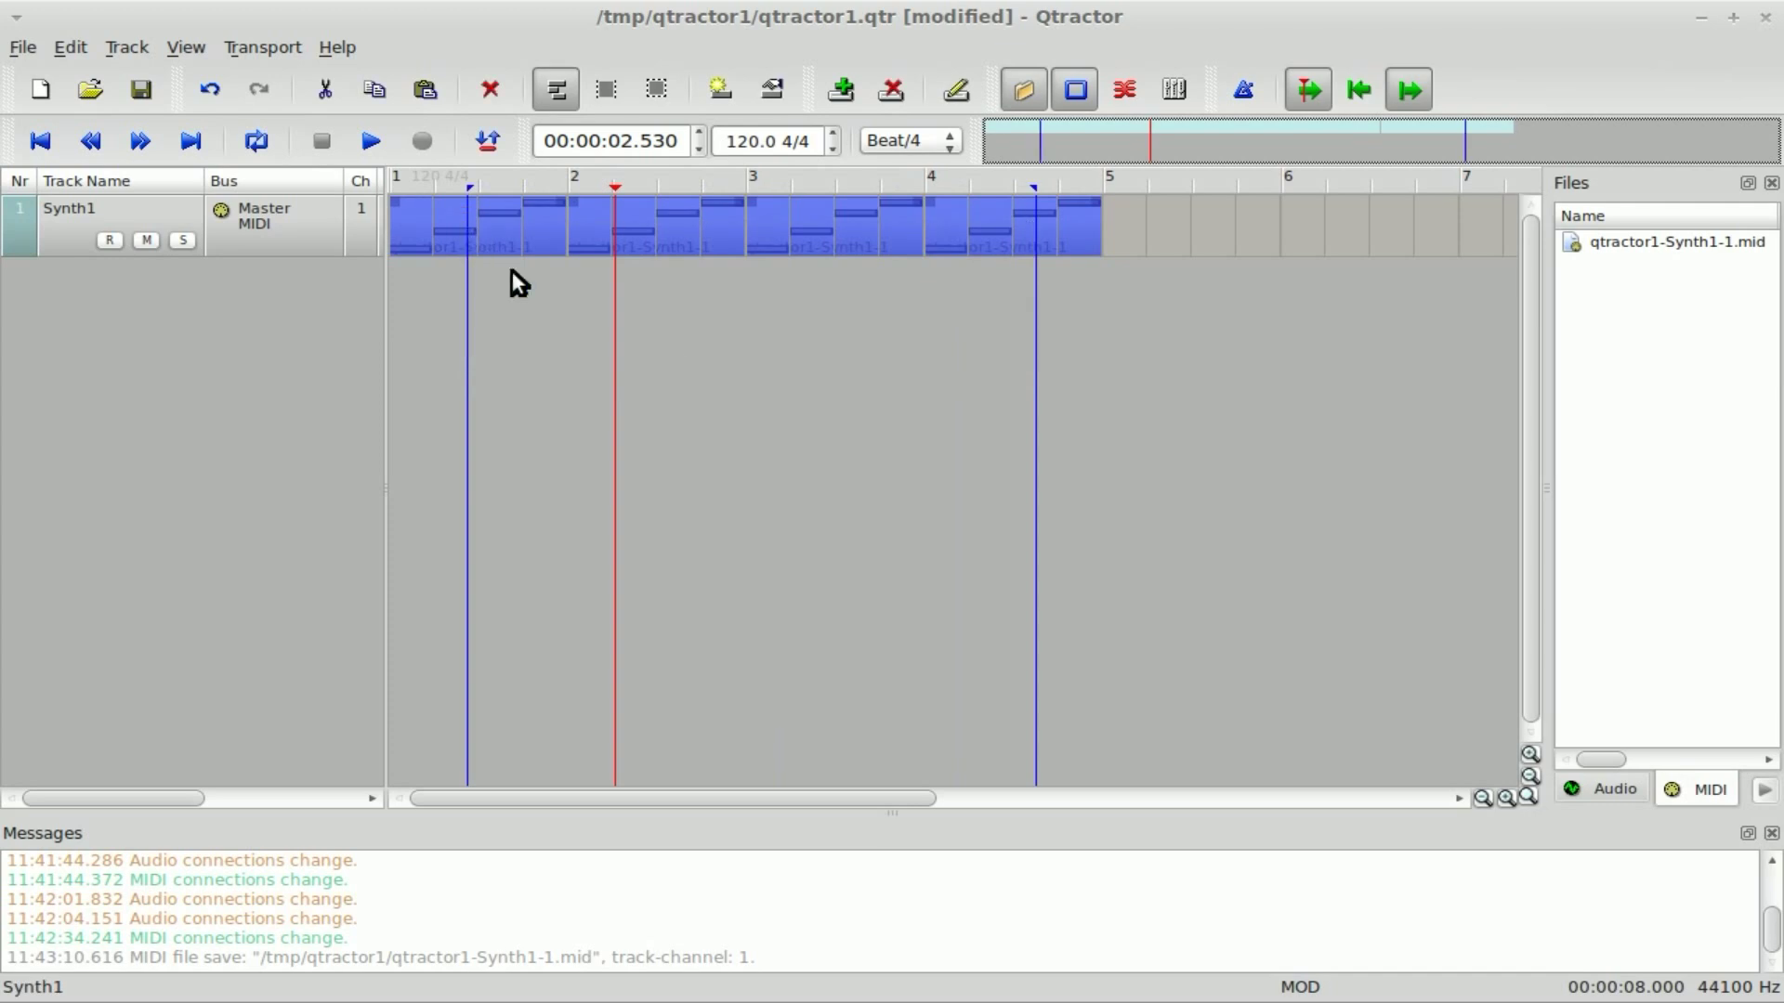
key("ctrl+c")
key("ctrl+v")
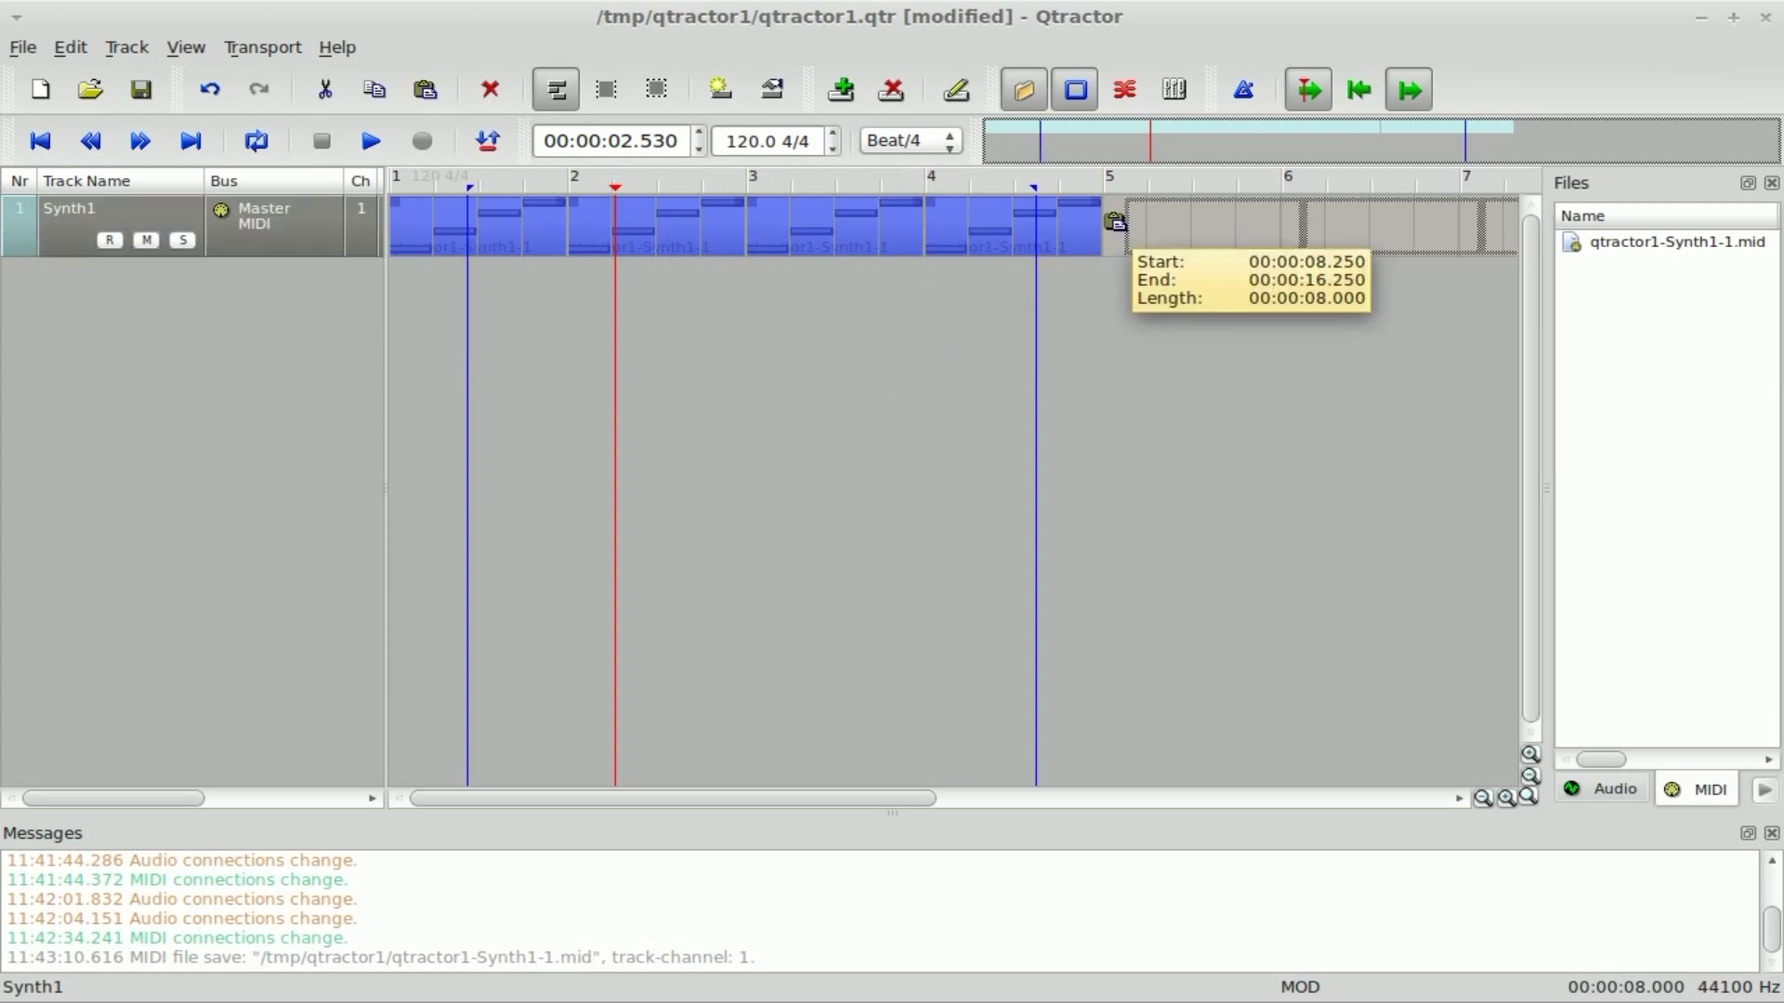
left_click(1099, 237)
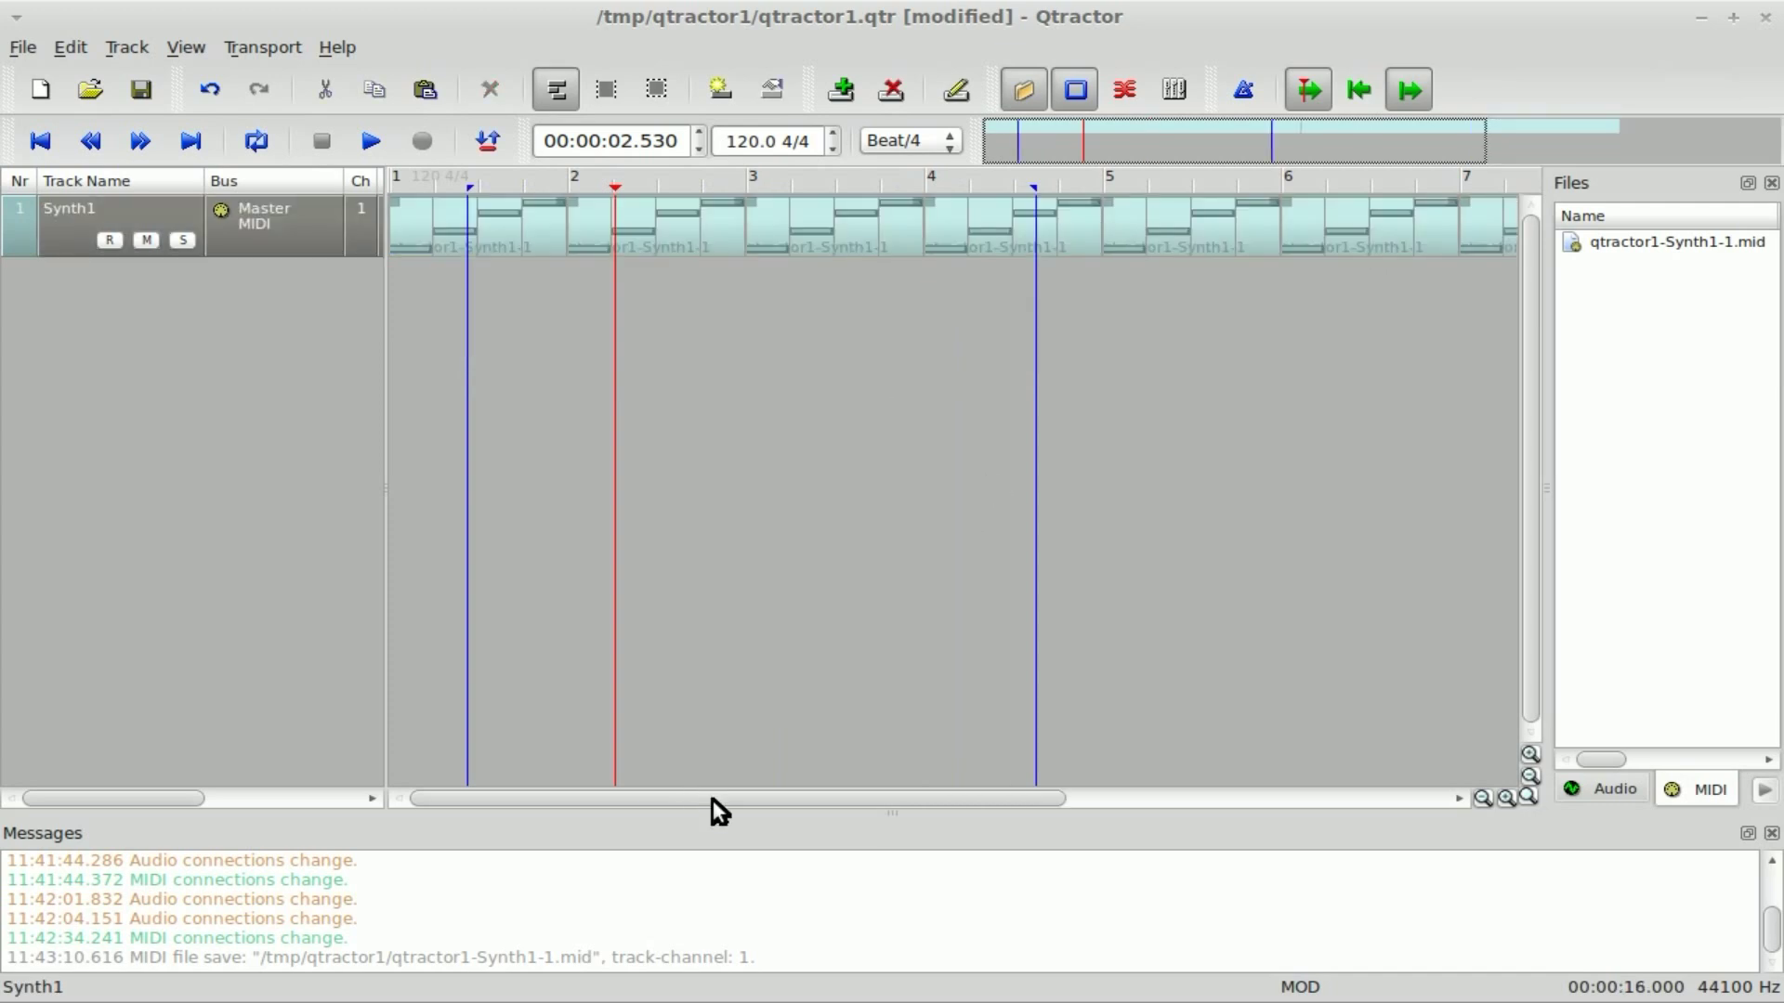
Paste one more copy of the four-clip Synth1 group with Paste Repeat, starting at bar 9 directly after the last clip
left_click_drag(711, 799, 1253, 797)
left_click(1067, 237)
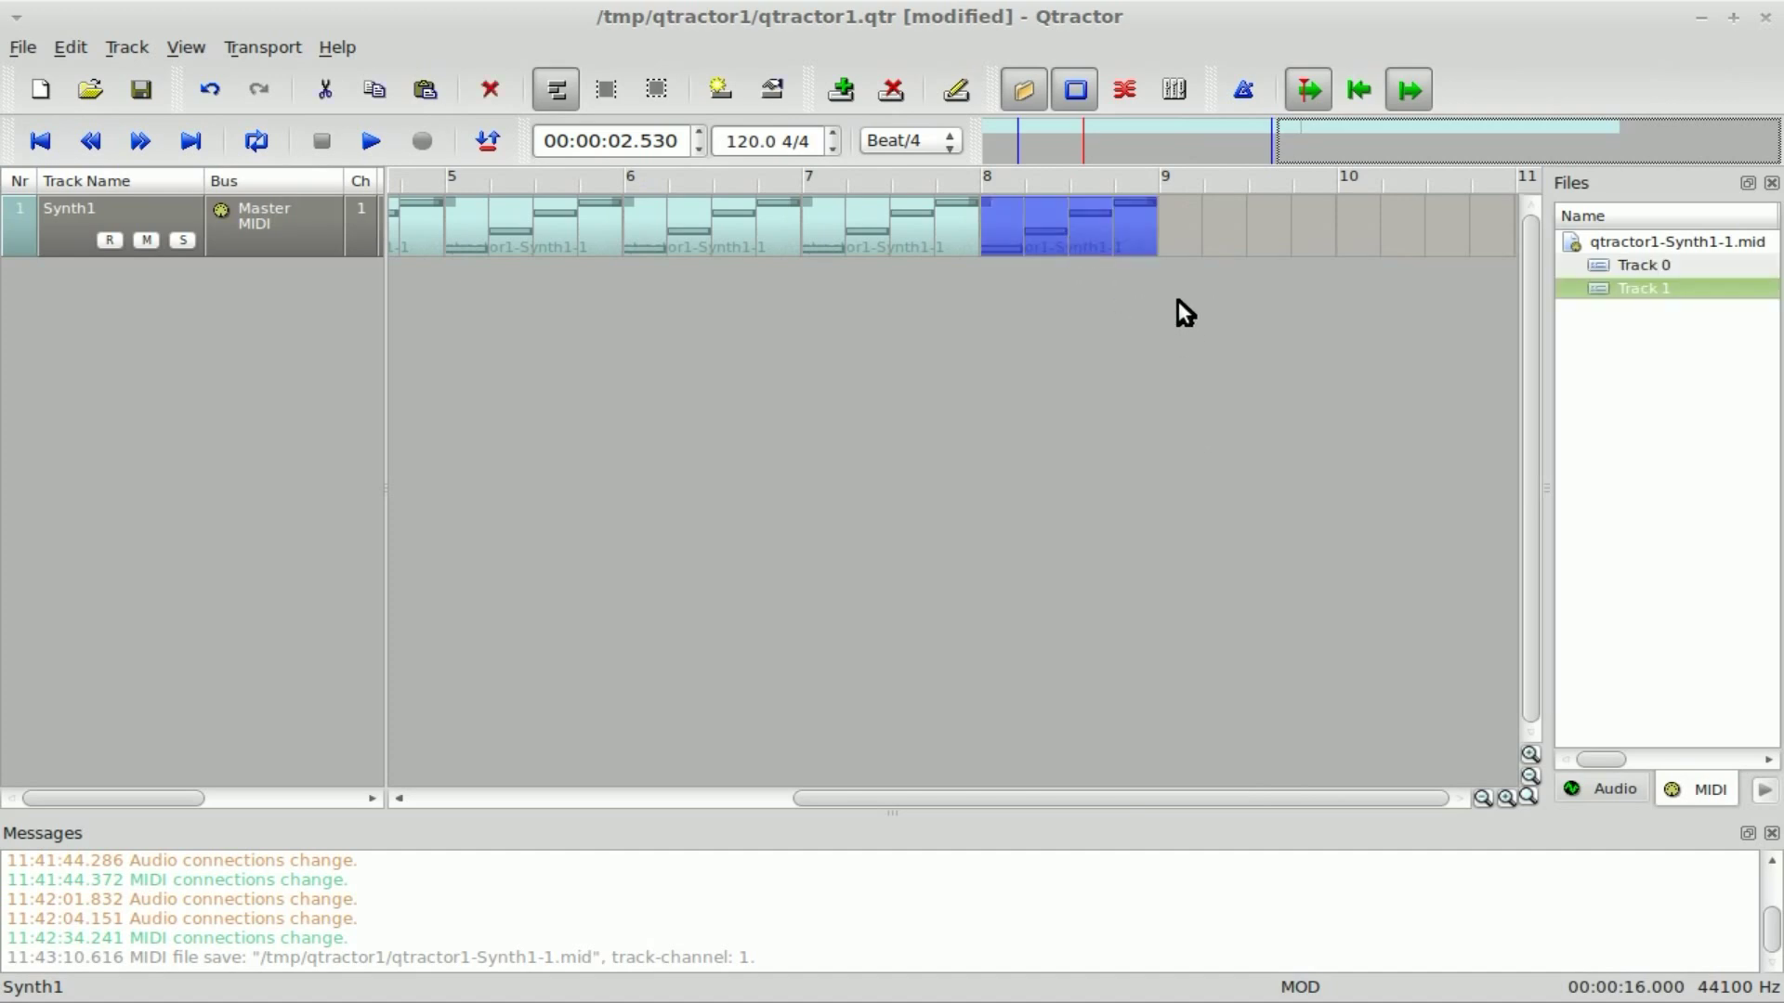
right_click(1089, 240)
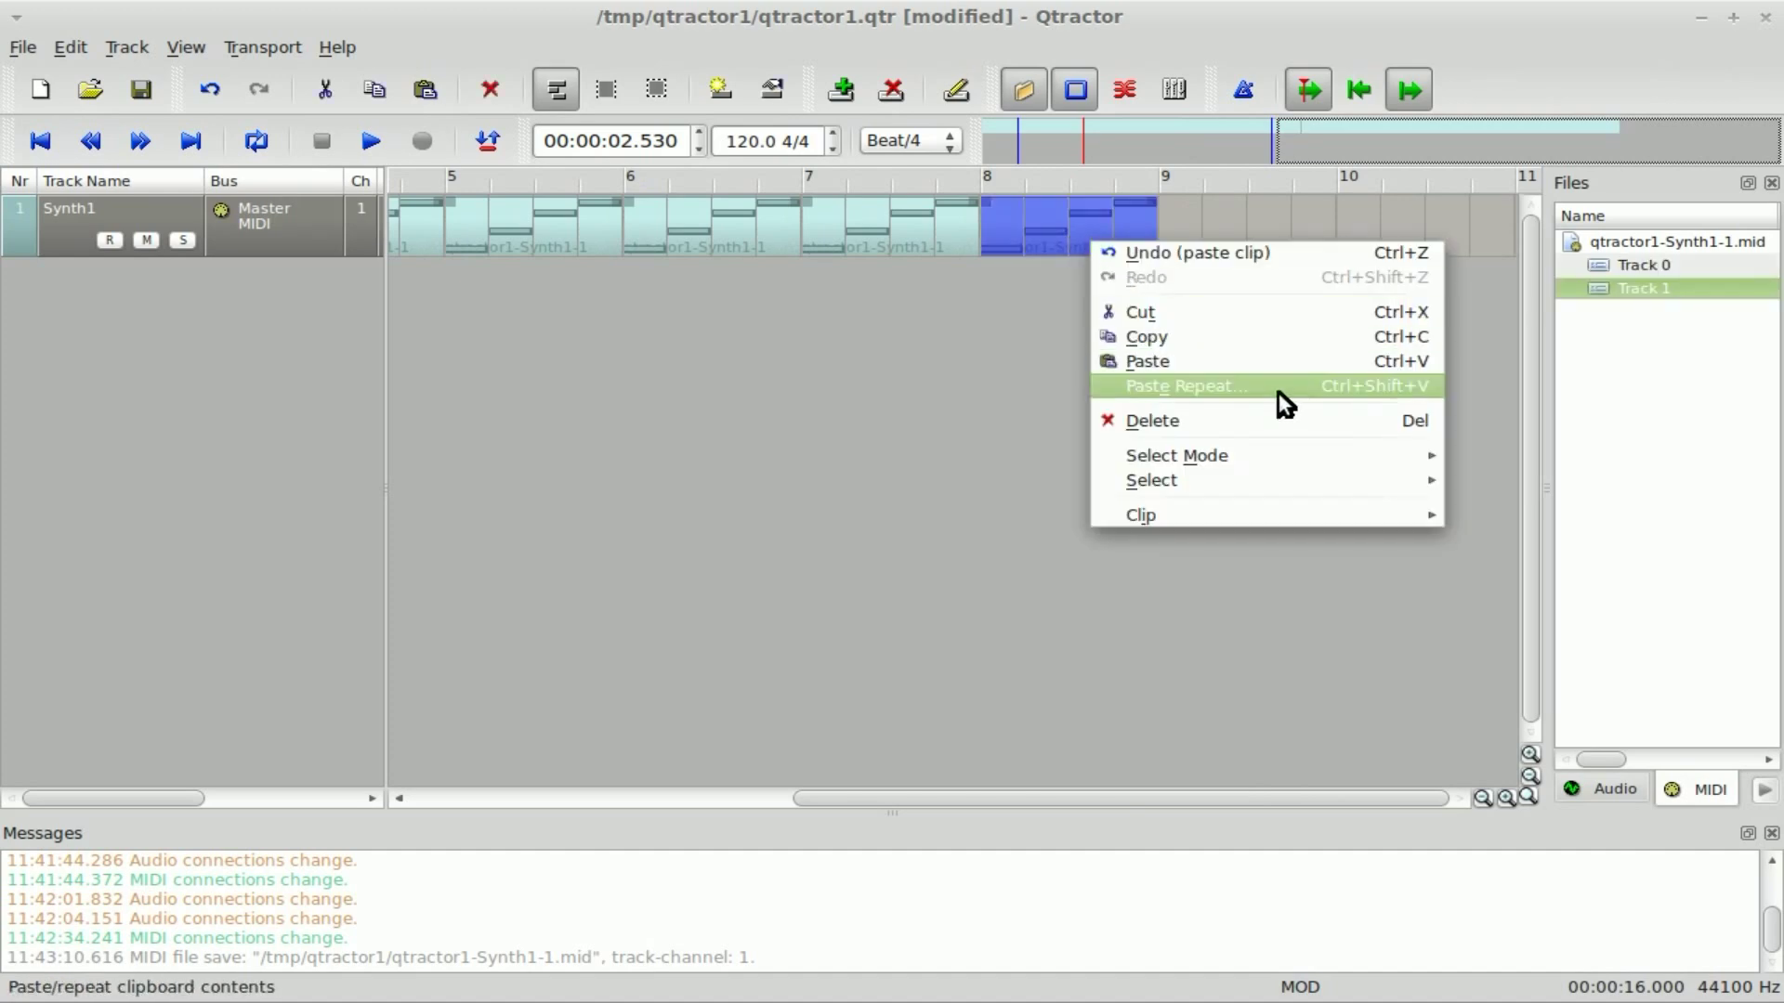
left_click(1354, 389)
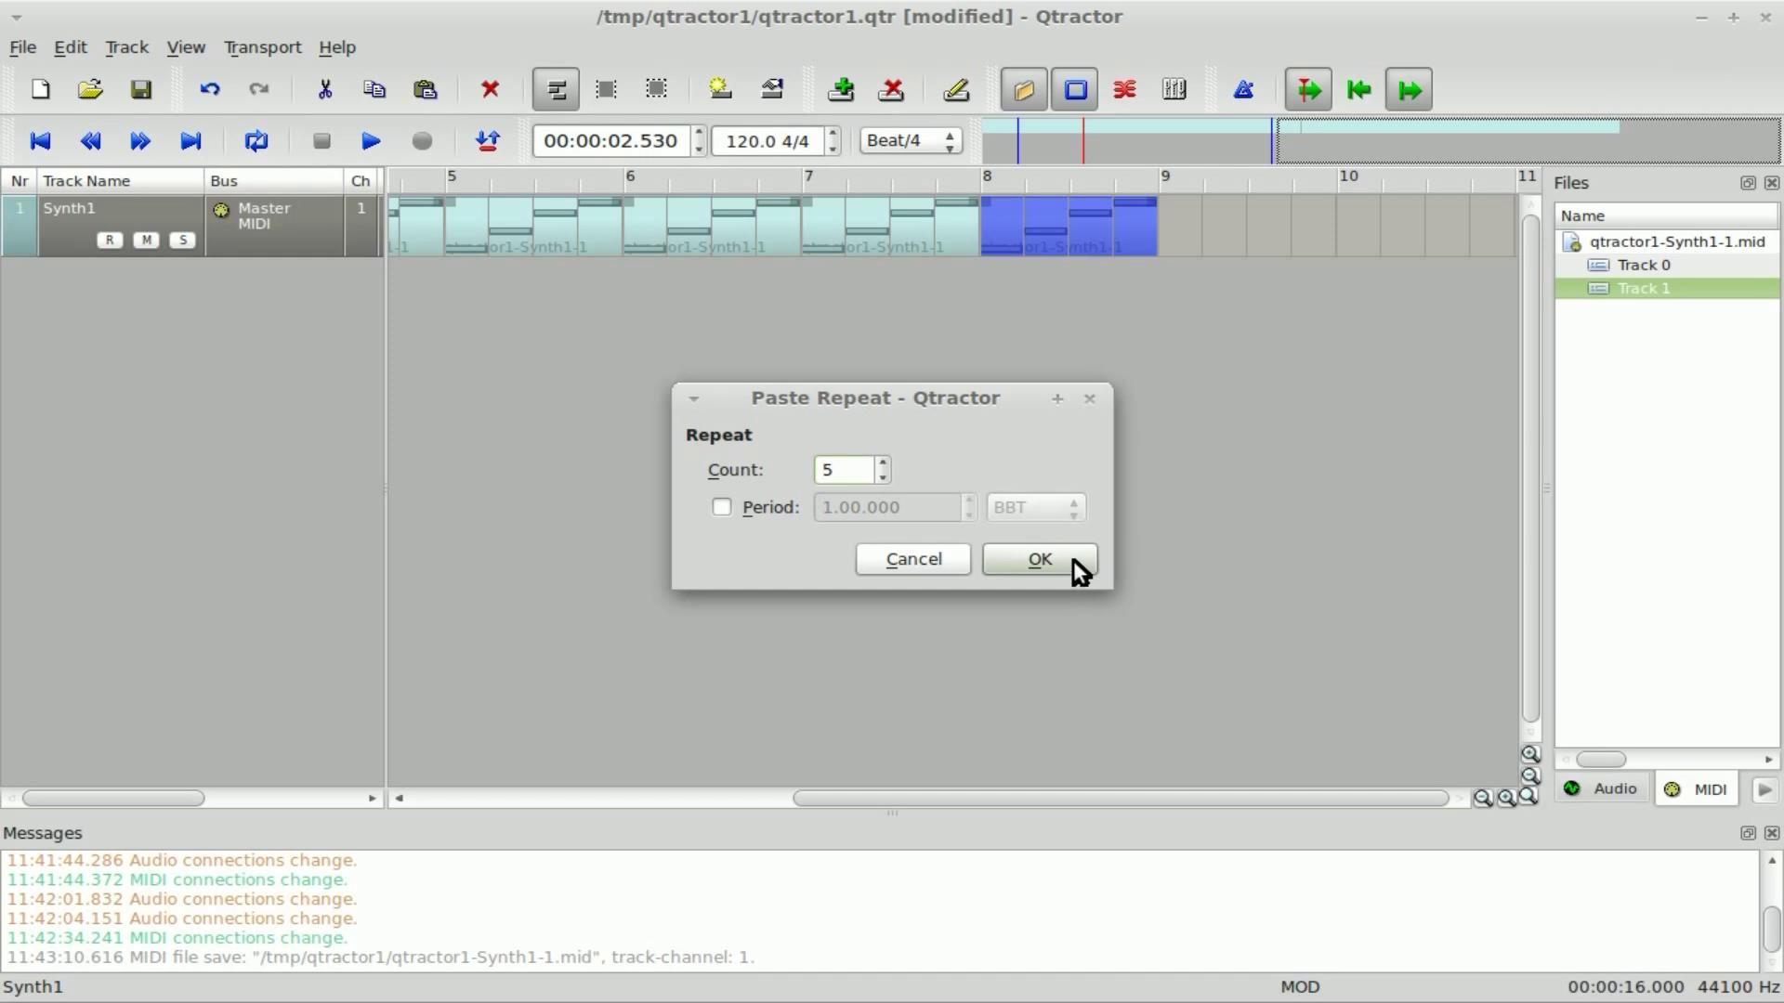
scroll(873, 477, "up", 1)
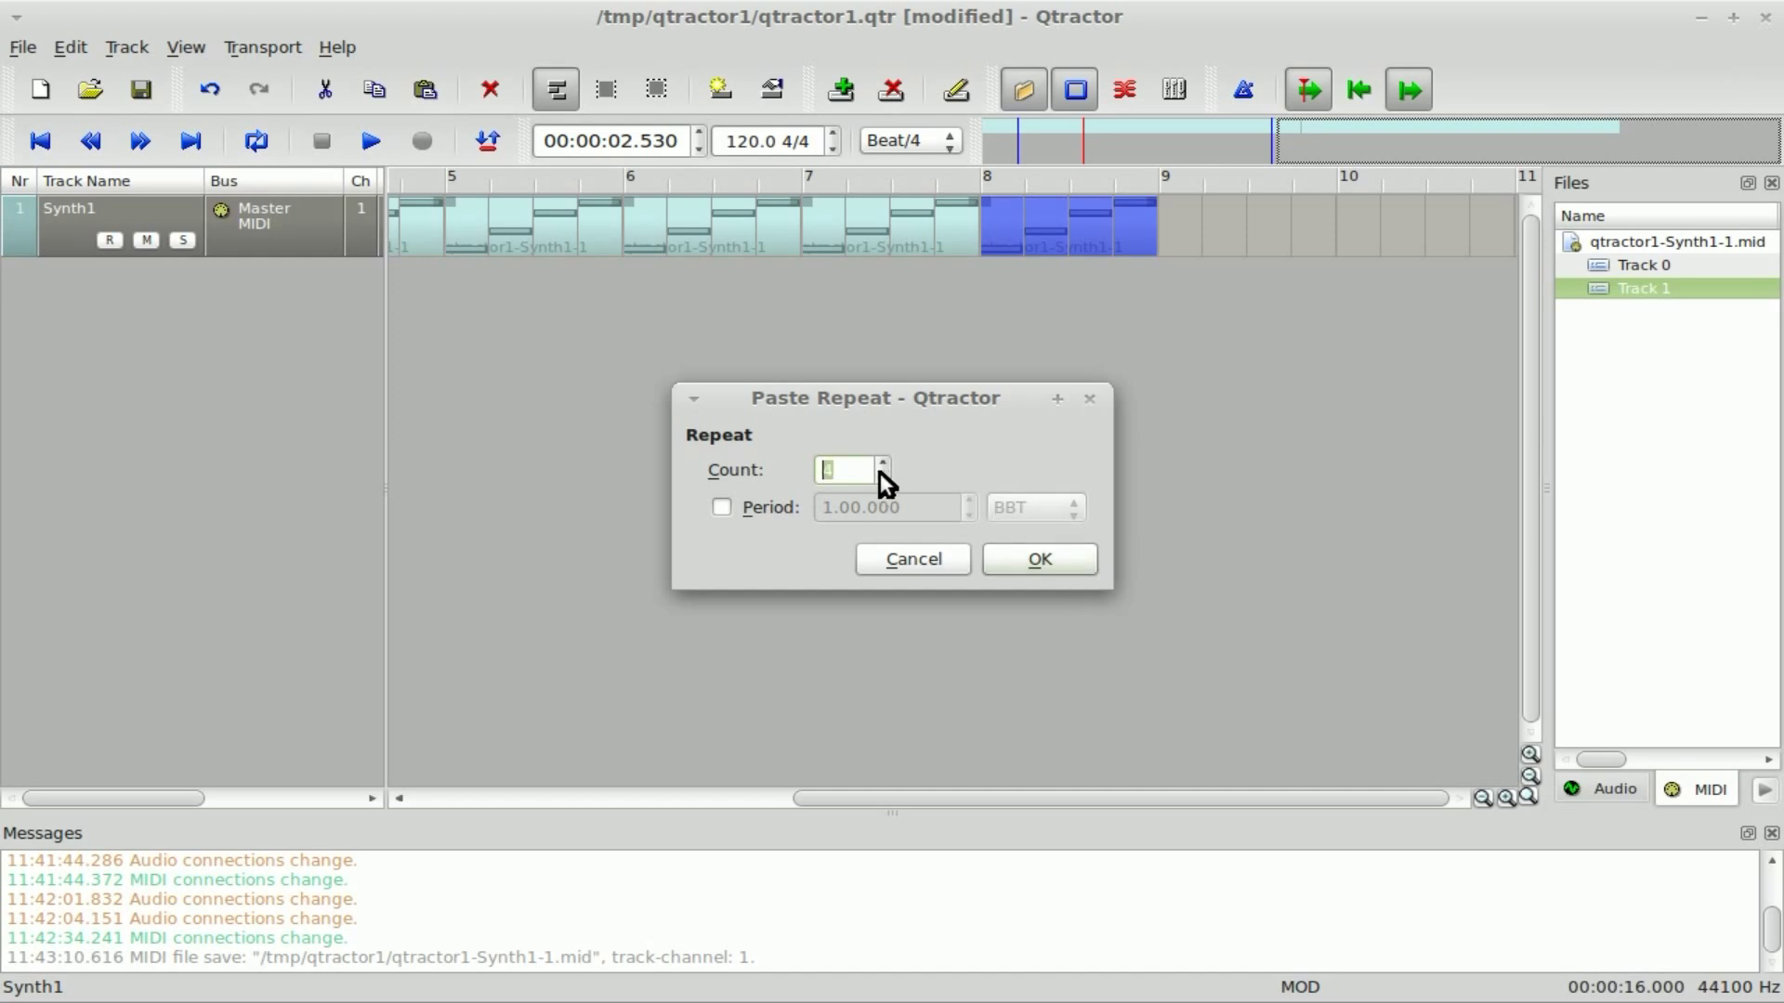
left_click(1038, 557)
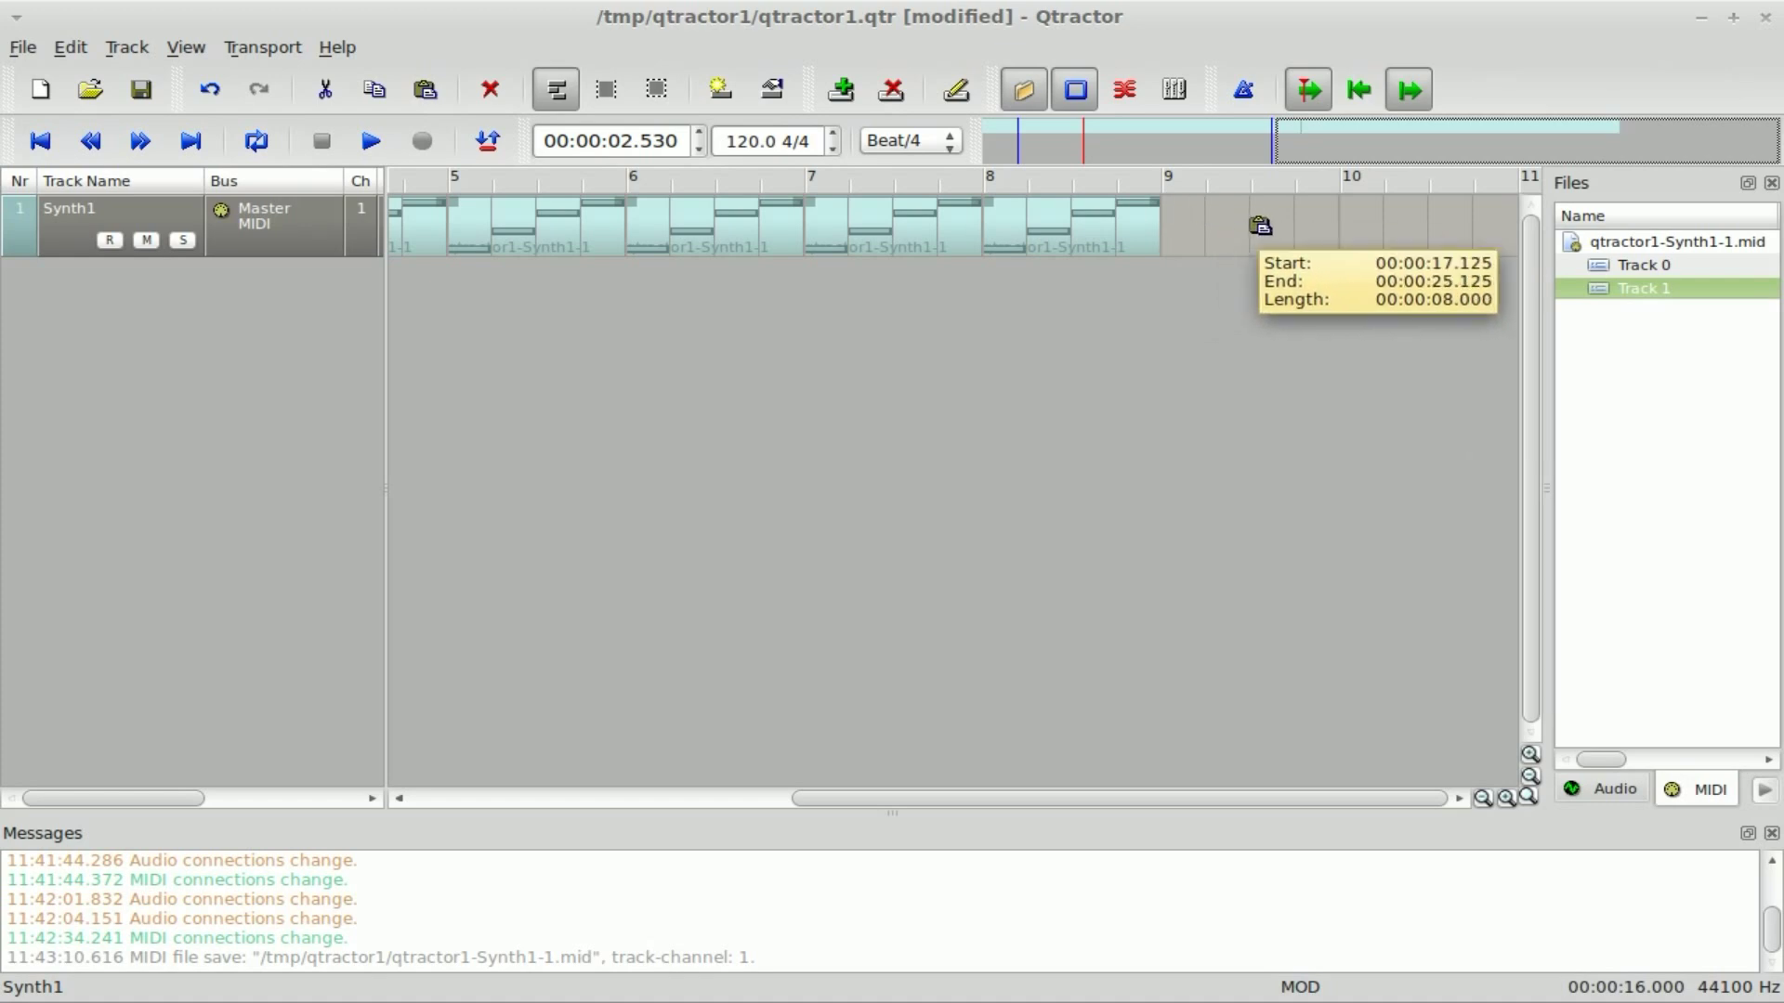
left_click(1158, 221)
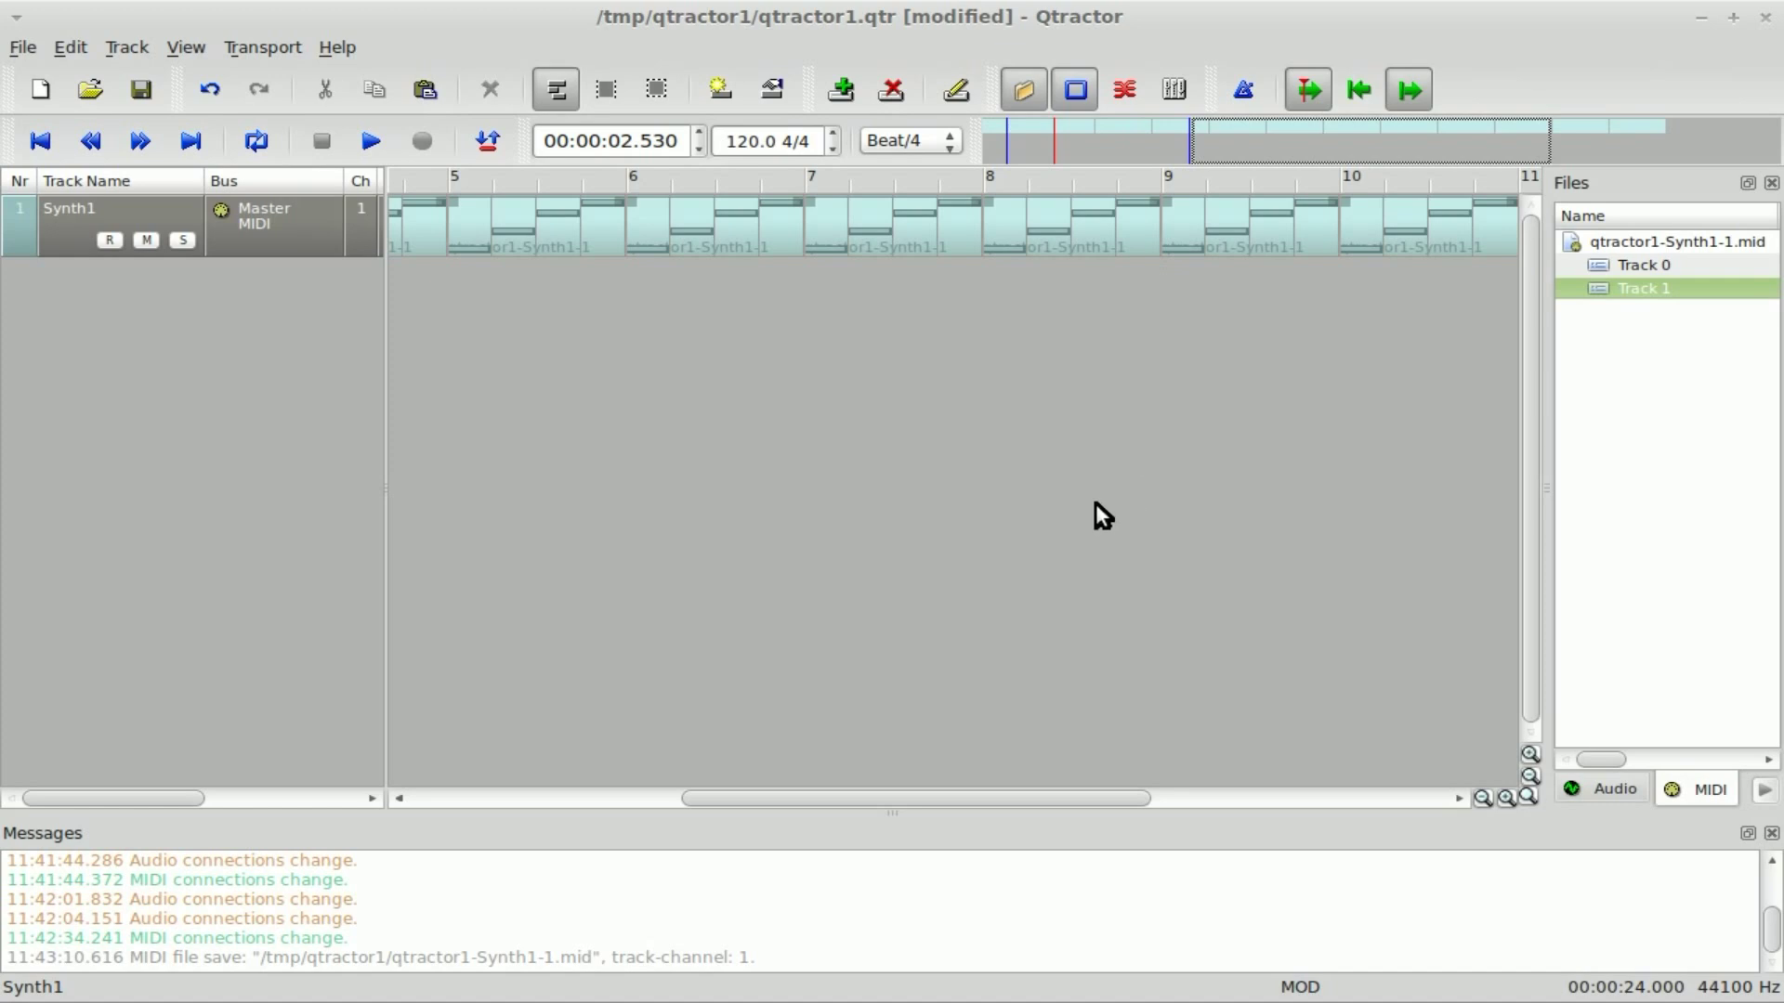
Rewind to the session start, then move the edit start marker to bar 1 and the edit end marker to late in bar 6
left_click(40, 141)
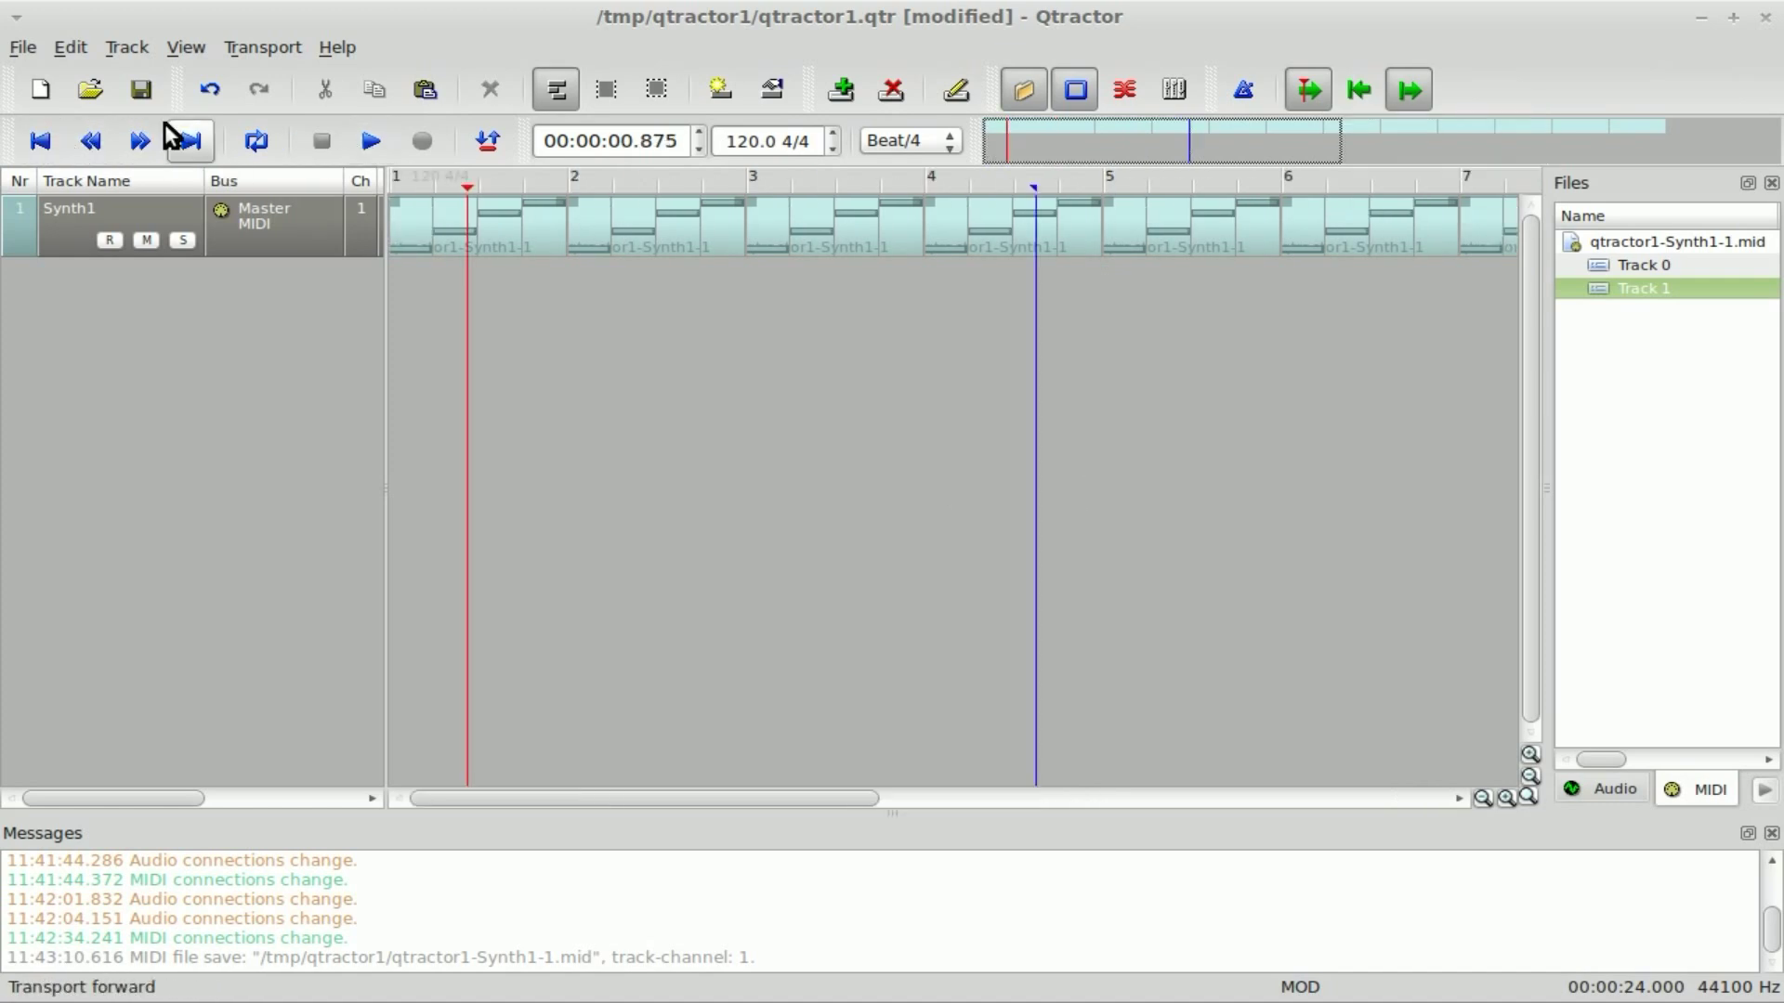
left_click(34, 141)
left_click_drag(478, 186, 370, 180)
left_click_drag(1039, 179, 1426, 190)
Play back the extended Synth1 track briefly, pause it and return the playhead to the session start
left_click(376, 142)
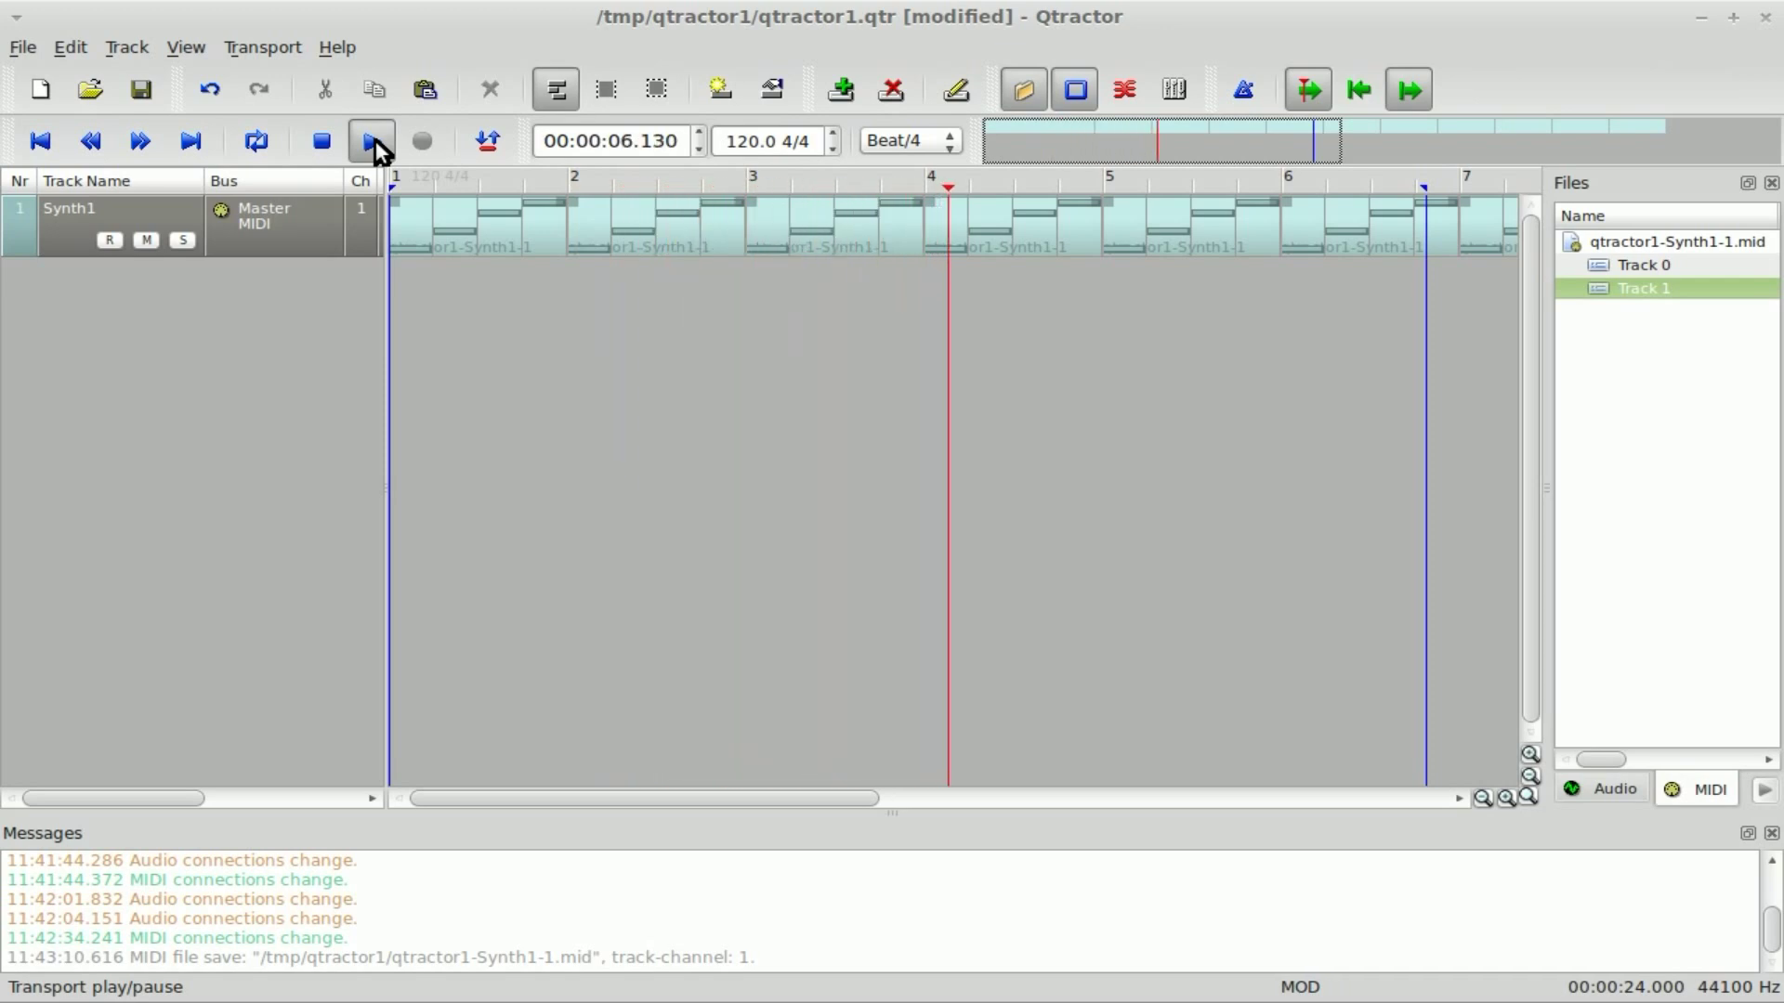
left_click(376, 141)
left_click(42, 141)
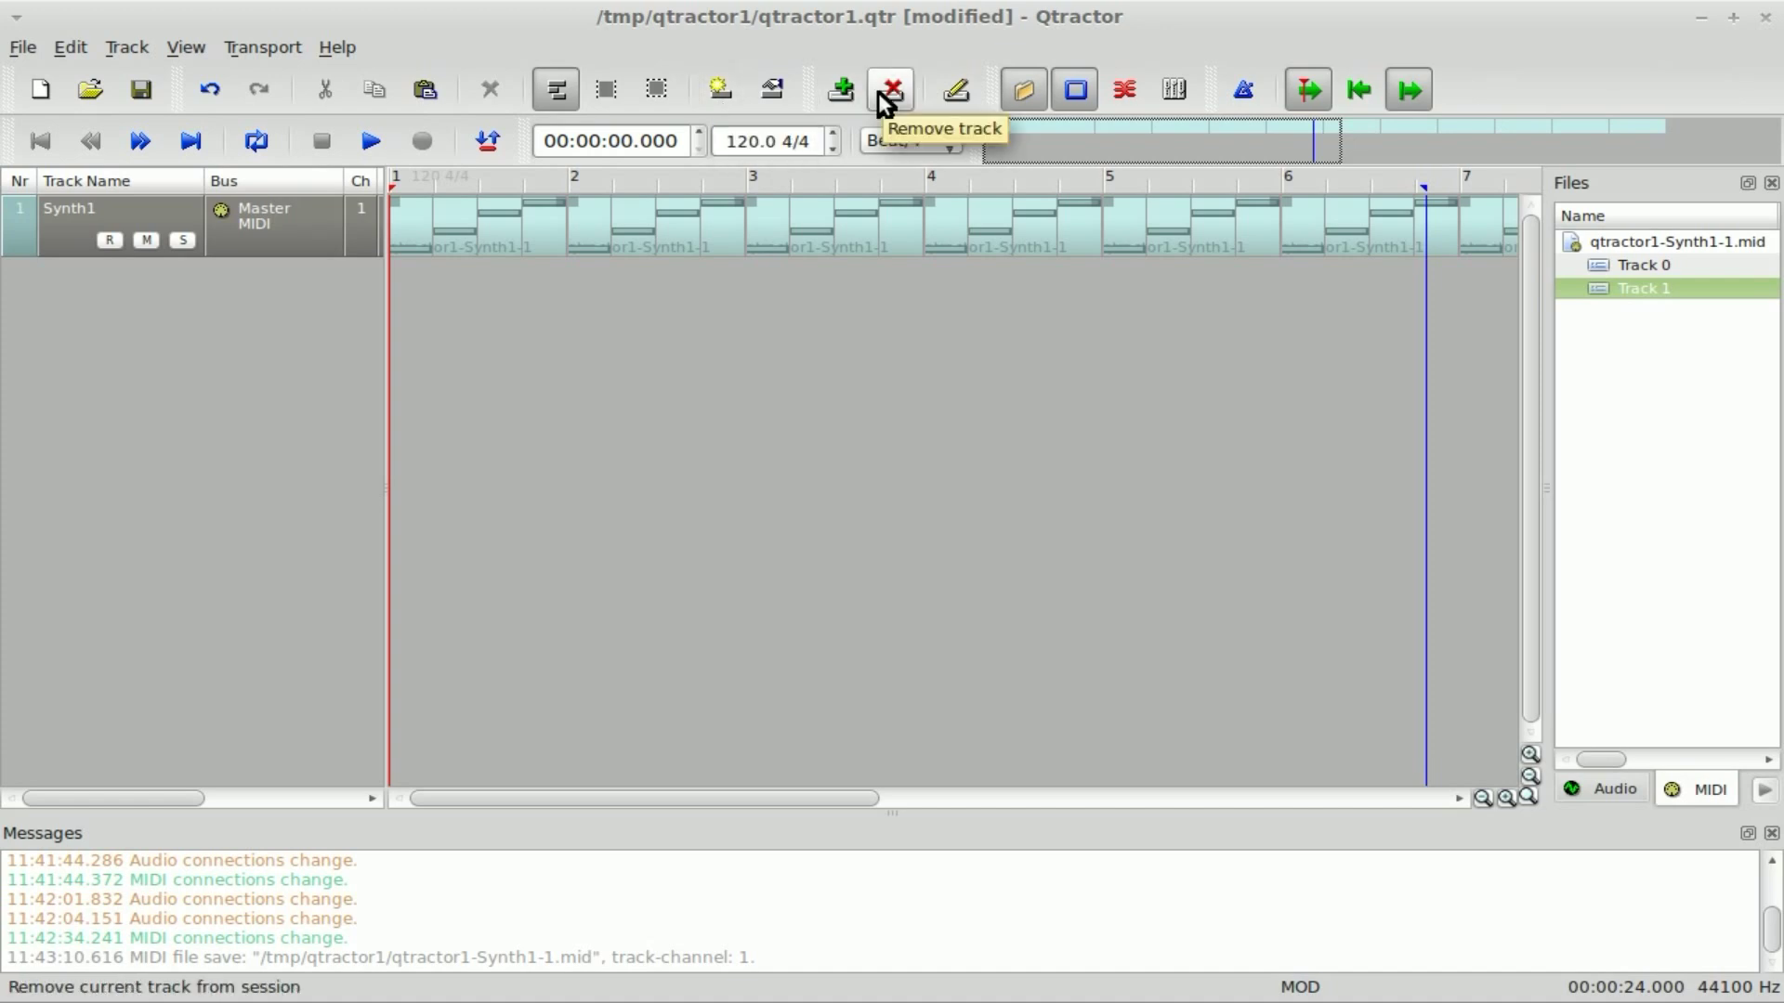
Add a MIDI track named Synth2 on channel 2 and create a new clip on it, opened in the MIDI editor
left_click(844, 90)
triple_click(696, 420)
type("Synth2")
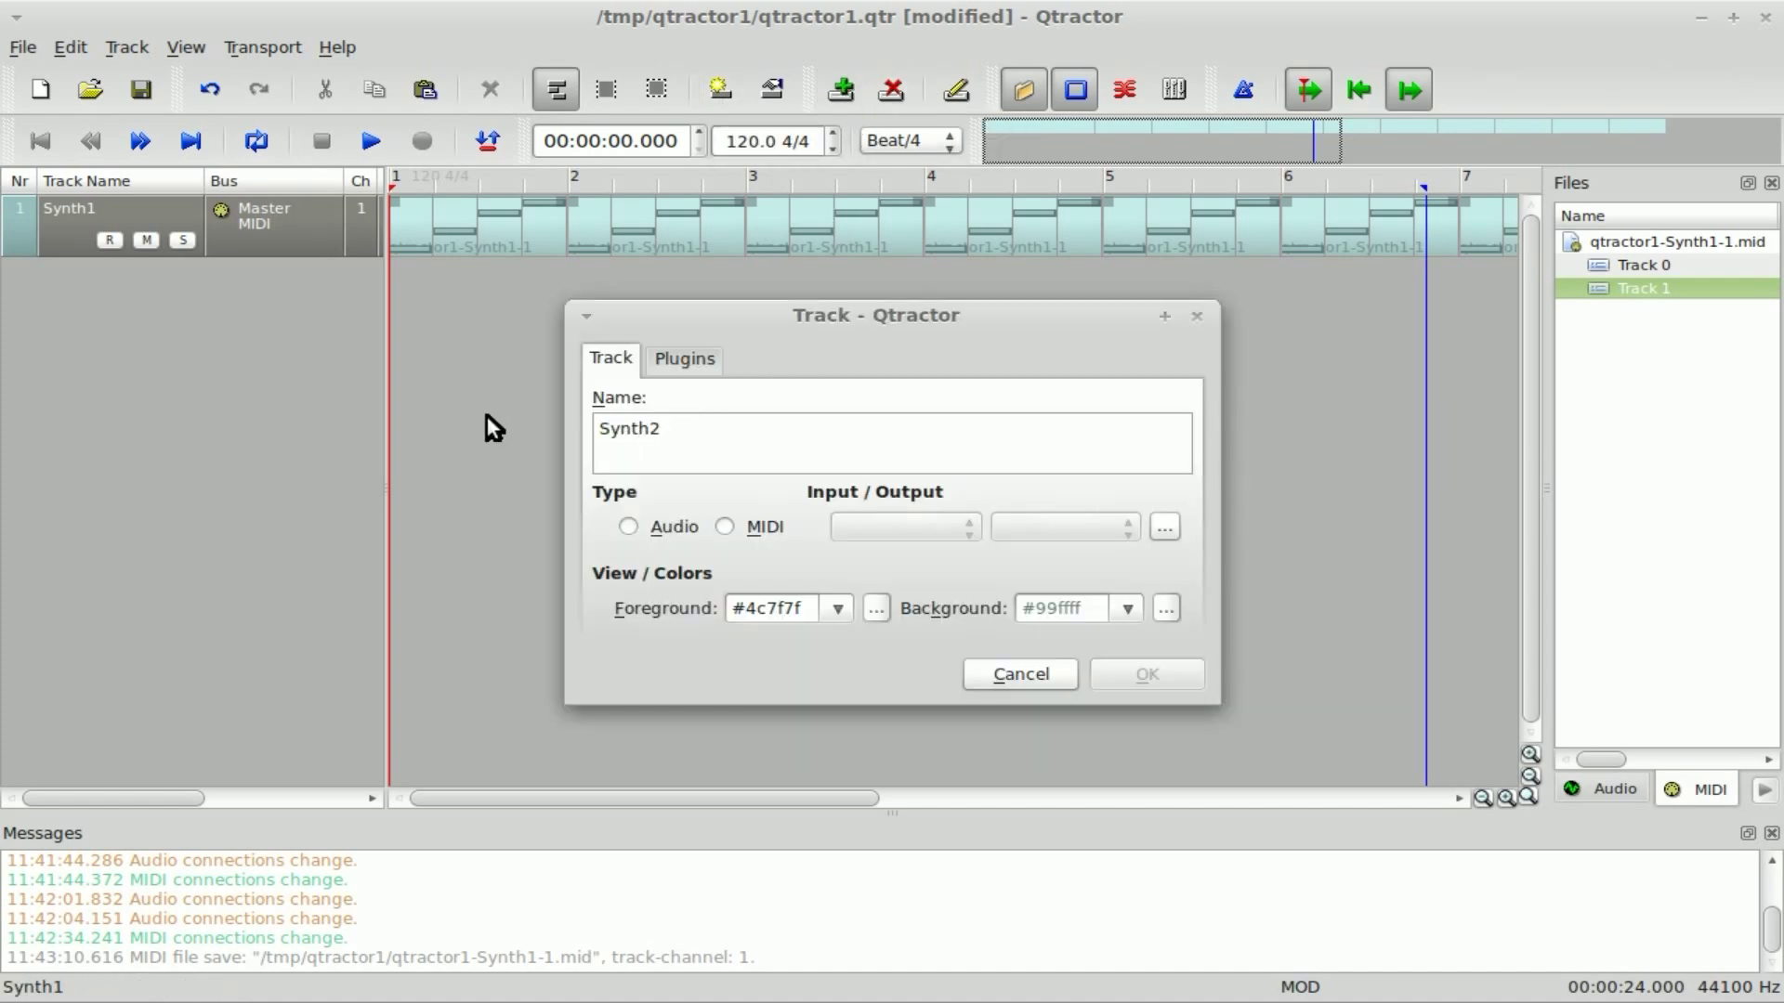
left_click(762, 528)
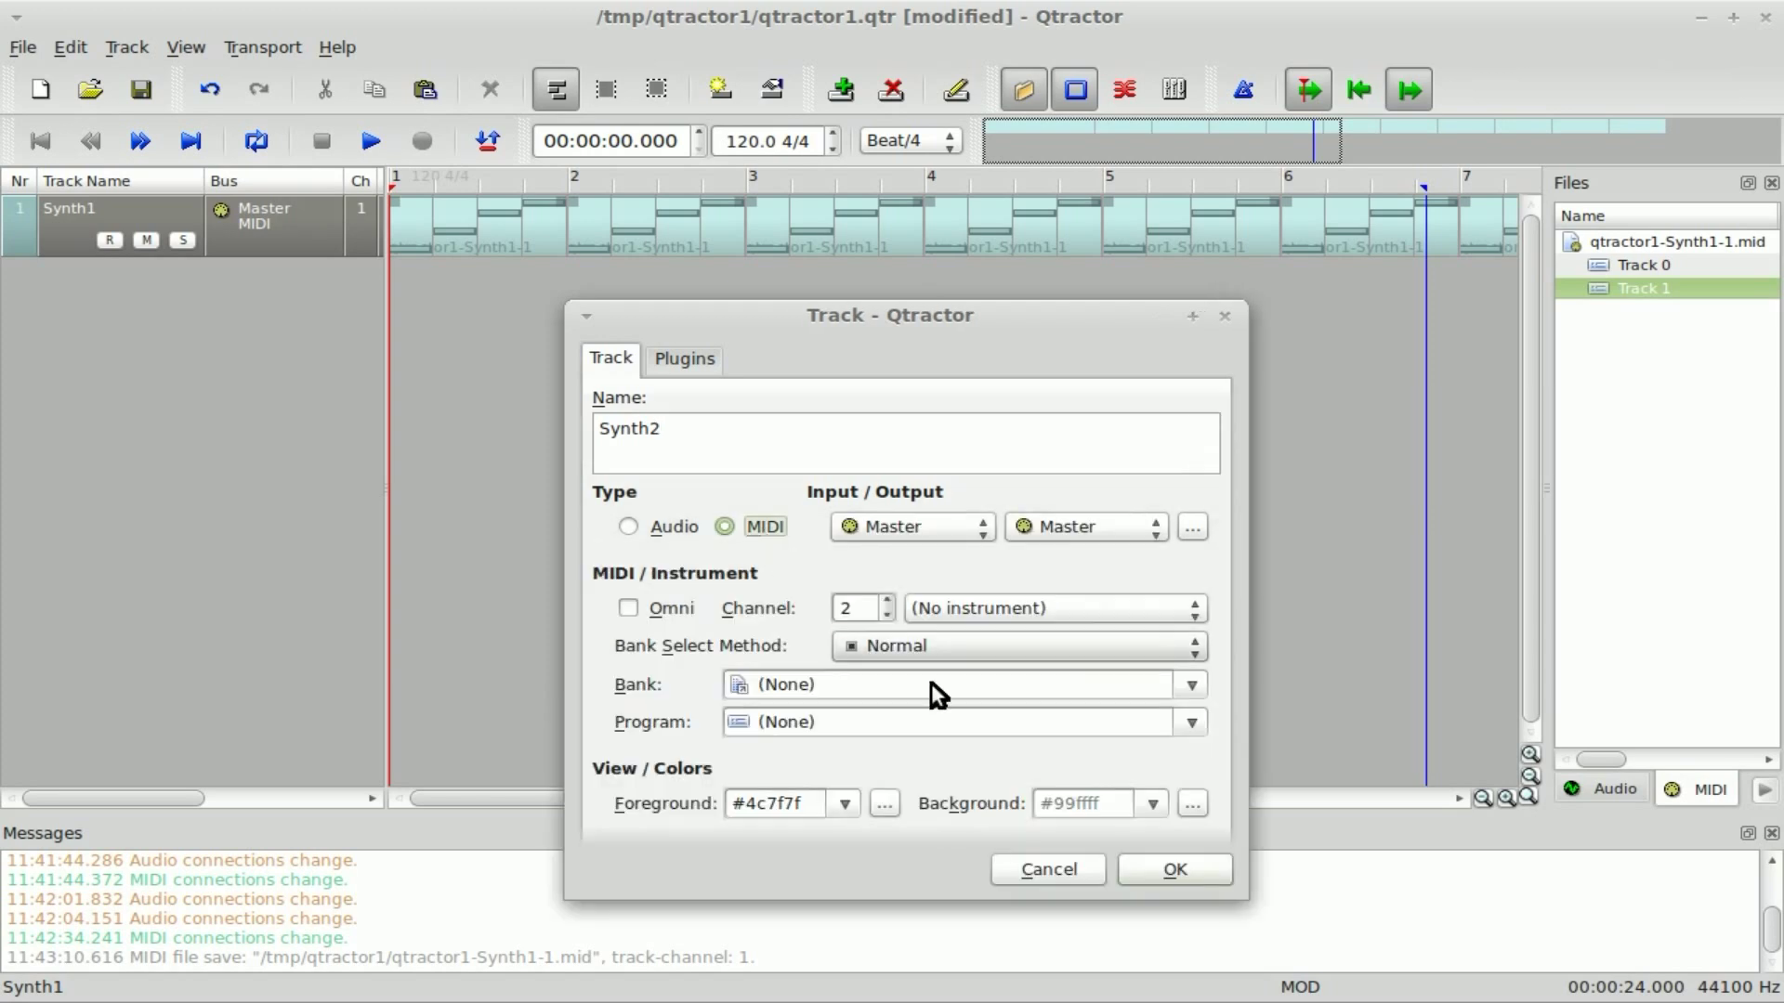
left_click(1168, 873)
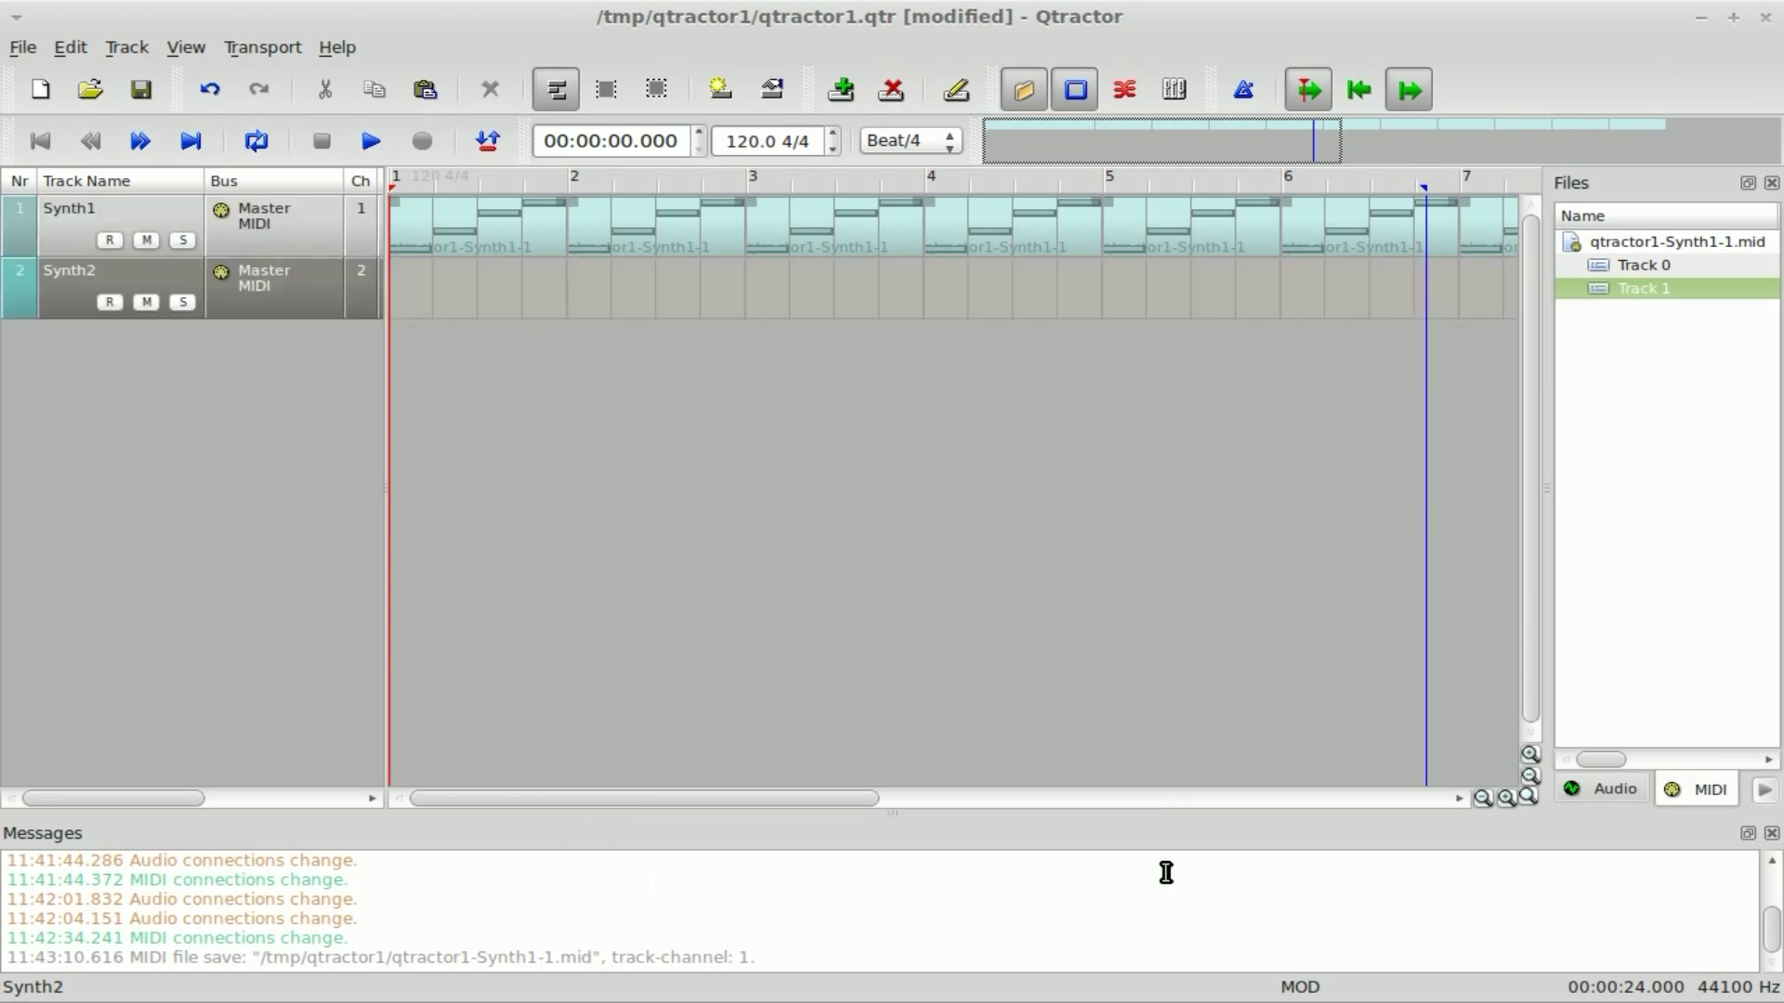
left_click(723, 90)
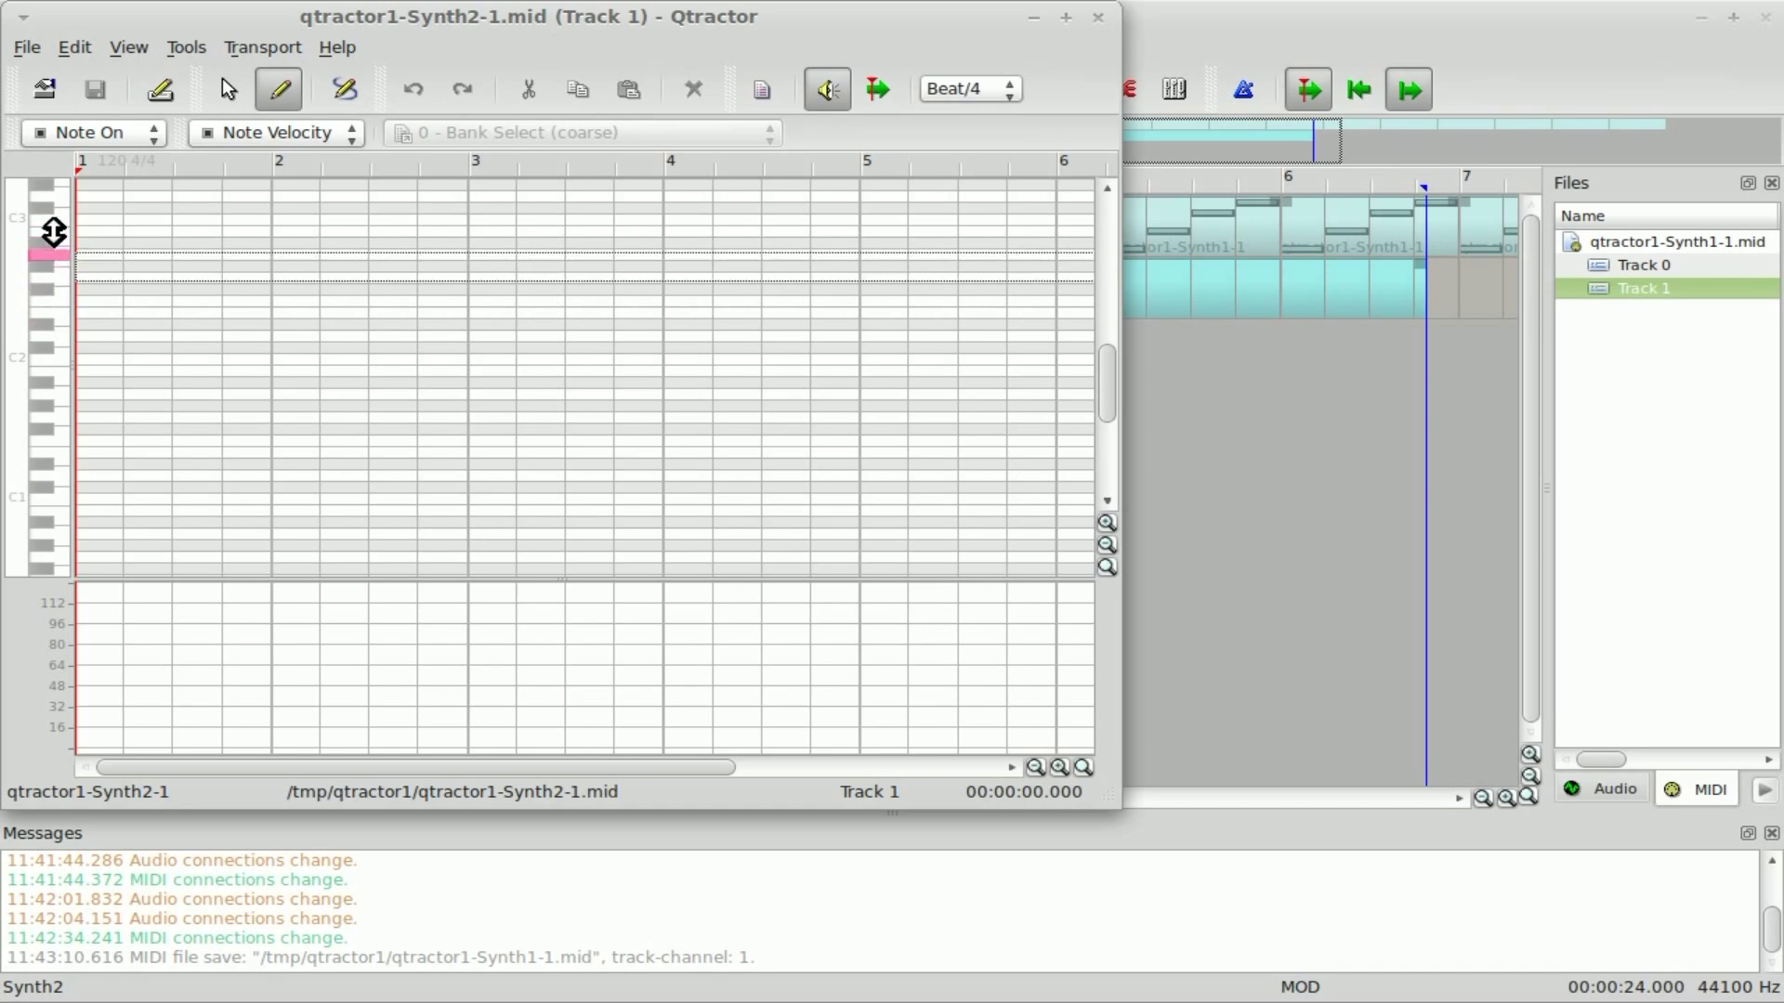
left_click_drag(295, 30, 843, 46)
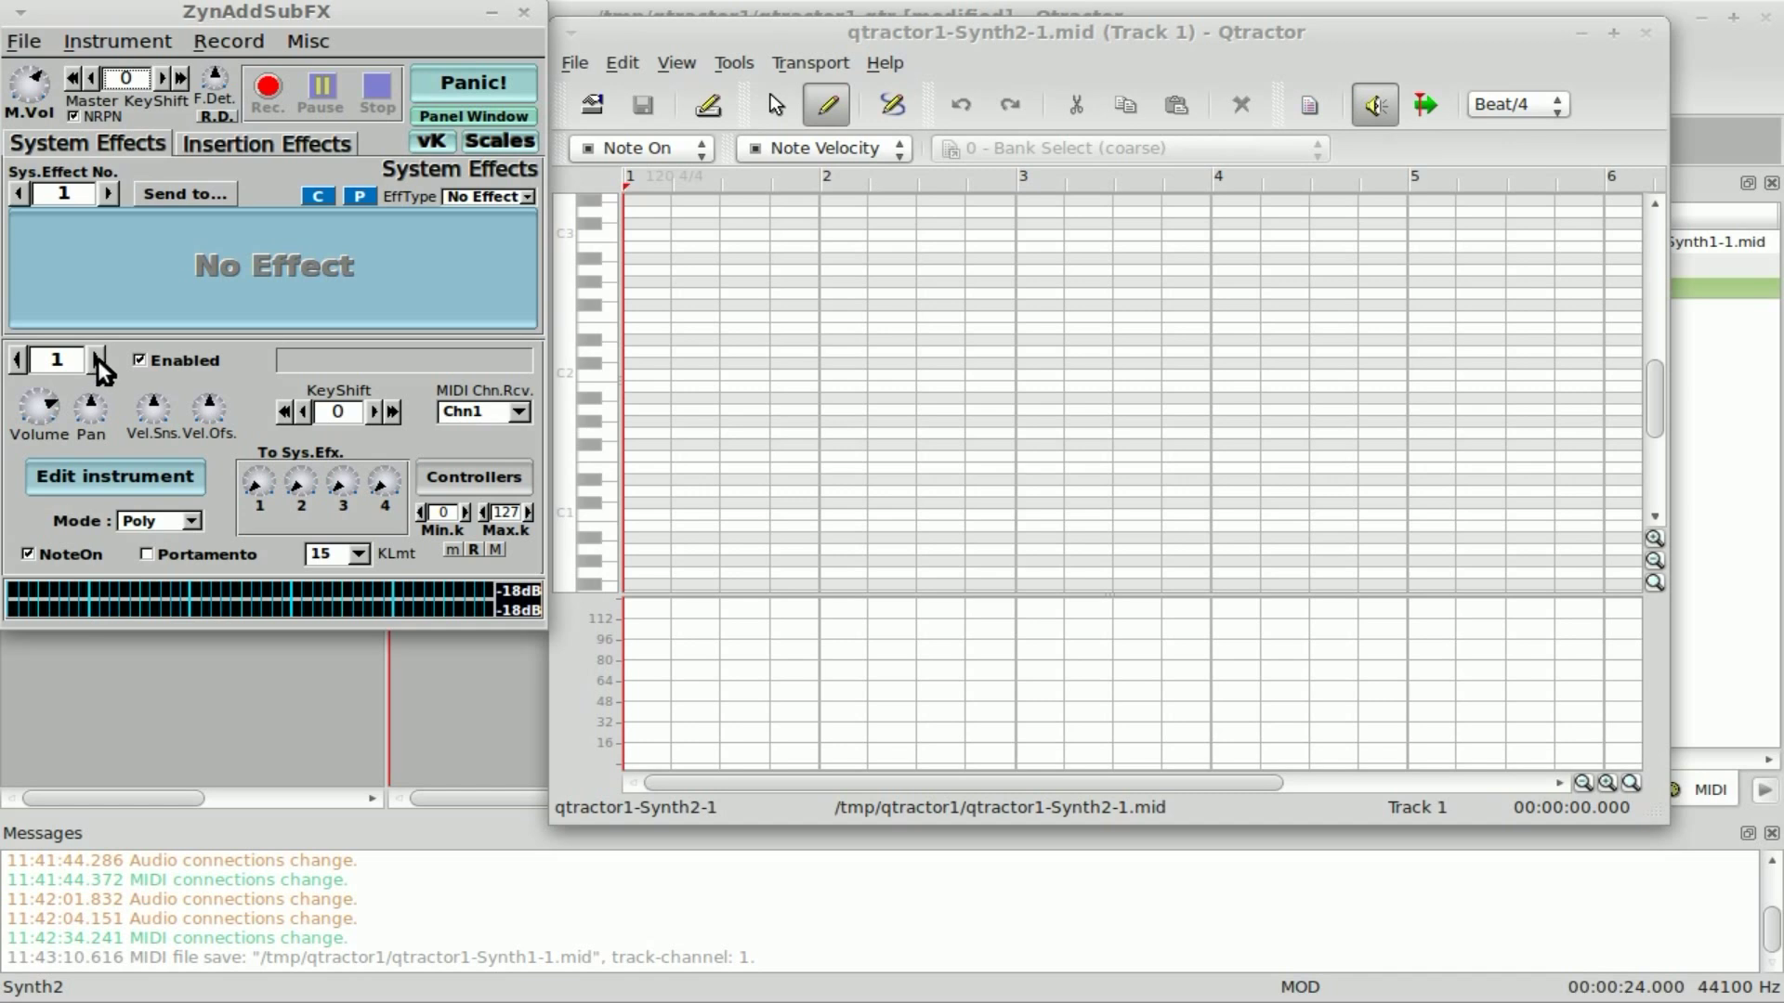
In ZynAddSubFX, enable part 2 and load the Soft Ahh instrument from the William_Godfrey_Collection bank
left_click(98, 362)
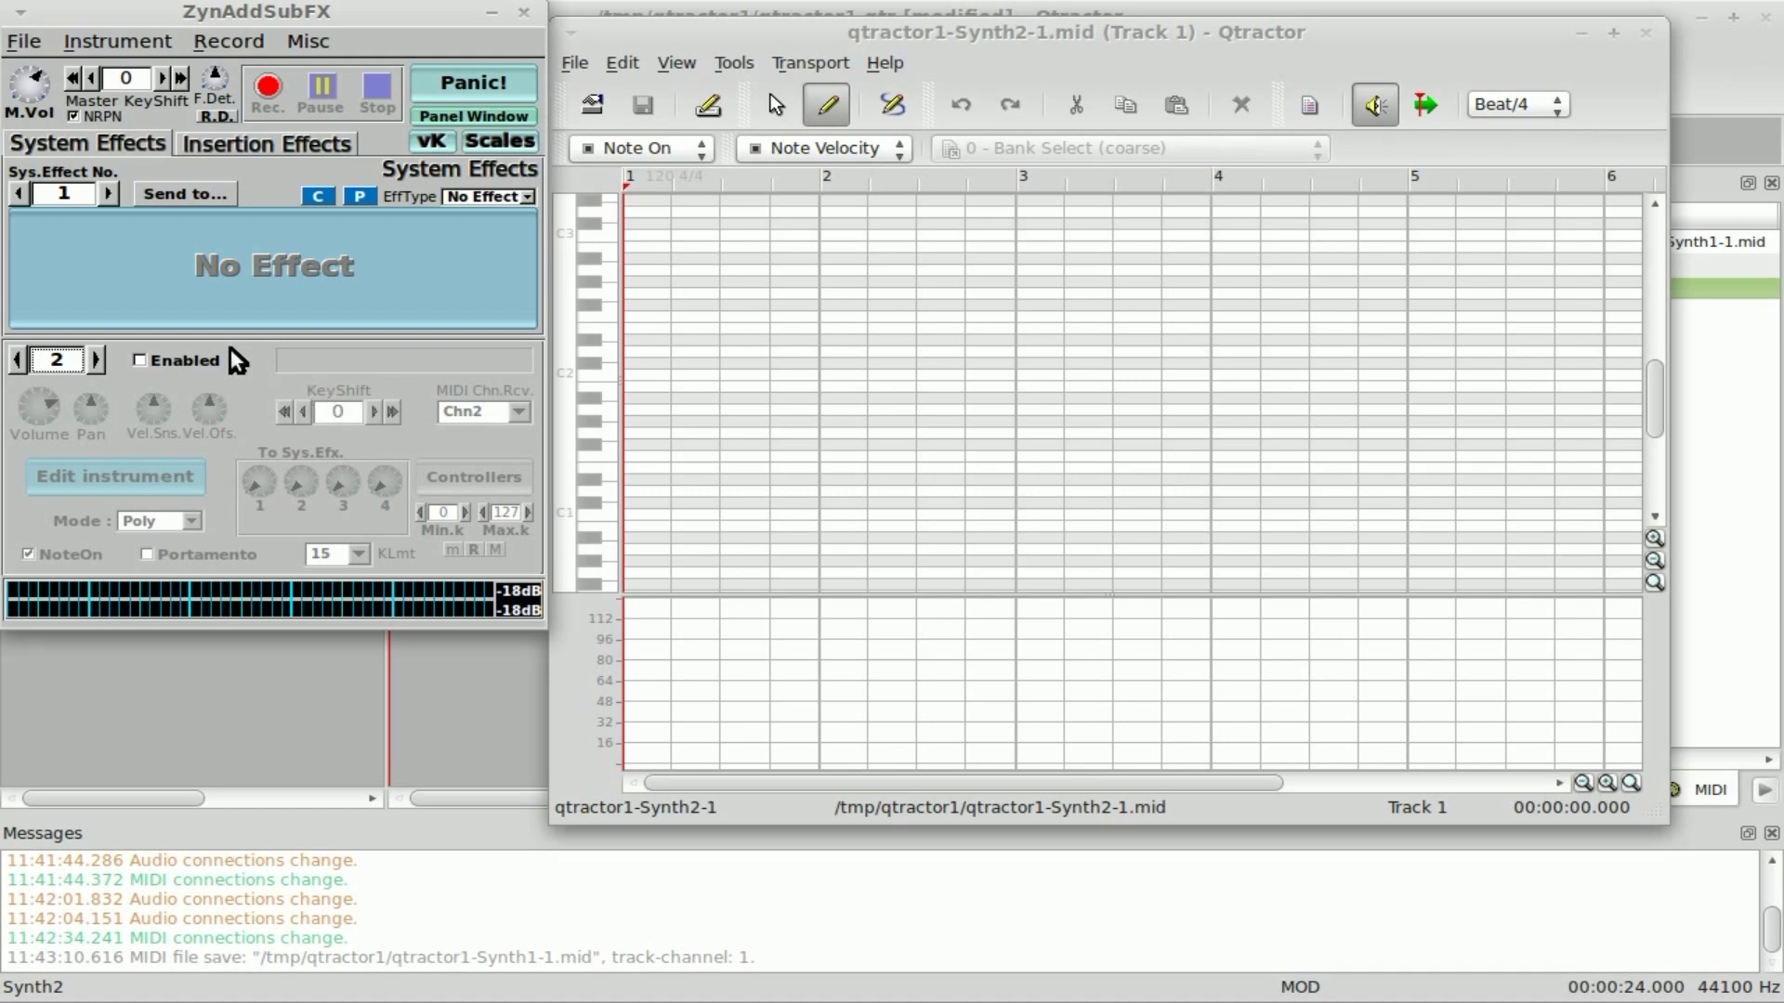
left_click(147, 363)
left_click(119, 41)
left_click(122, 150)
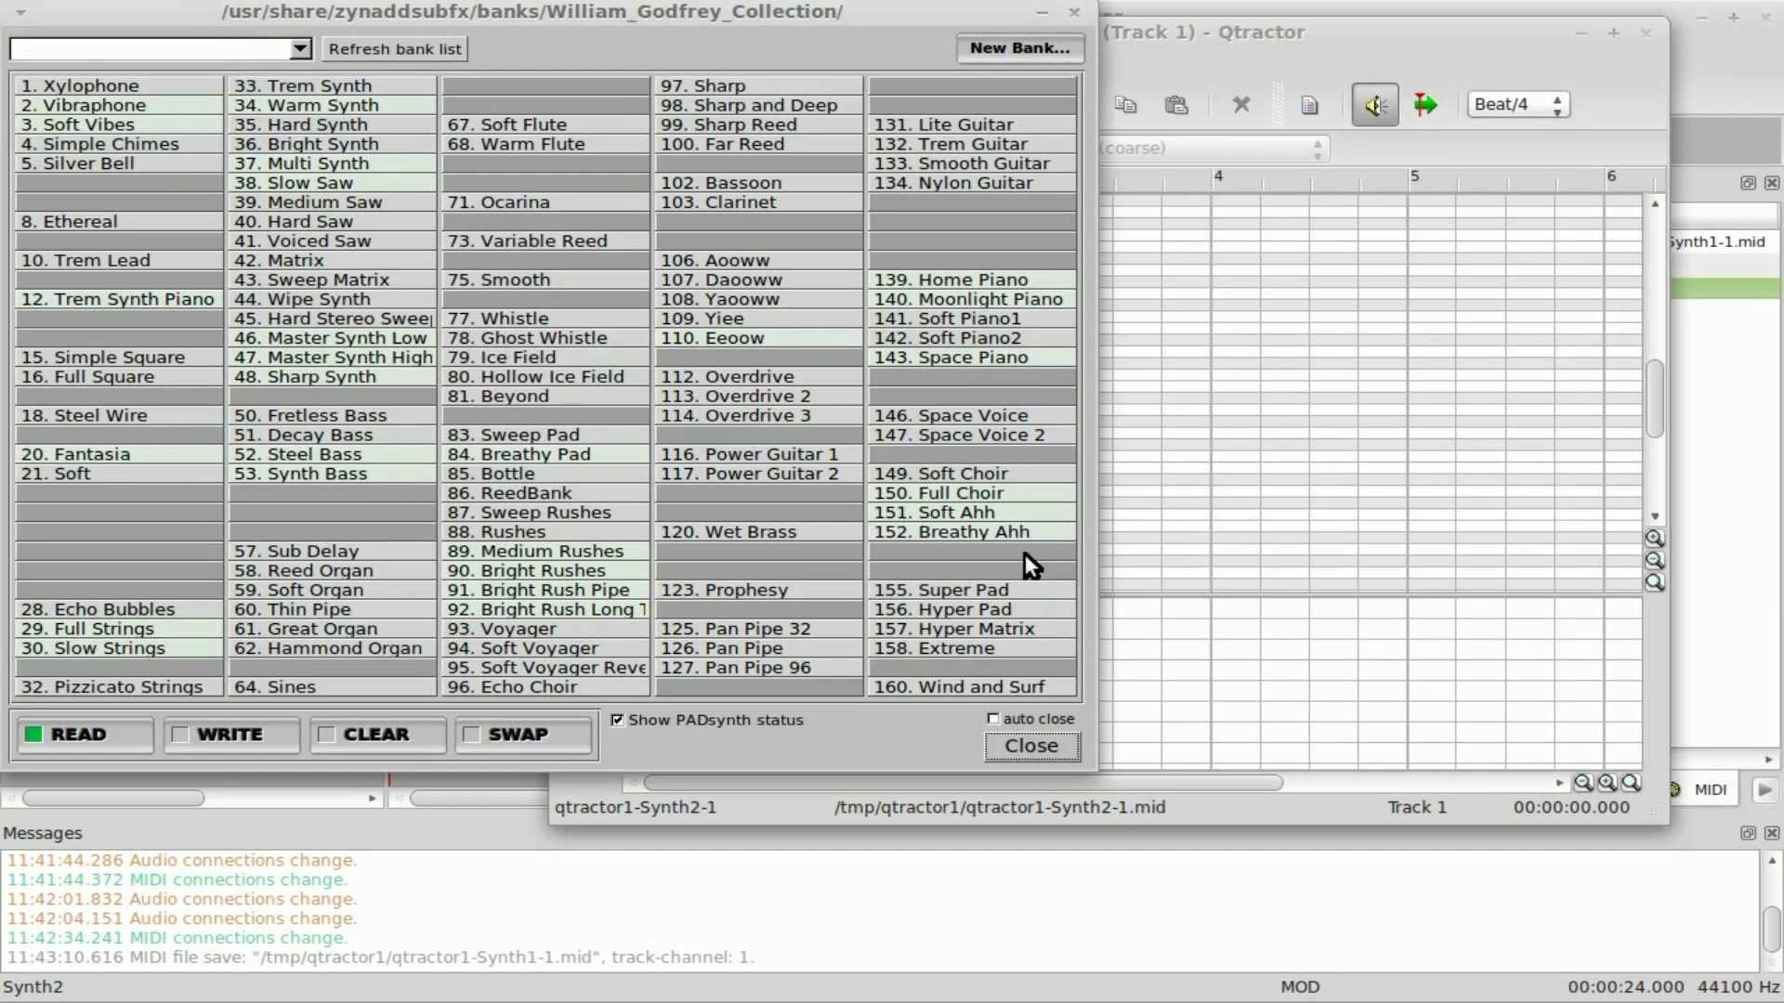
left_click(970, 511)
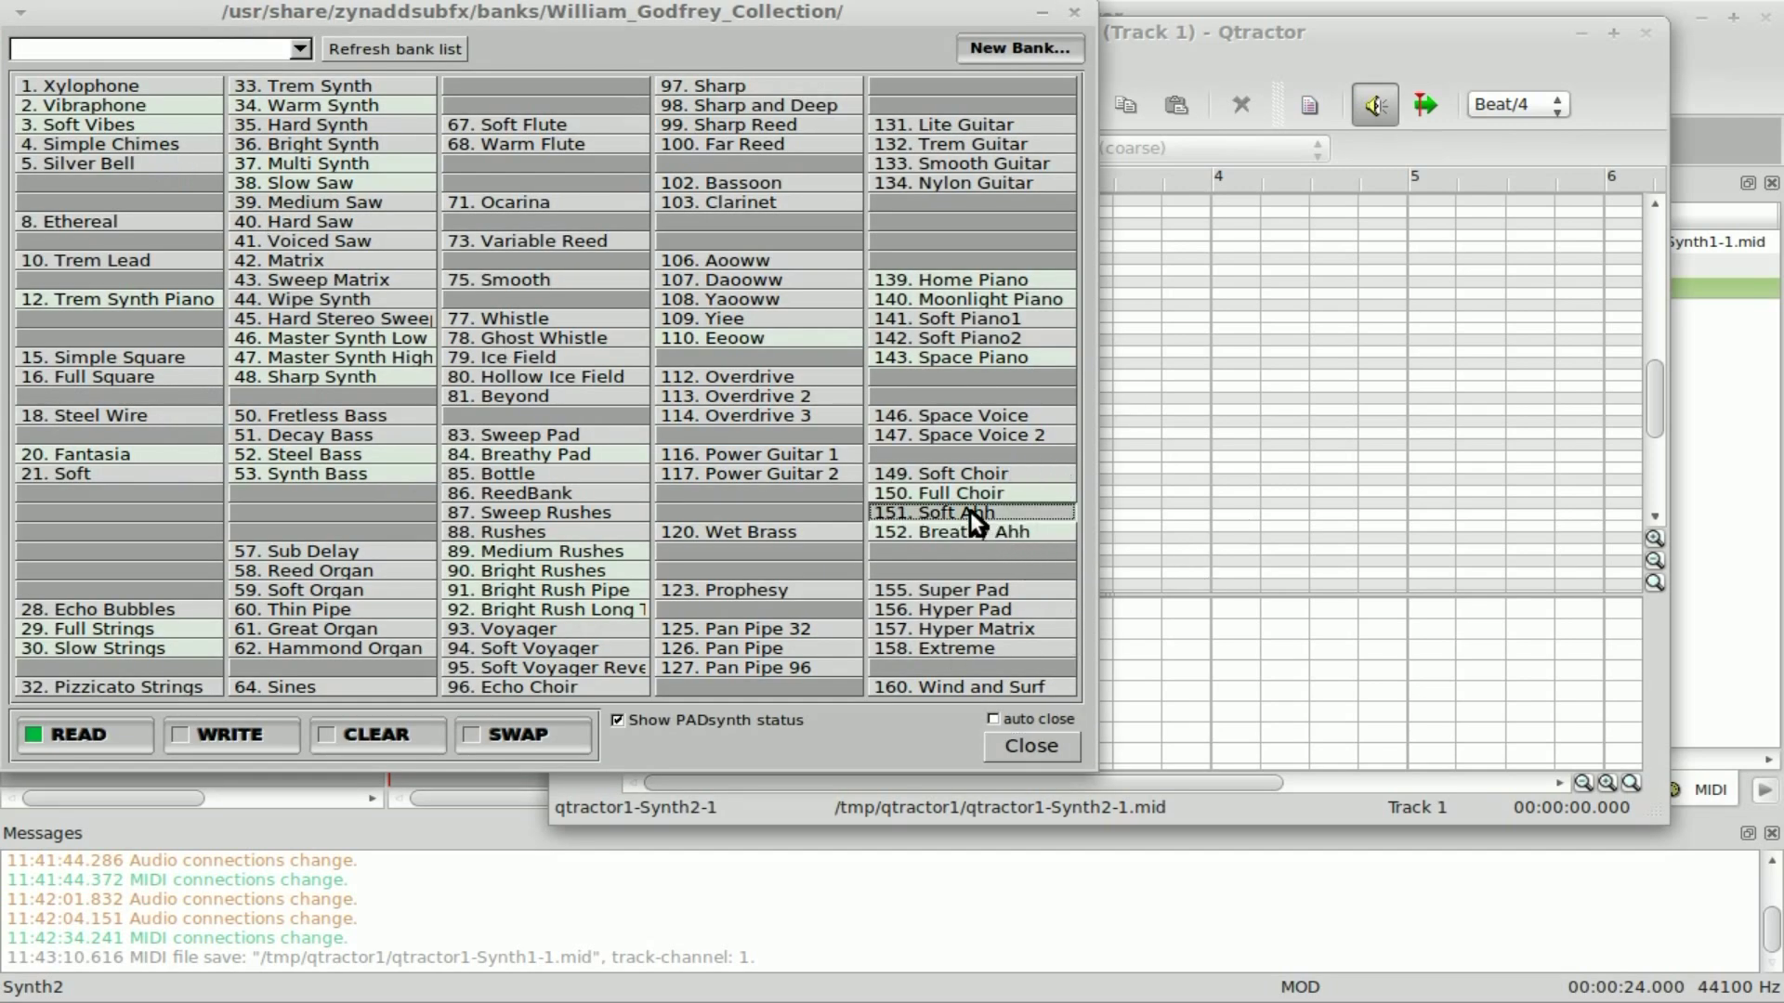
In the Synth2 clip, draw four consecutive one-bar notes C2, F2, C3 and A2 across bars 1 to 4
left_click(1295, 47)
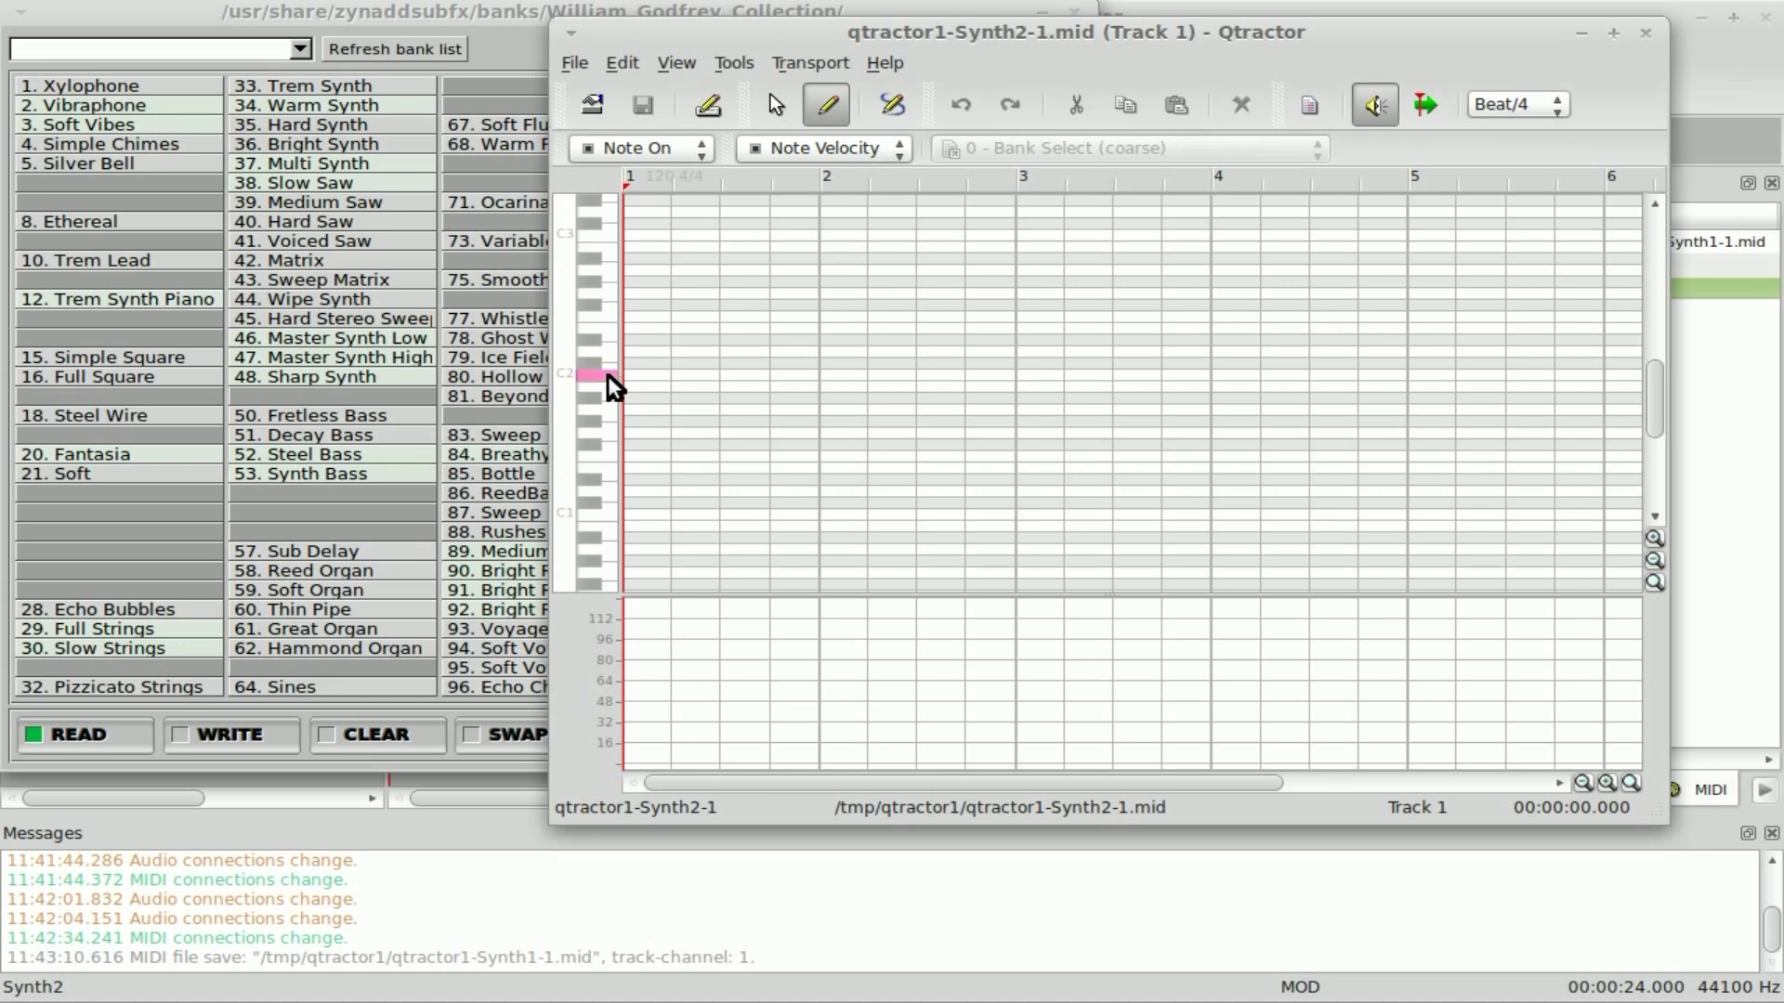
left_click_drag(624, 375, 822, 372)
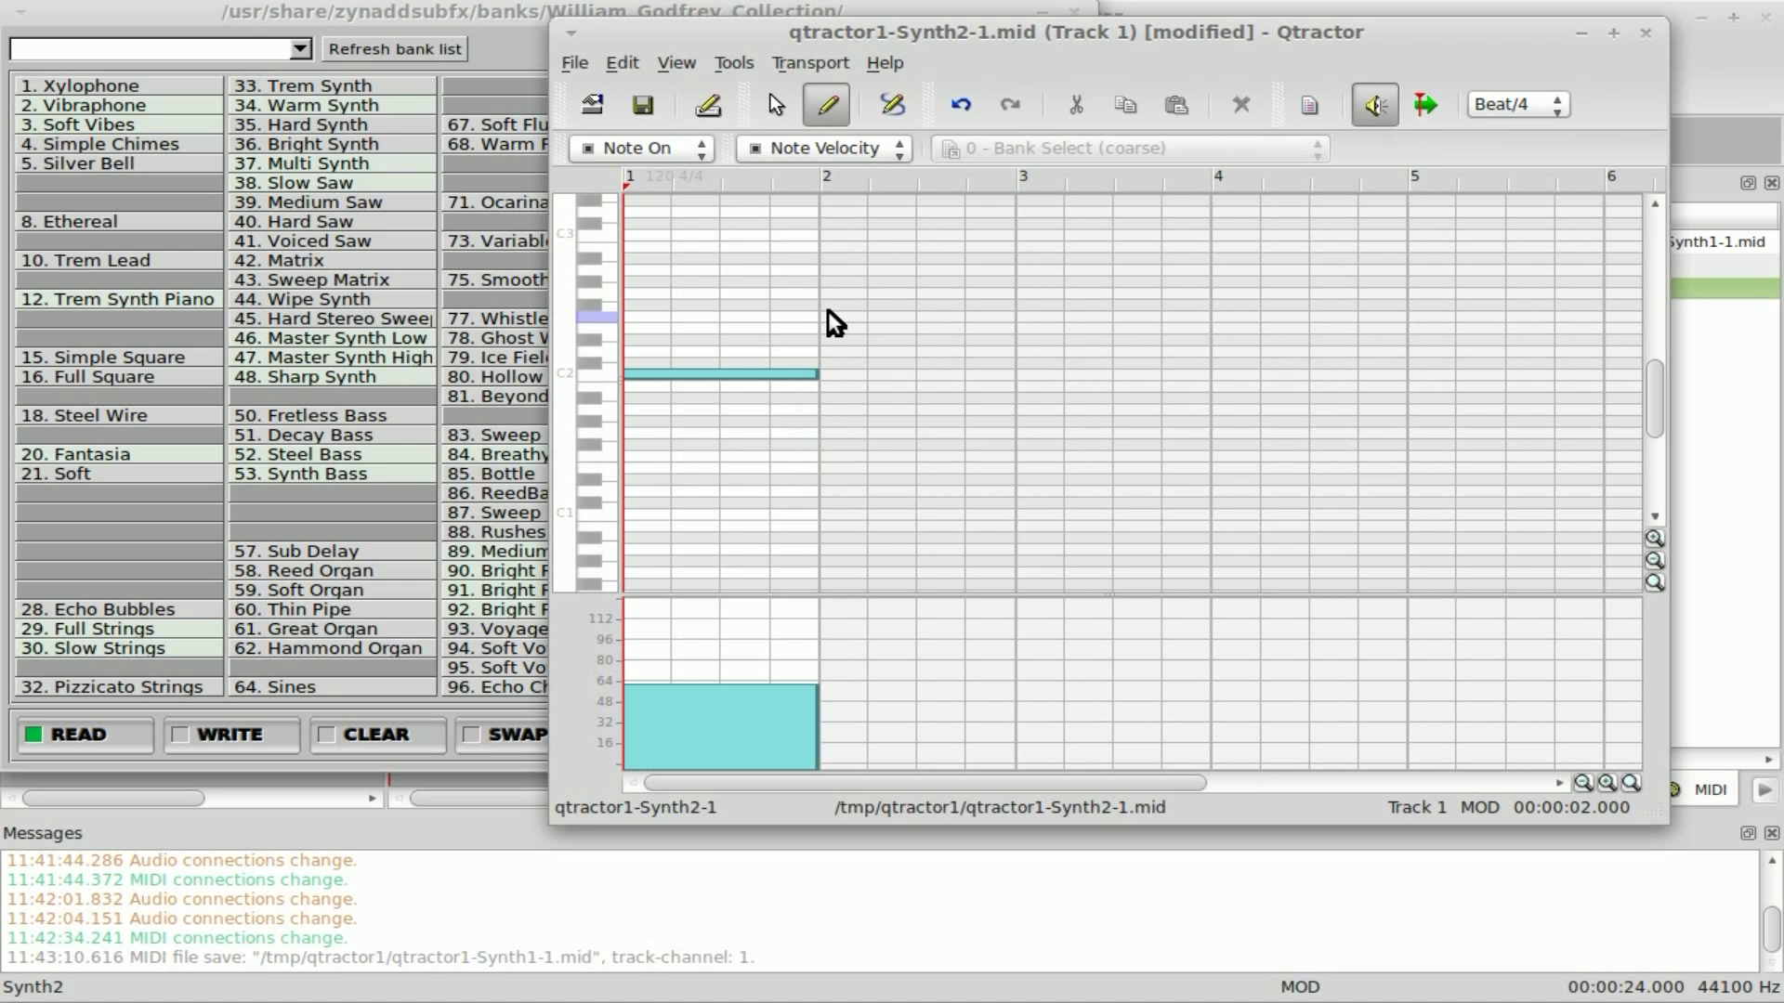
left_click_drag(823, 316, 1018, 312)
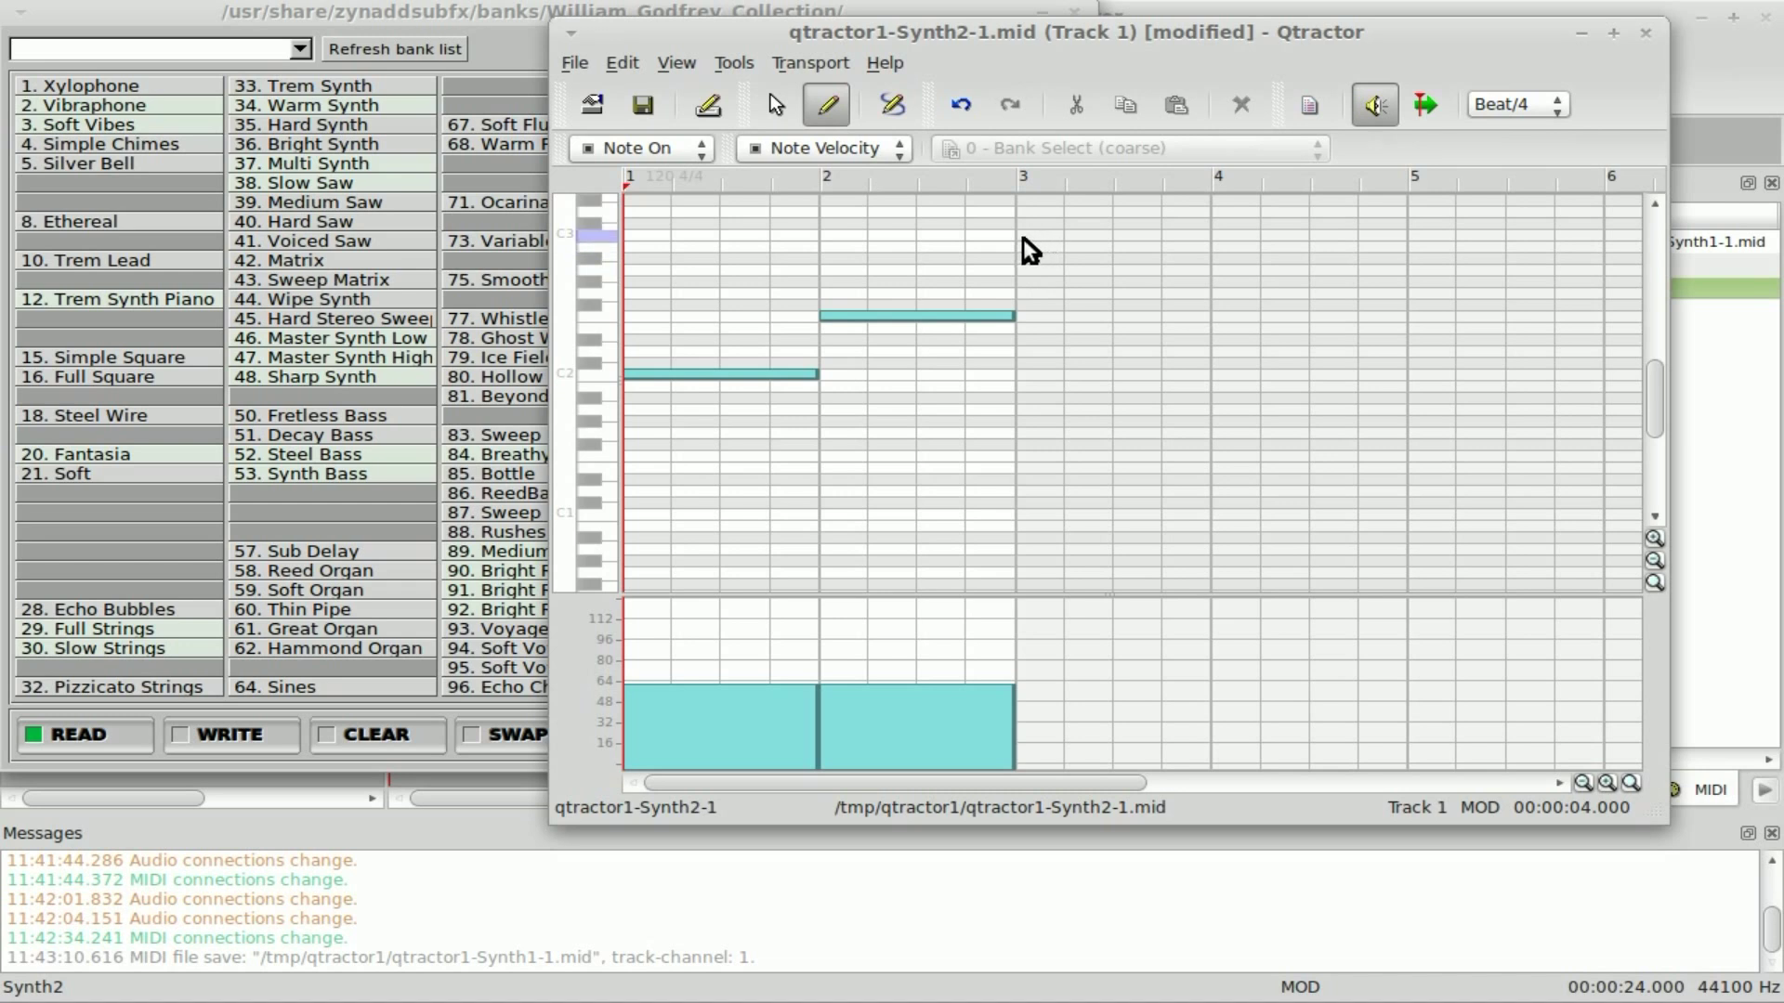
mouse_move(1019, 234)
left_mouse_down()
mouse_move(1204, 236)
mouse_move(1224, 270)
mouse_move(1405, 269)
left_mouse_up()
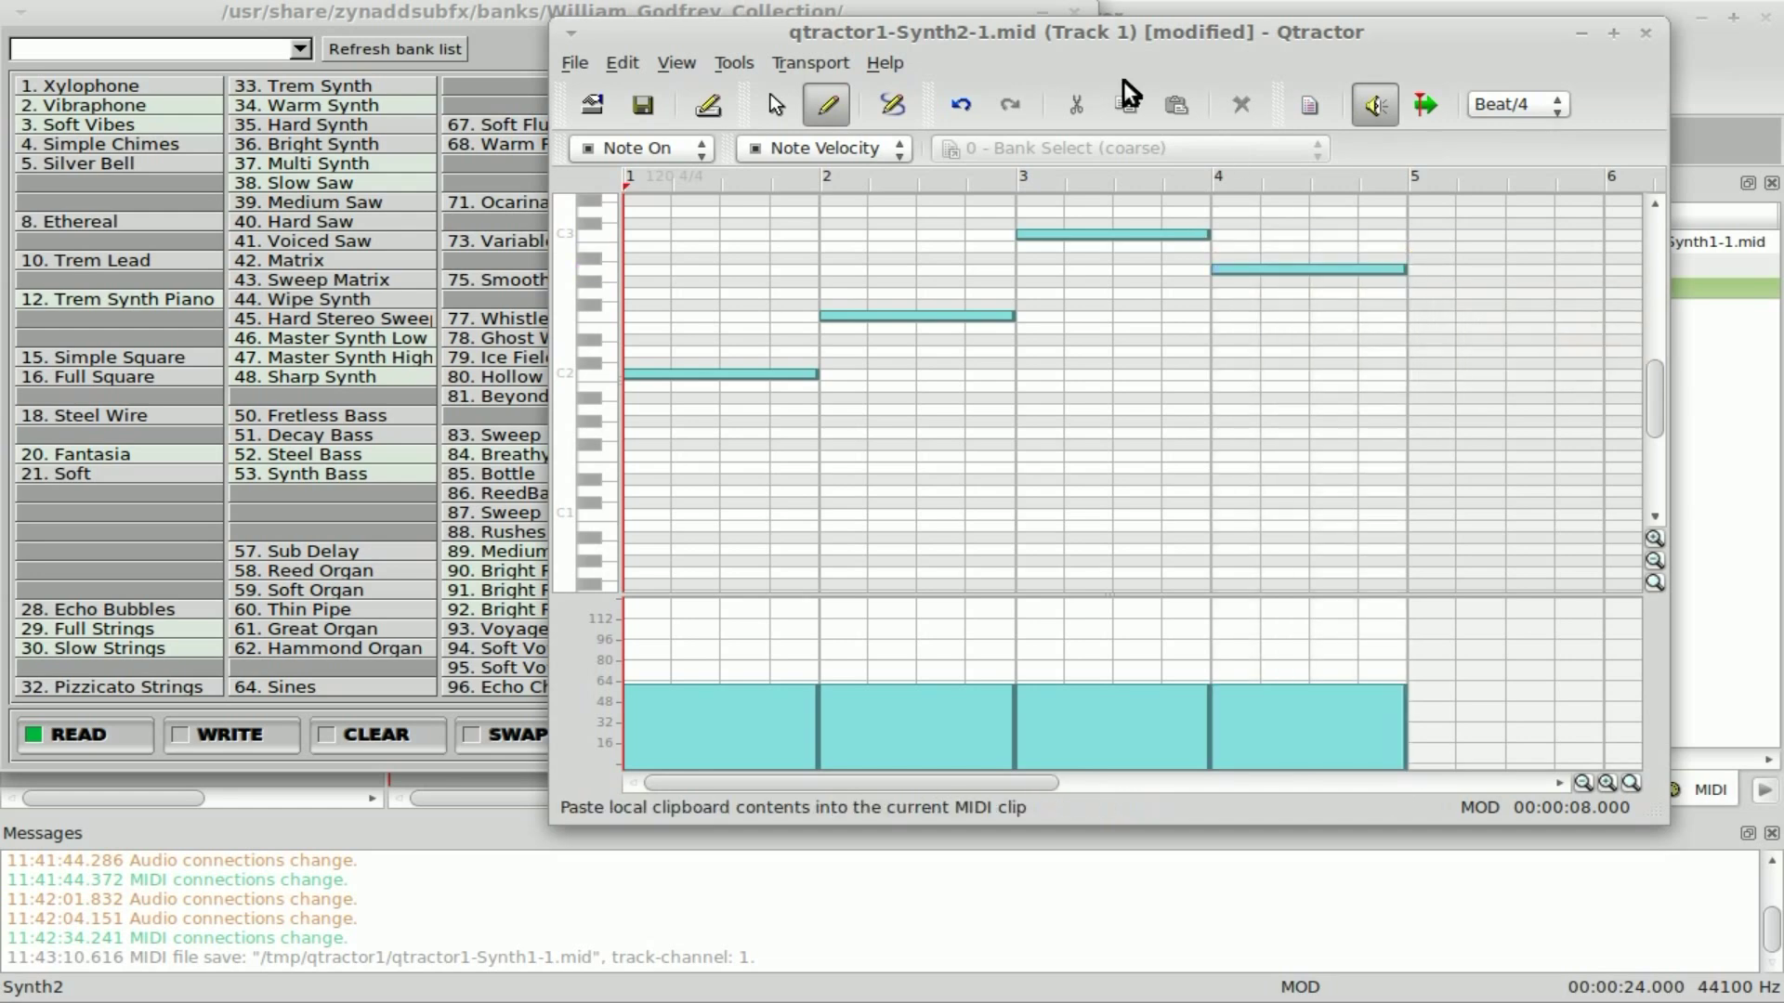
Return to the main Qtractor window and play Synth1 and Synth2 together through the first four bars
left_click(1232, 8)
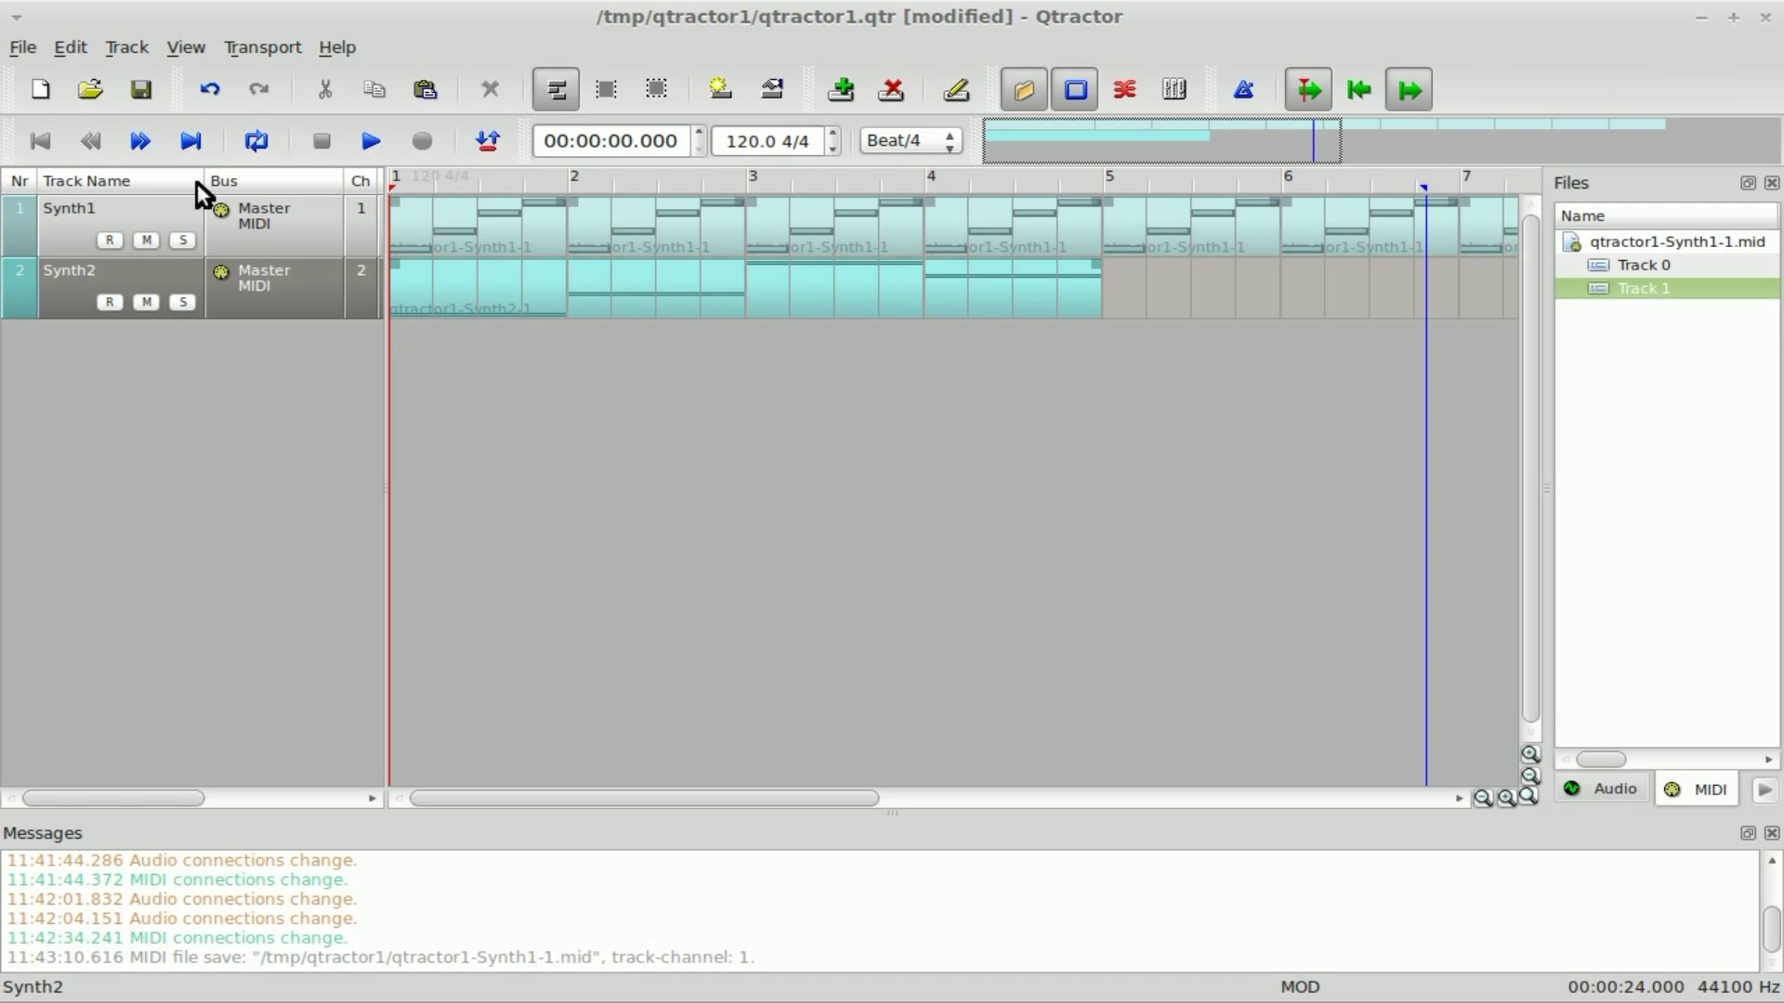
left_click(369, 149)
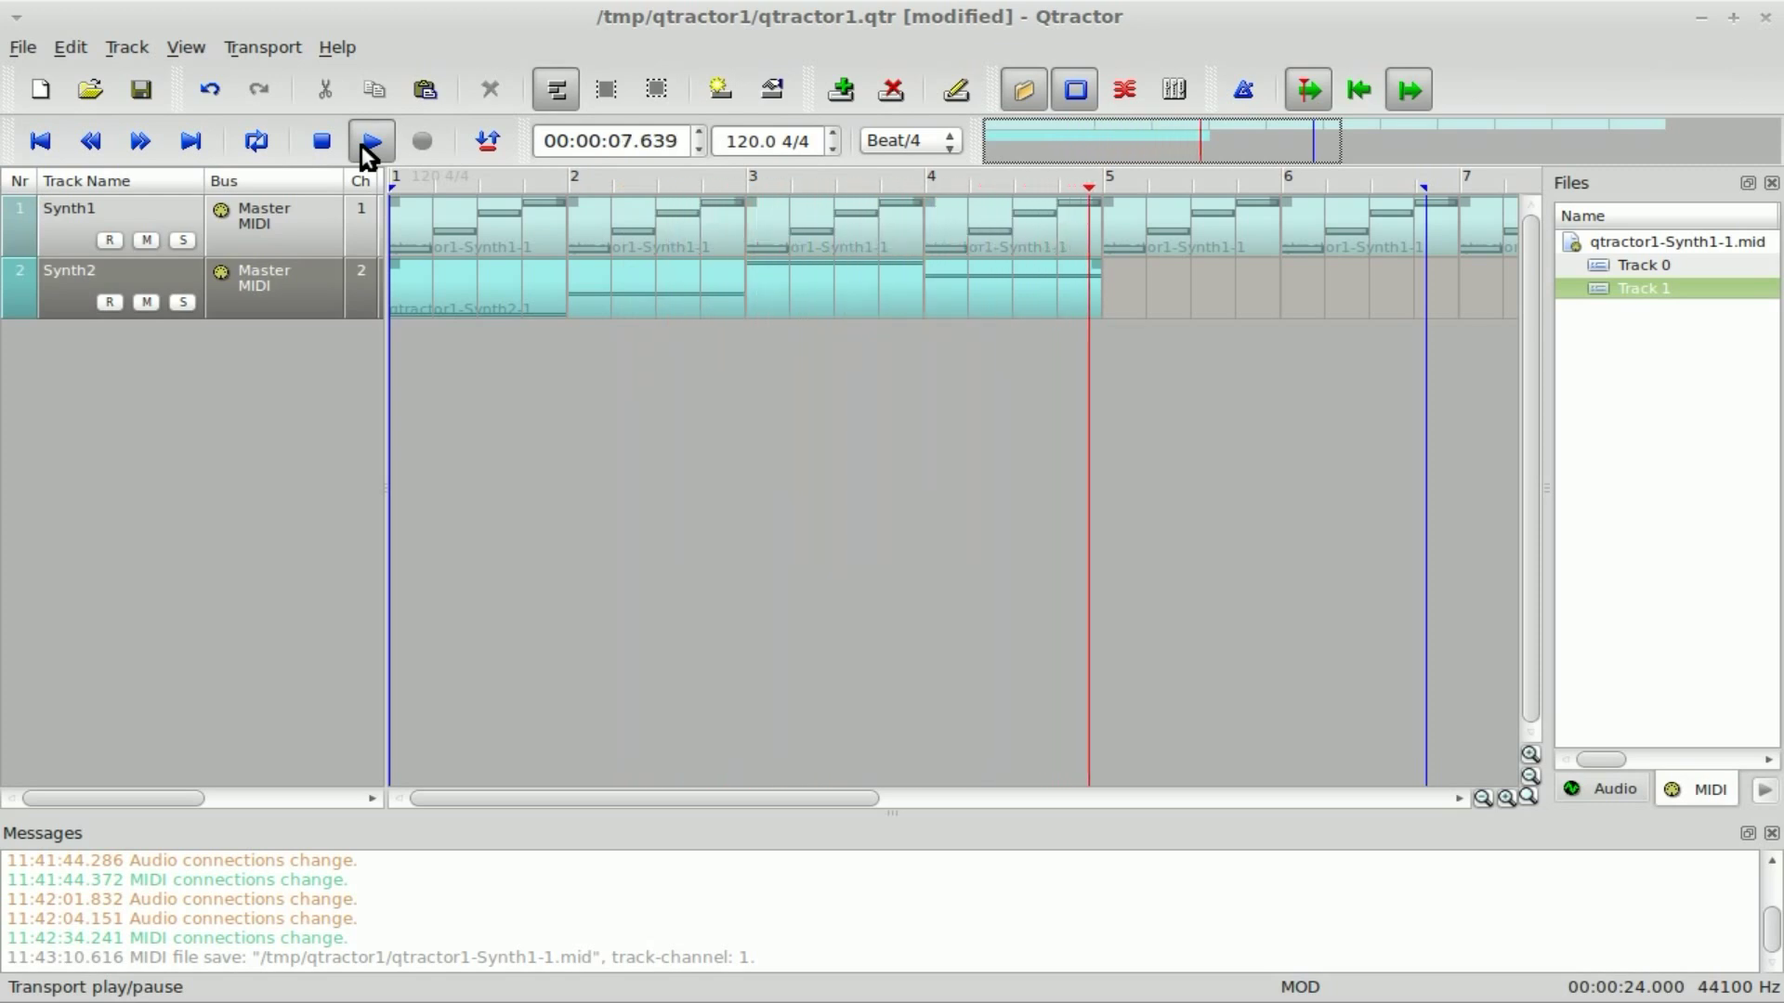
left_click(369, 147)
Copy the four-bar Synth2 clip and paste it end to end at bars 5 and 9
left_click(695, 300)
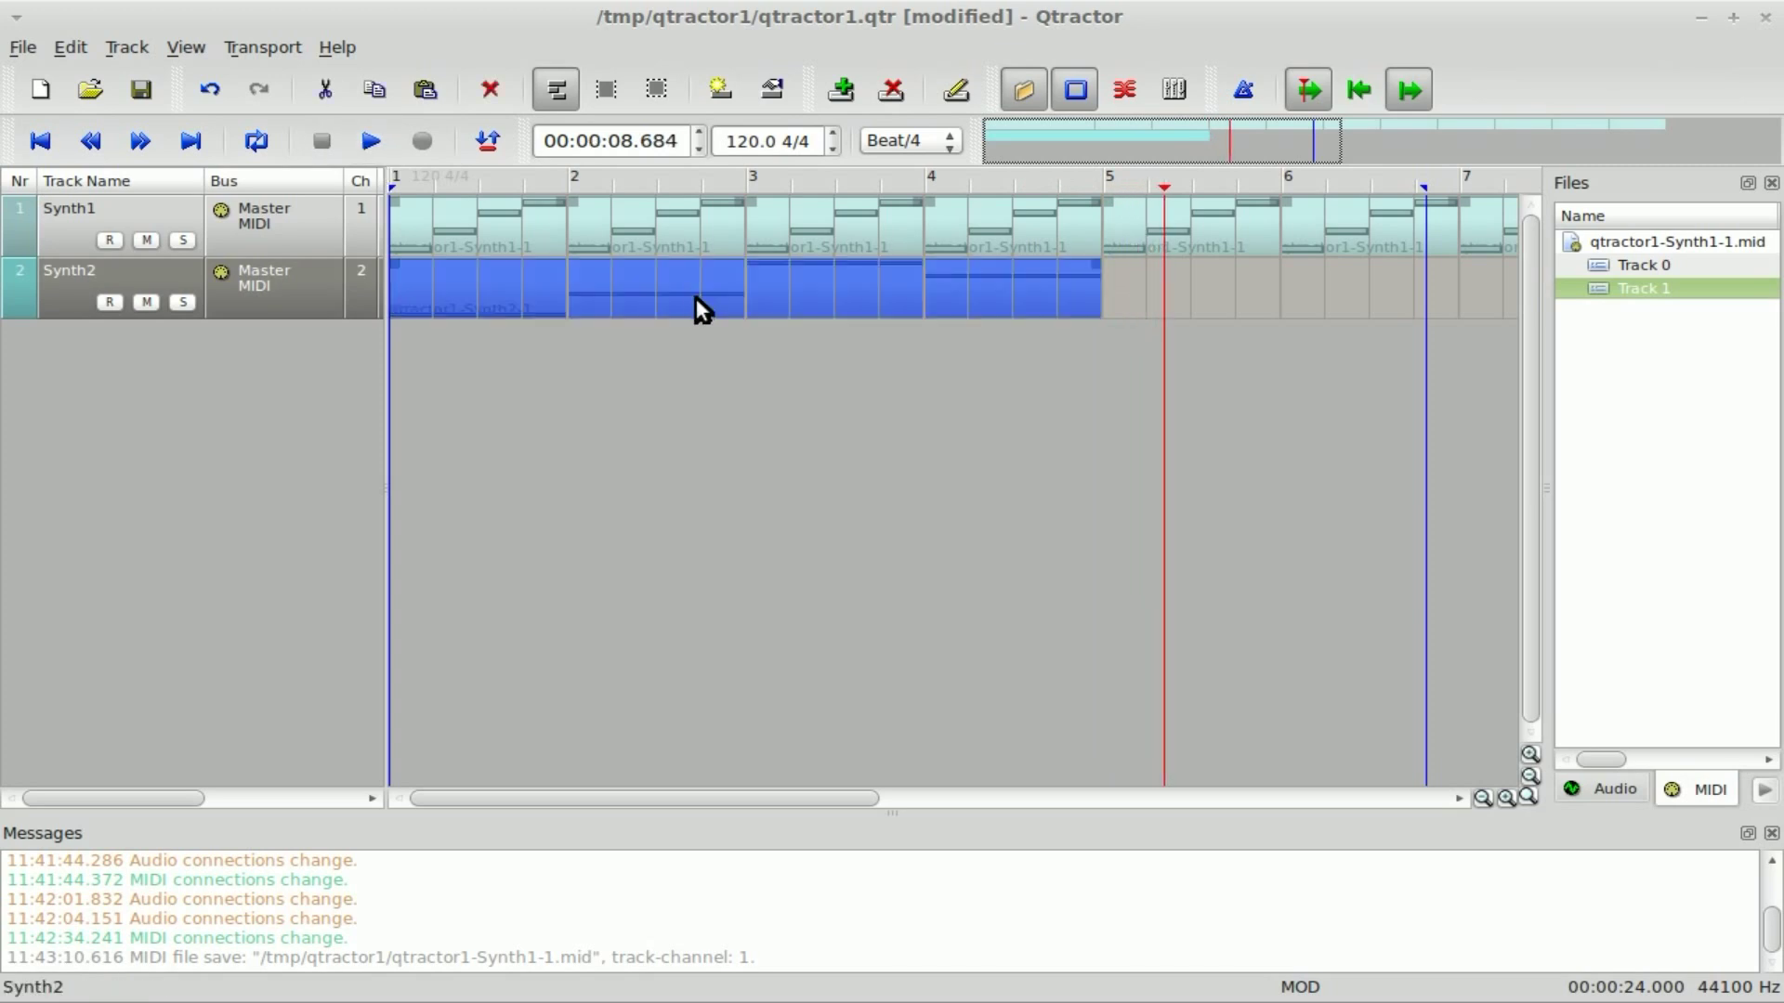
double_click(695, 298)
left_click(1310, 485)
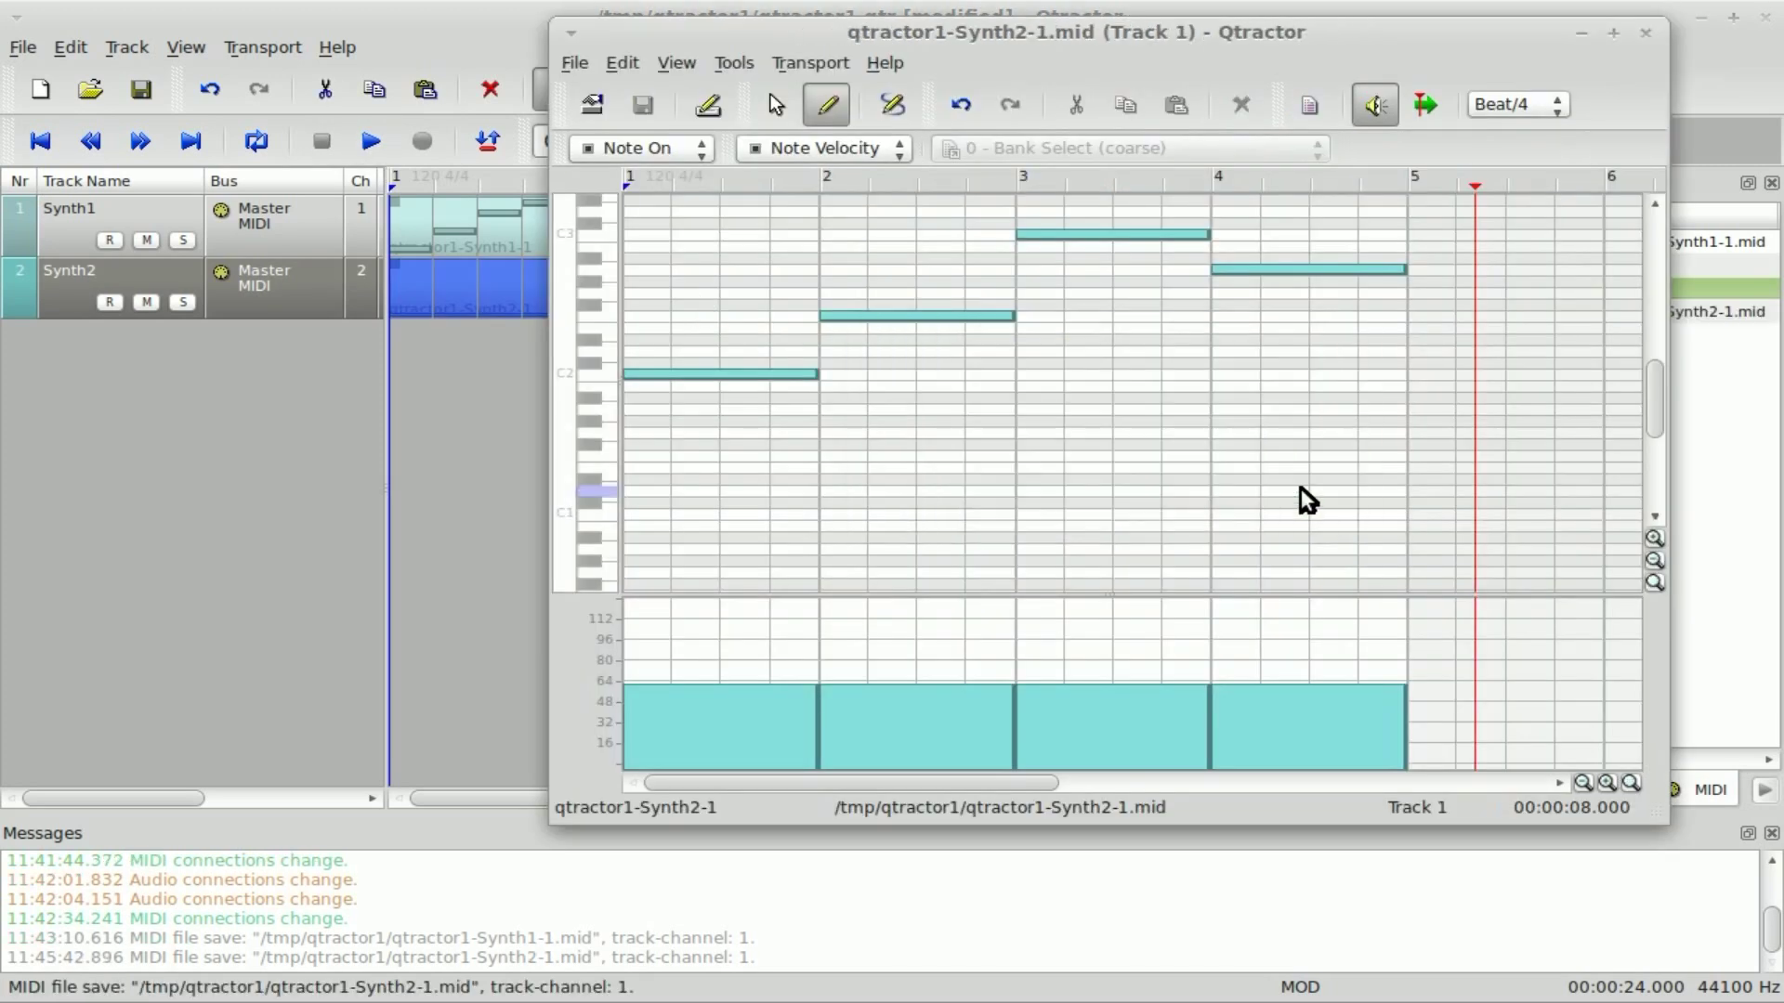
left_click(534, 35)
key("ctrl+c")
key("ctrl+v")
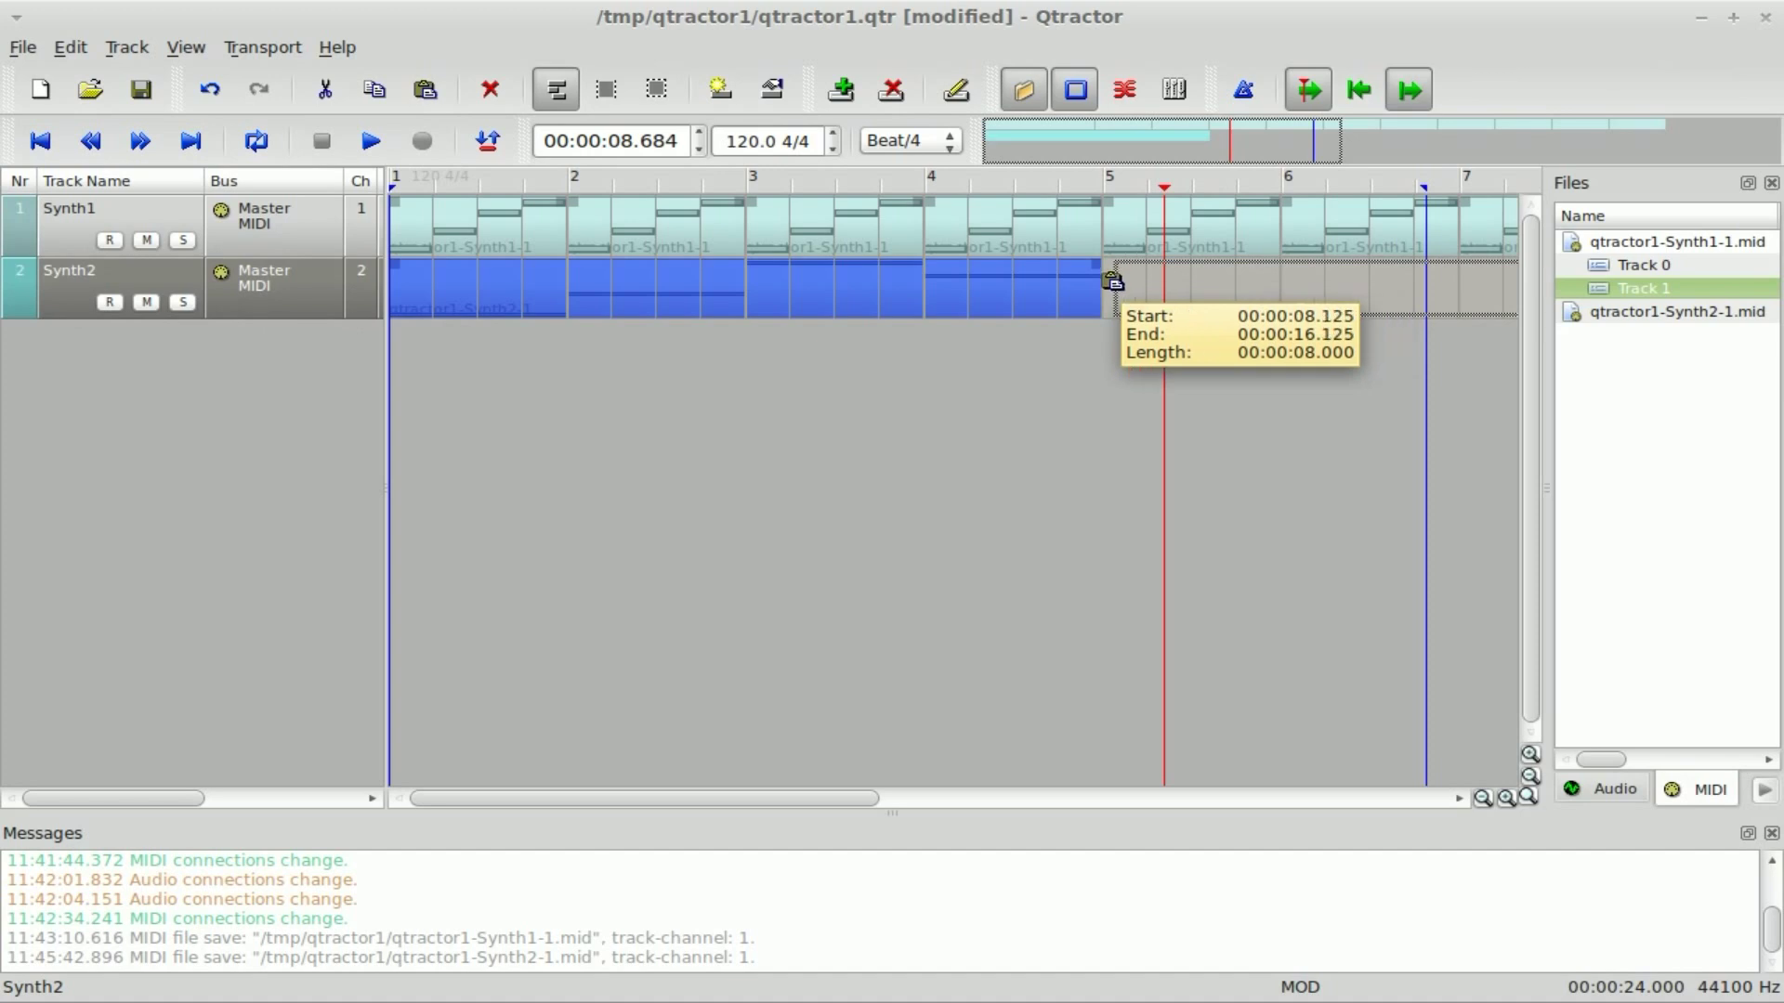
left_click(1103, 283)
left_click_drag(879, 797, 1306, 786)
key("ctrl+v")
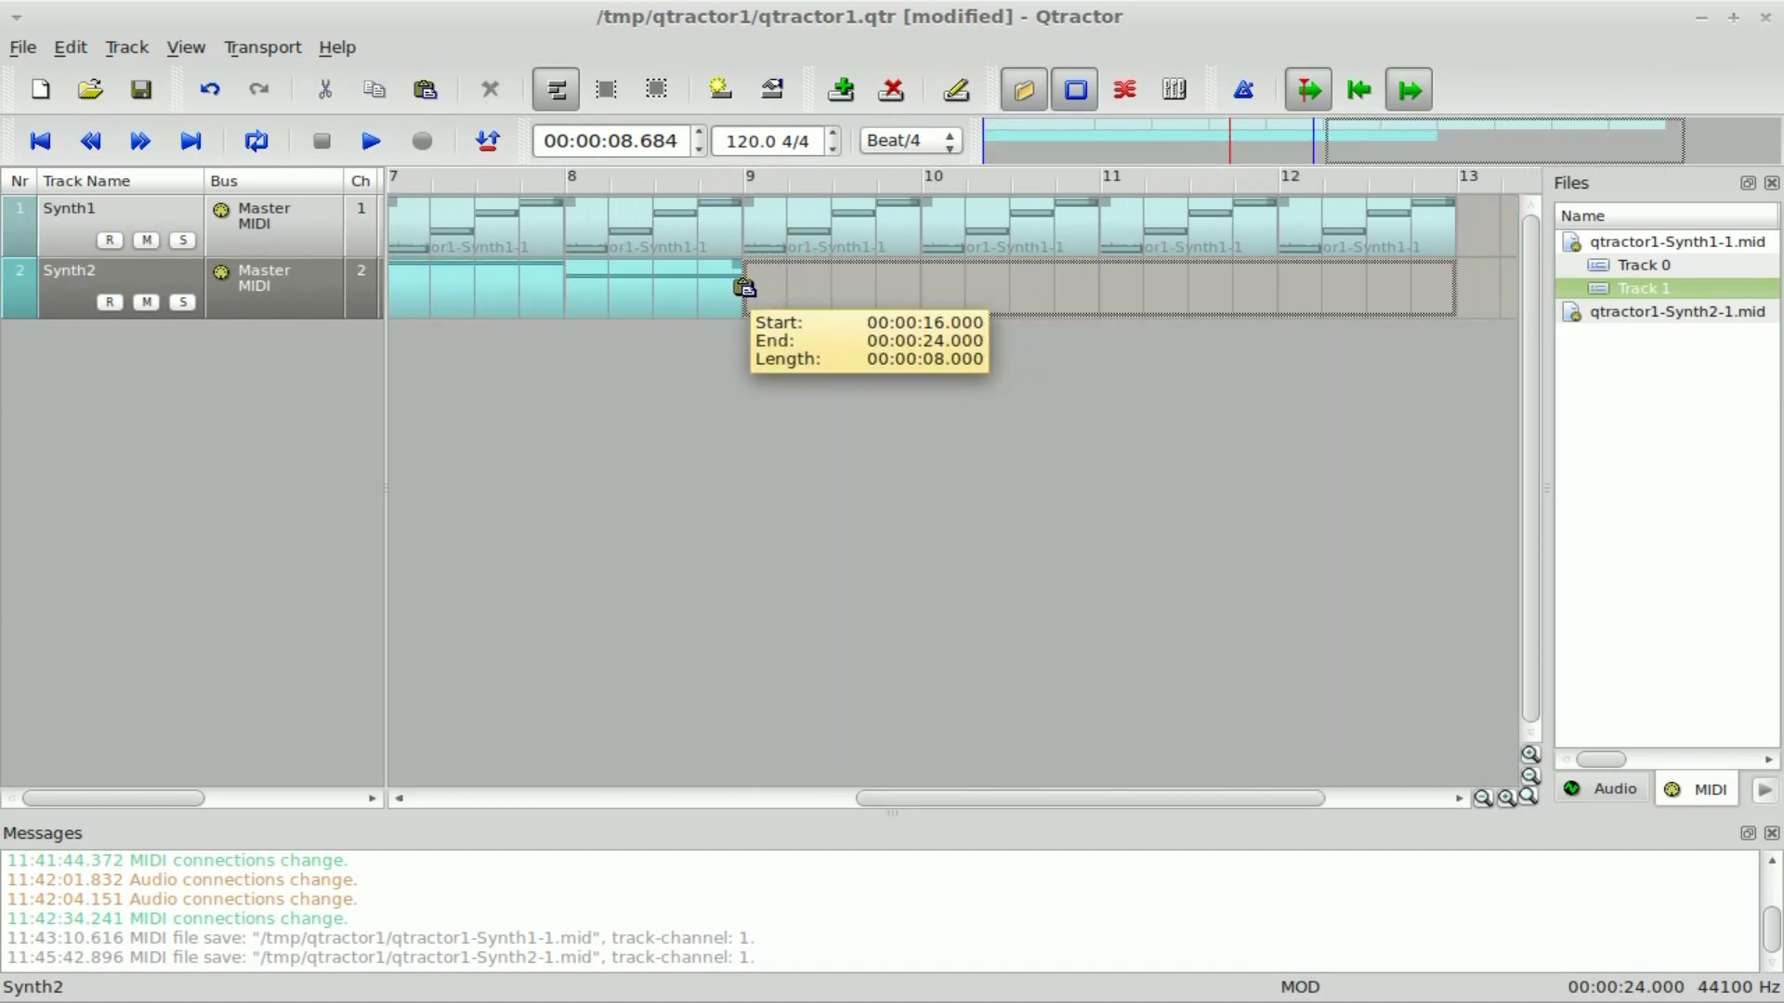
left_click(748, 288)
Play both tracks from the session start for a few bars and stop
left_click(40, 141)
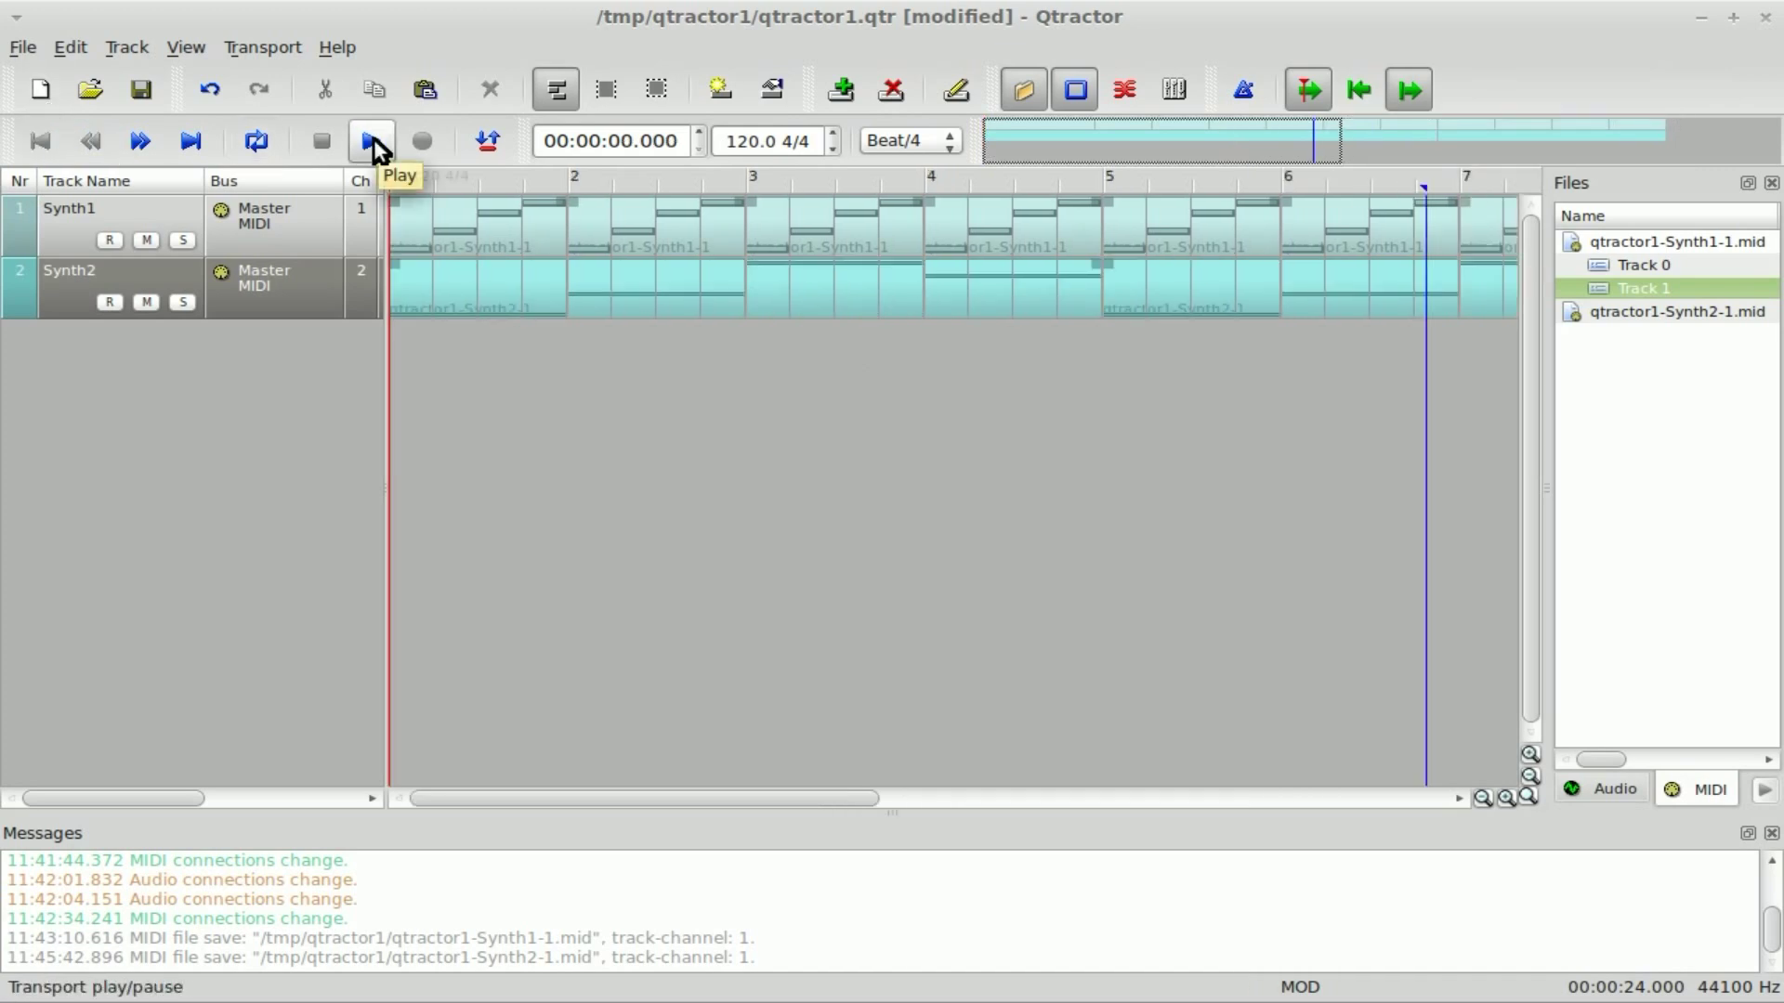
left_click(371, 142)
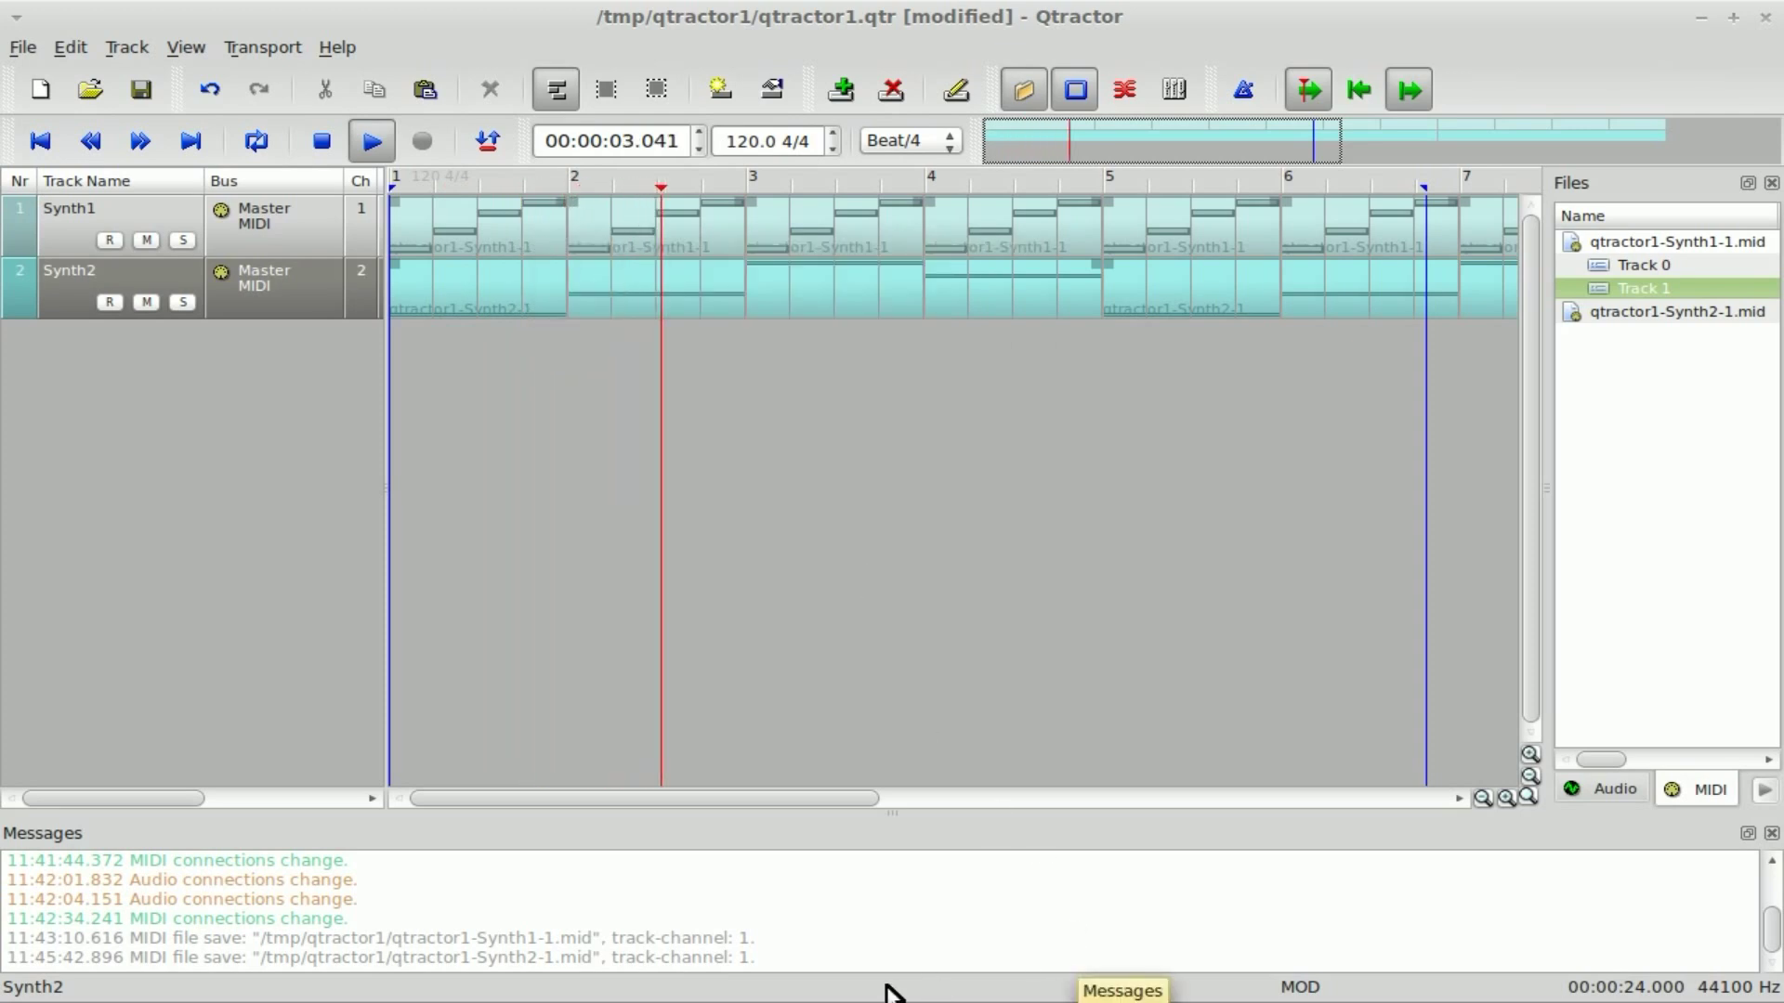
left_click(321, 141)
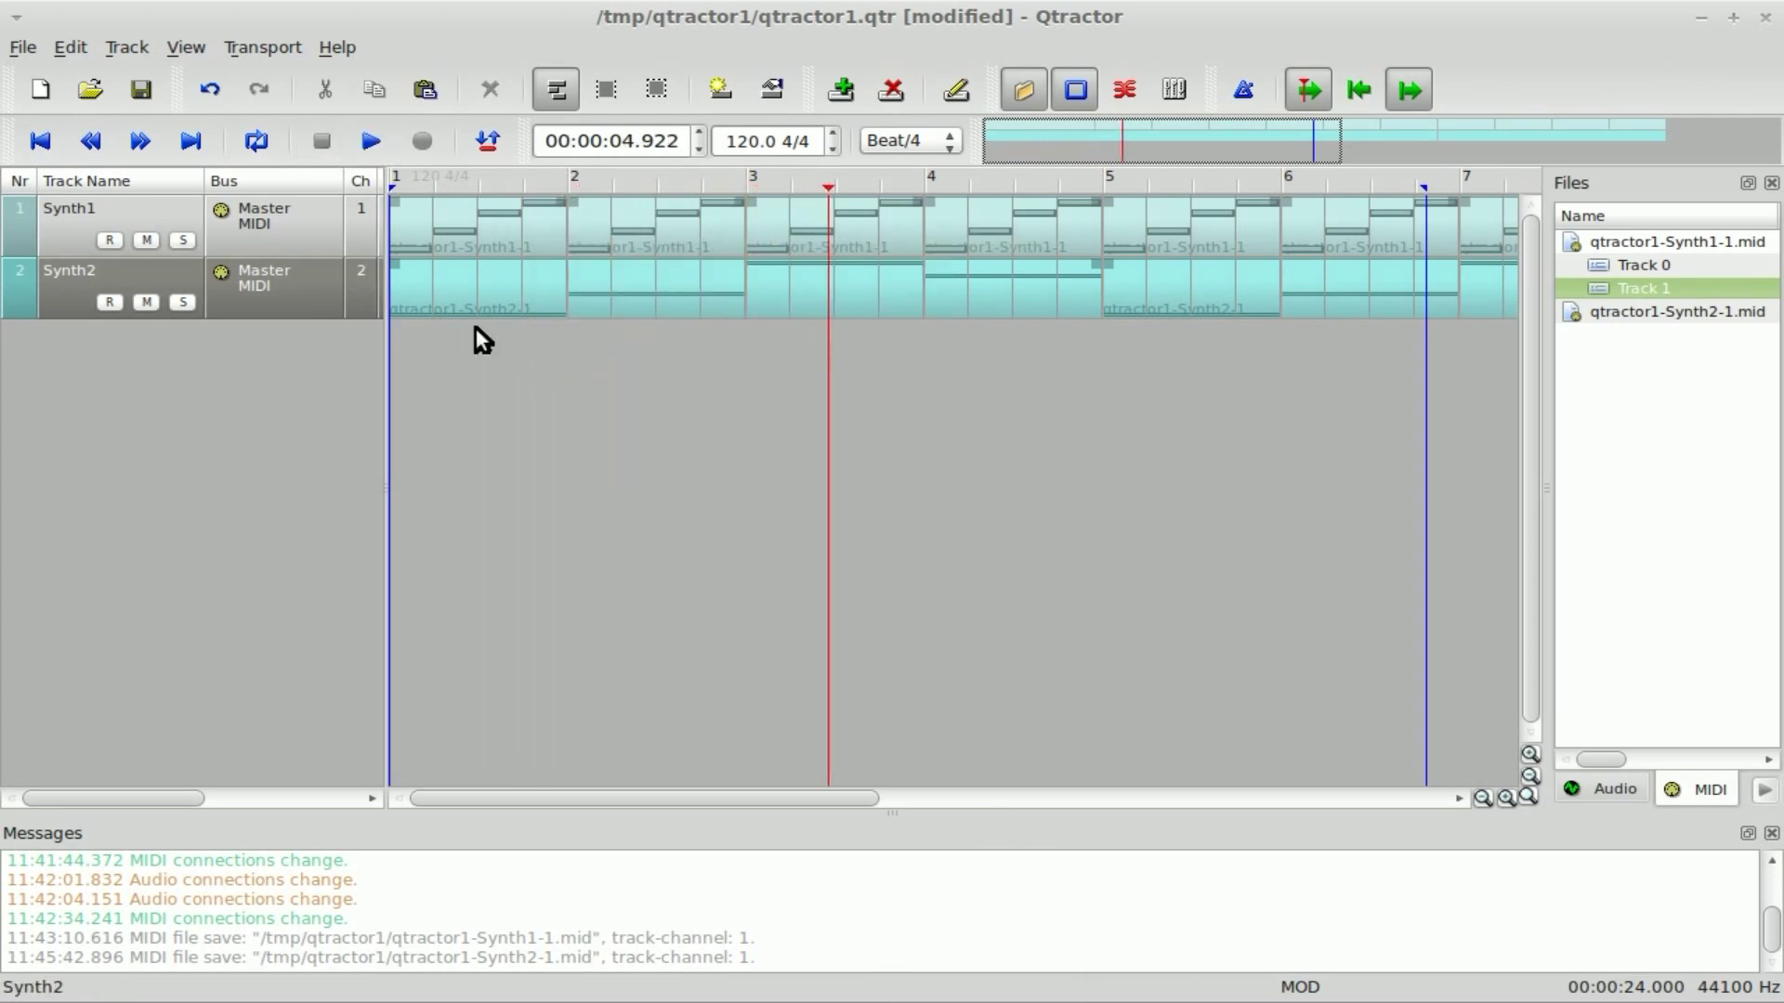
Switch to ZynAddSubFX, open its part mixer panel and browse the instrument bank for part 1
key("alt+Tab")
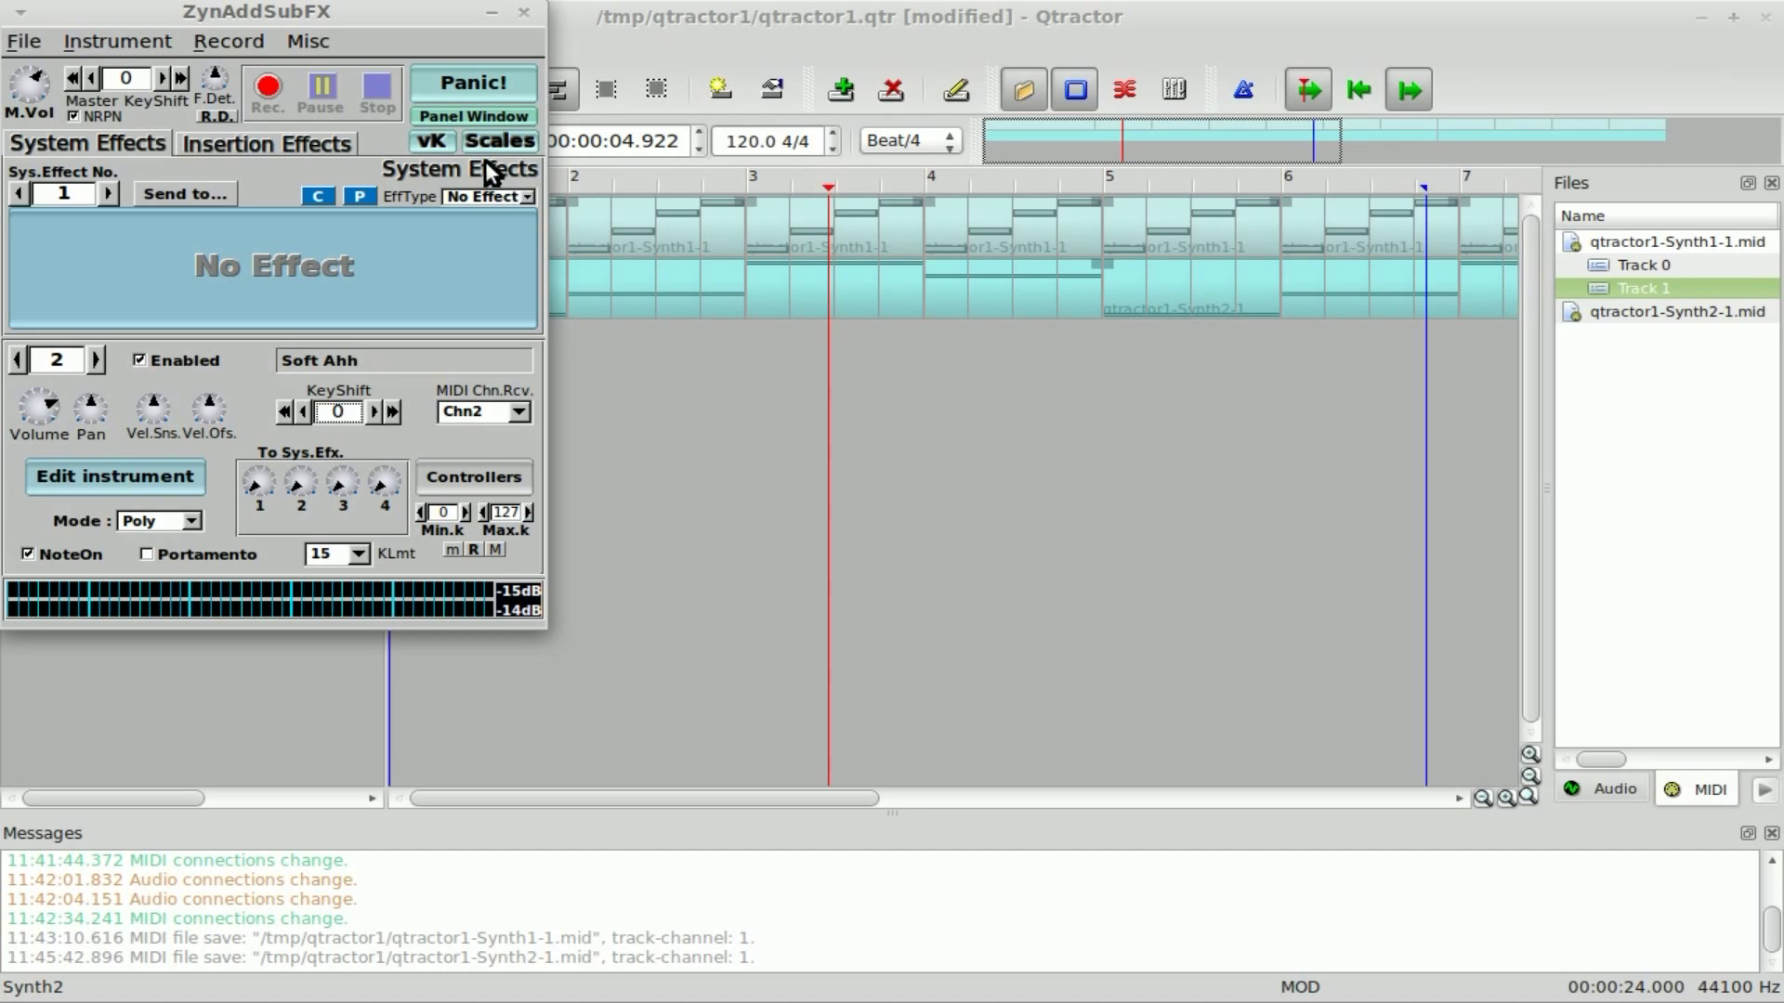
left_click(444, 117)
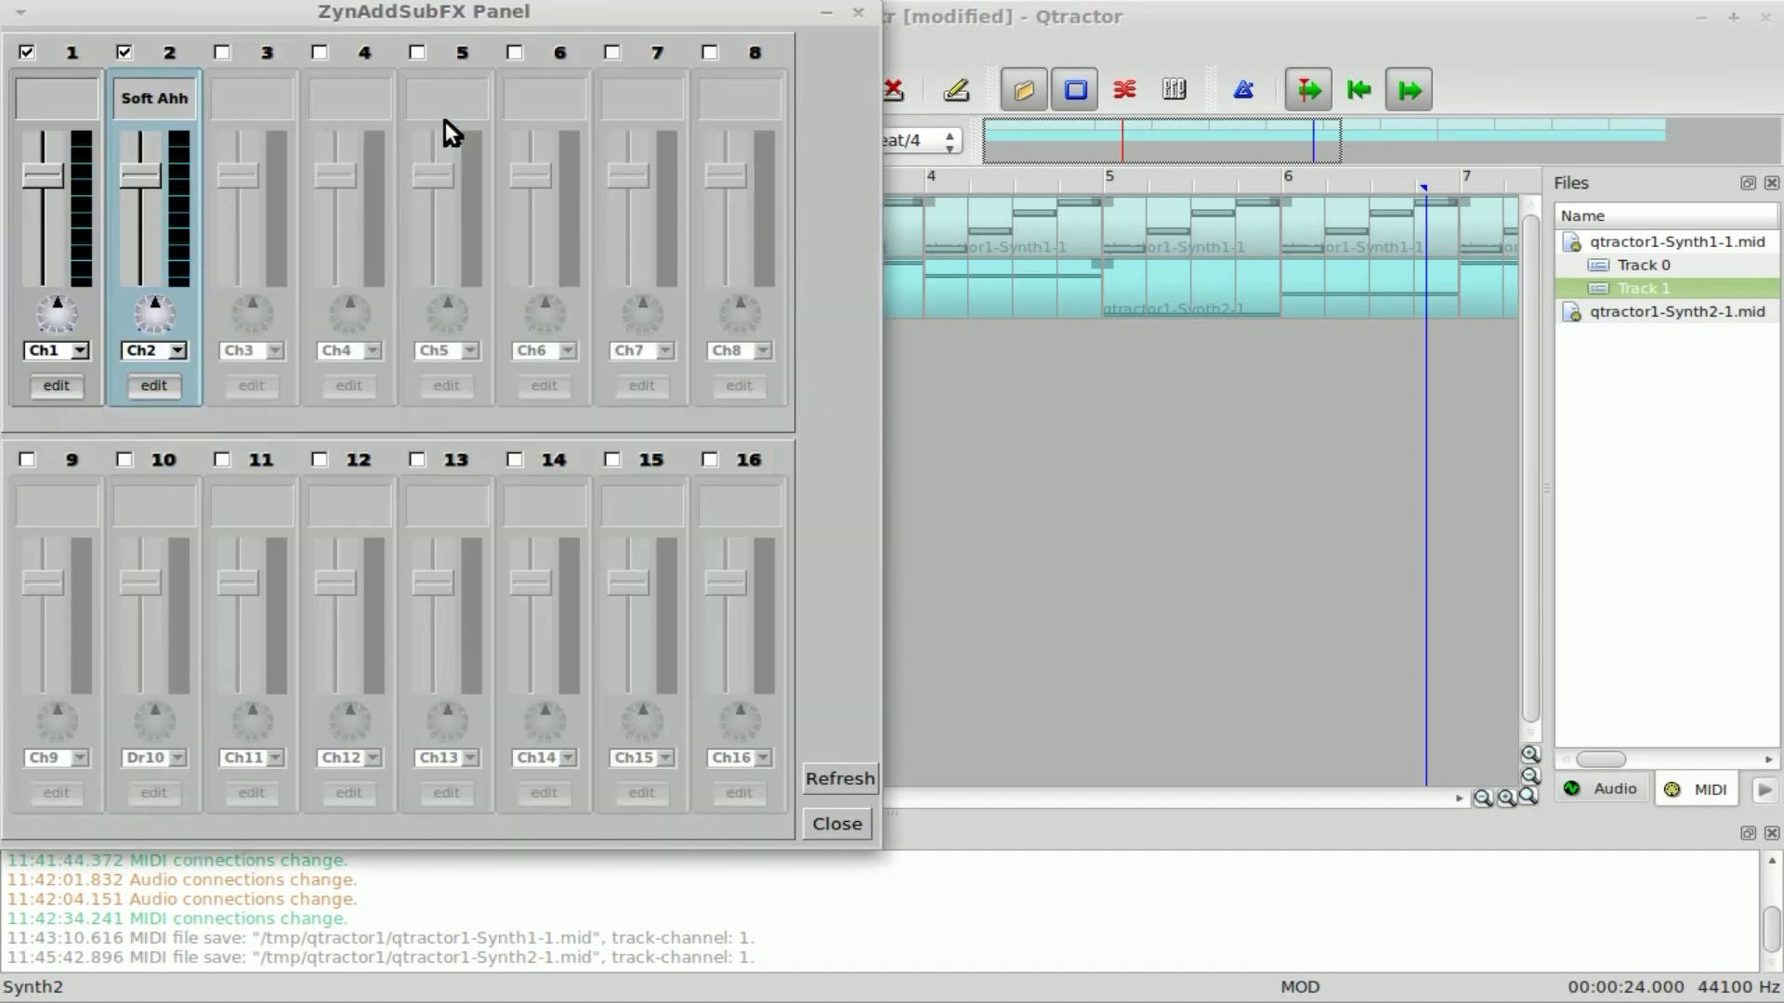
left_click(63, 89)
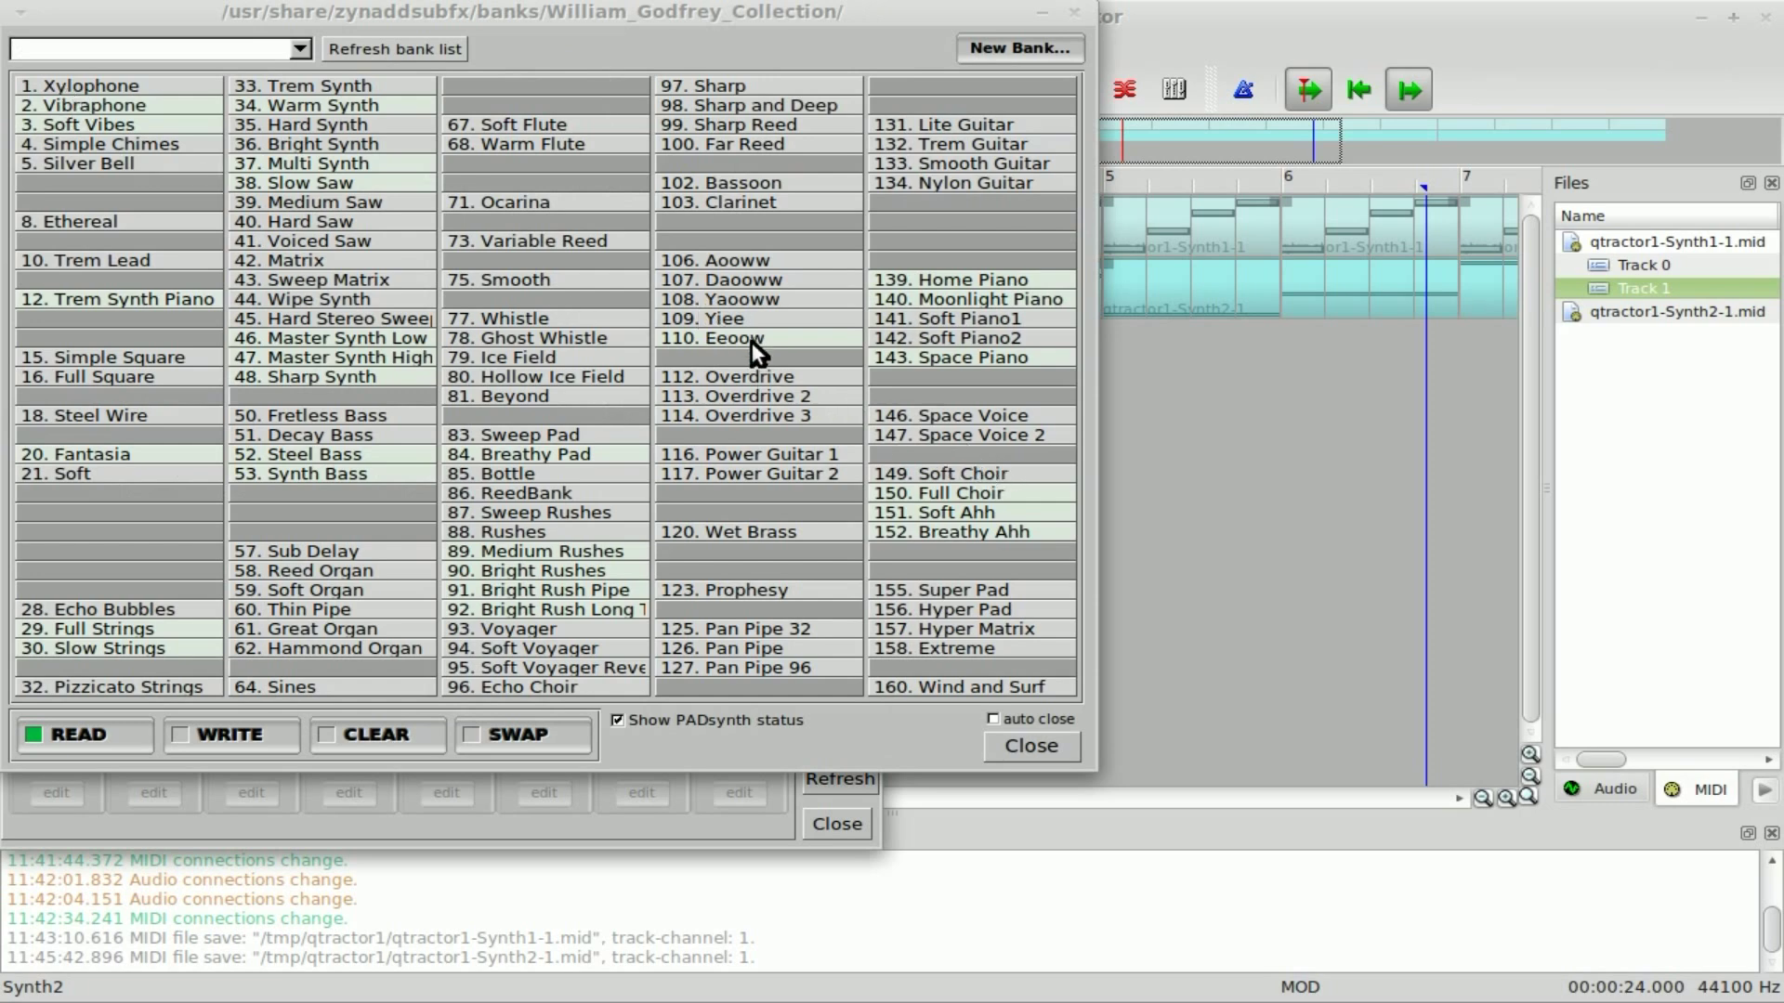
Switch back to Qtractor, rewind to the session start and restart playback of both tracks
left_click(1176, 19)
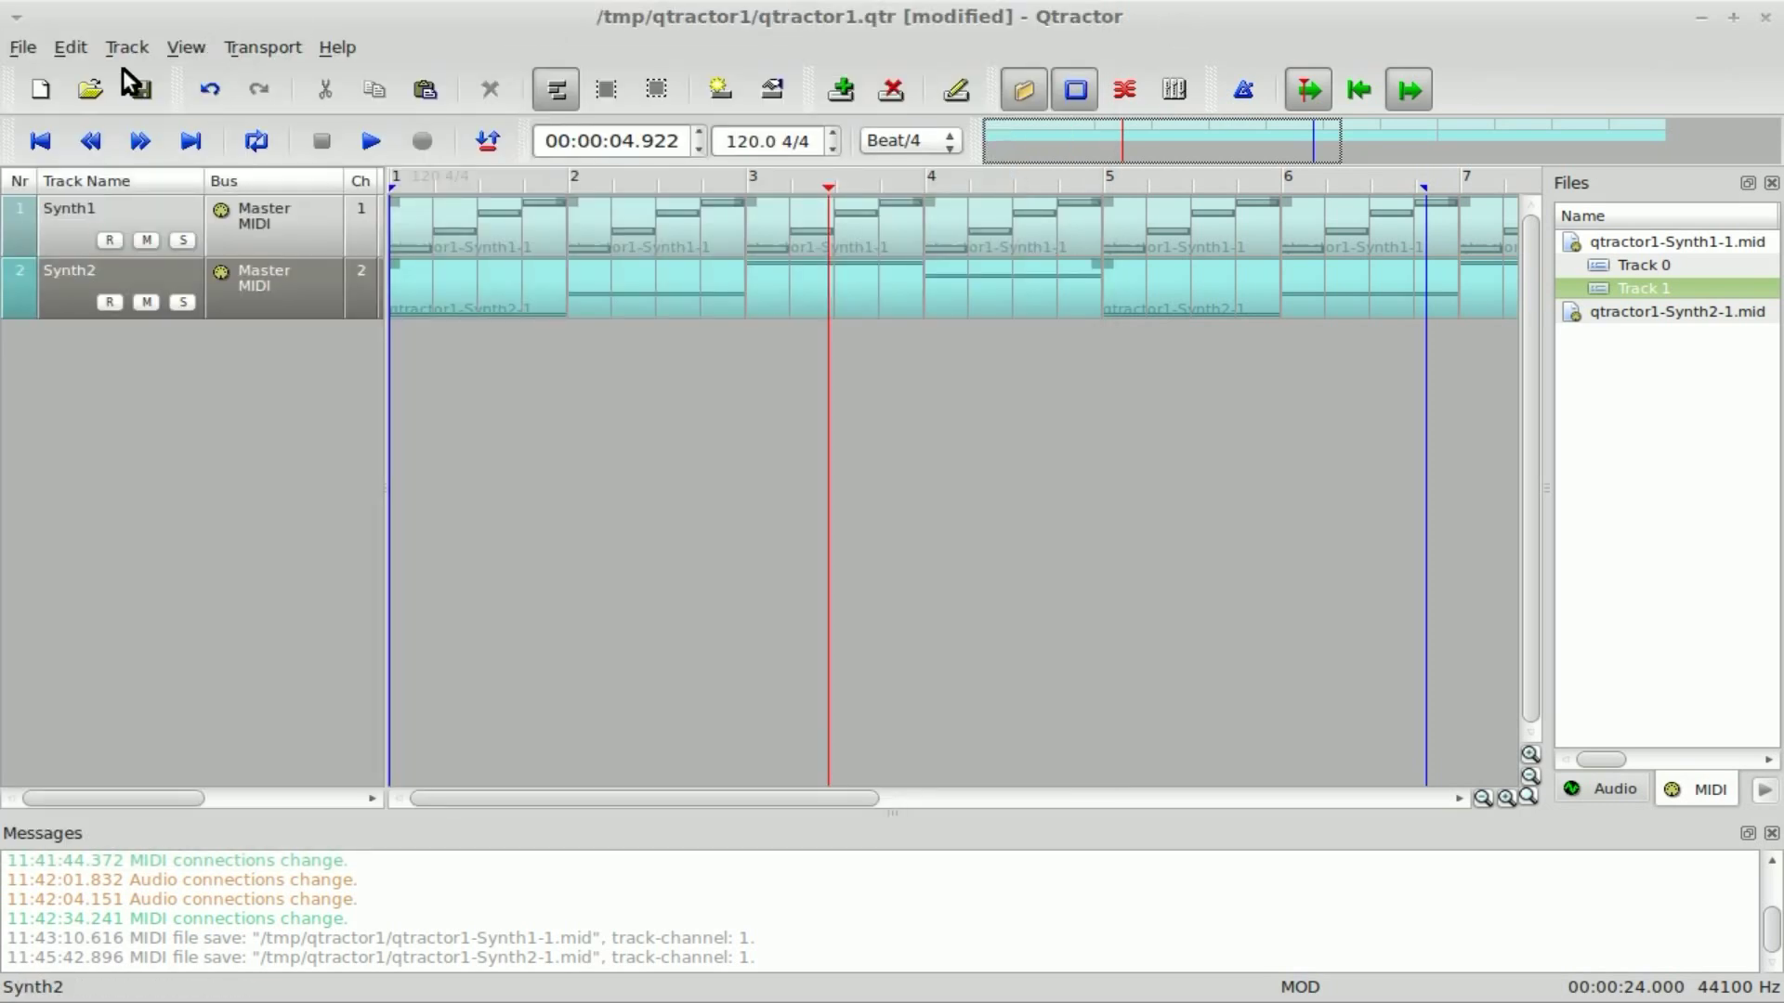
left_click(40, 141)
left_click(371, 141)
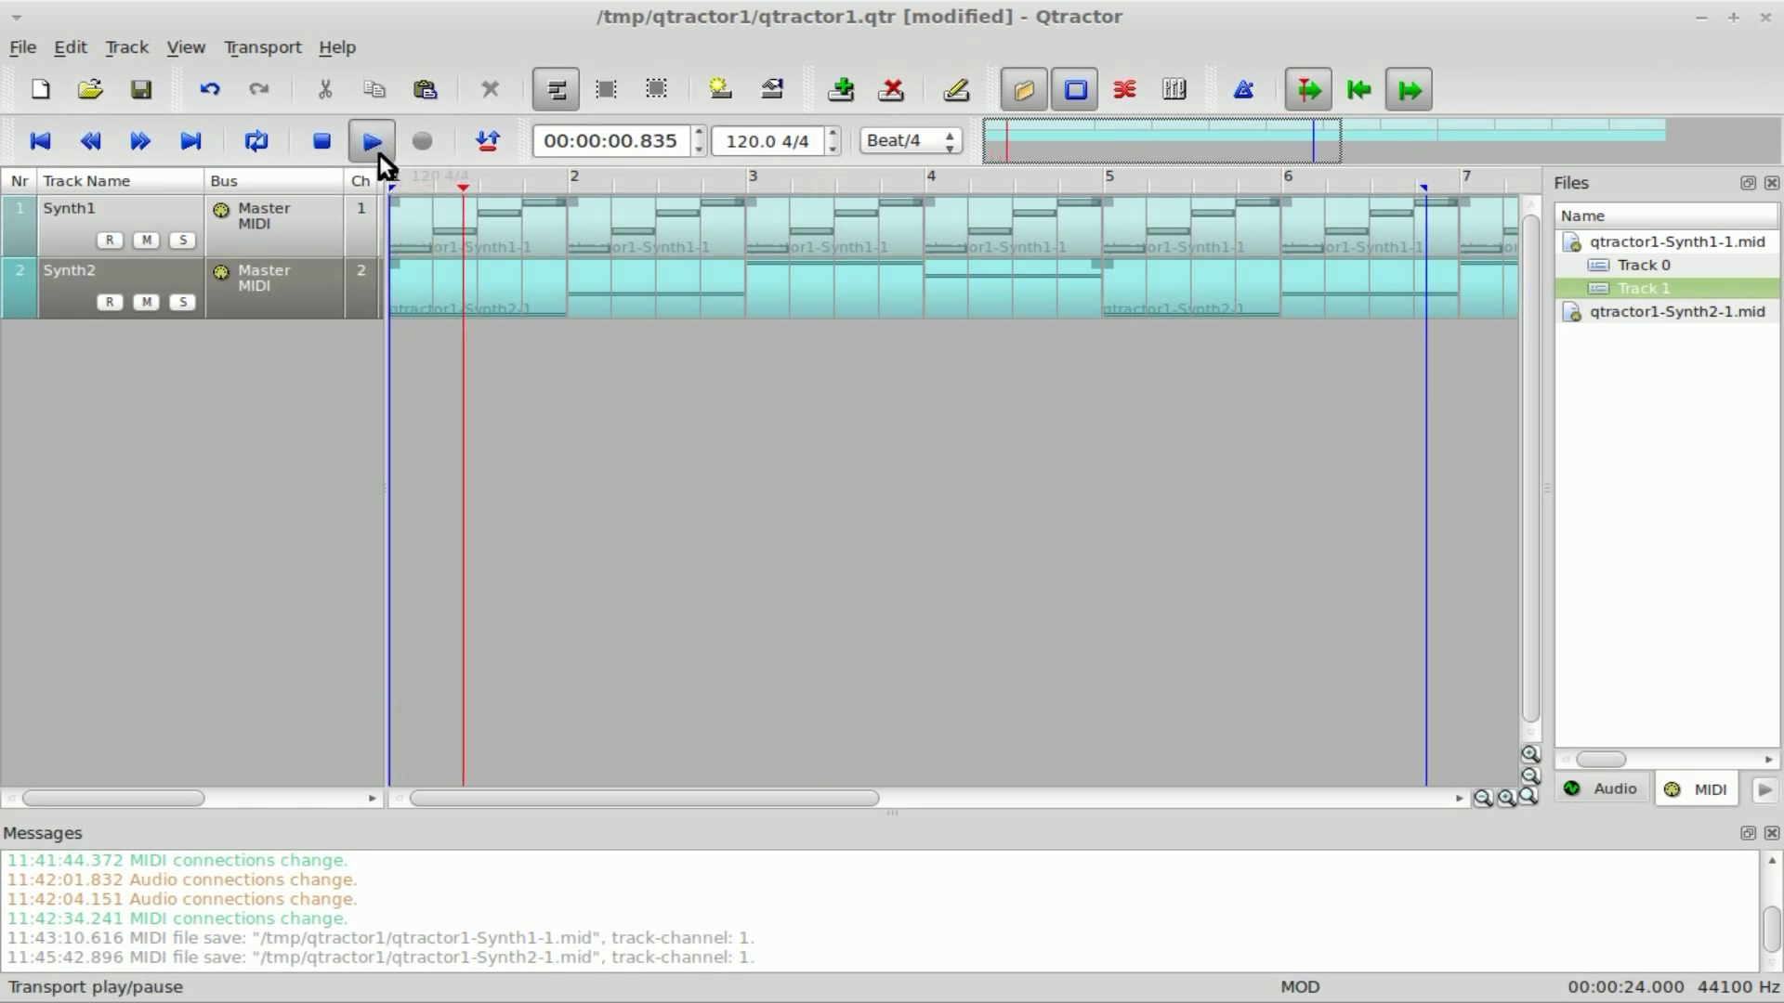
Switch to the ZynAddSubFX panel, lower part 1's volume during playback, and return to Qtractor
key("alt+Tab")
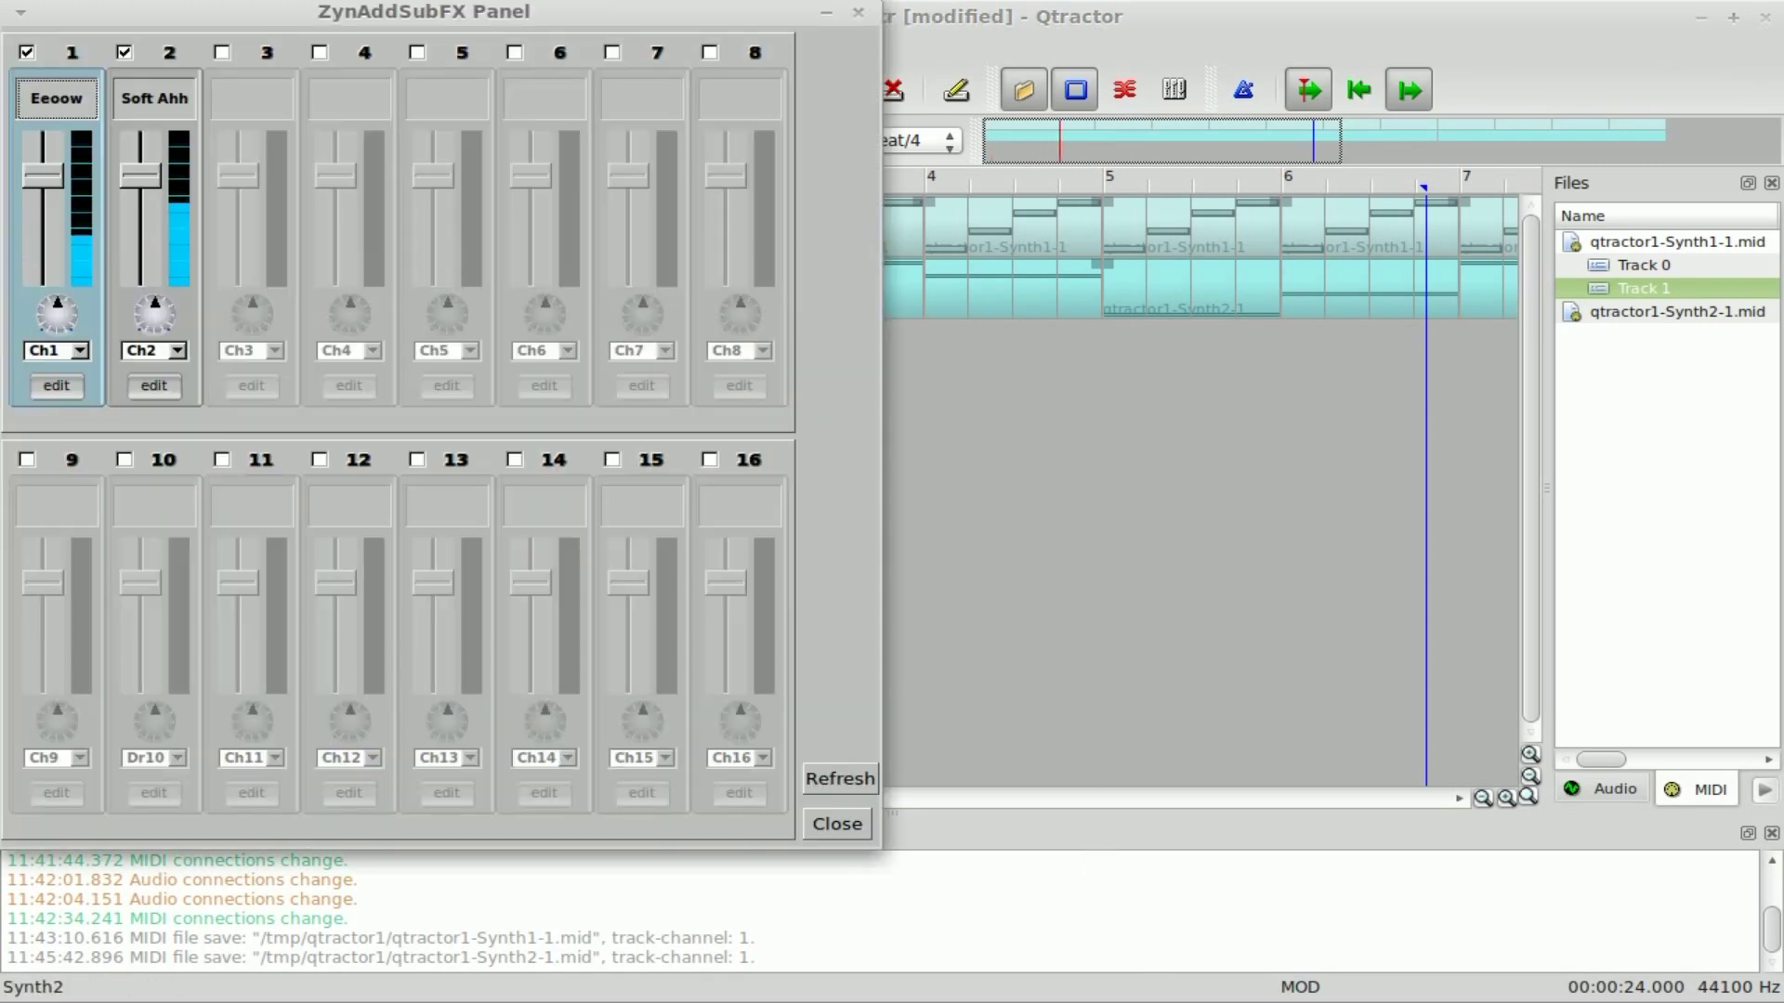
left_click_drag(44, 178, 45, 212)
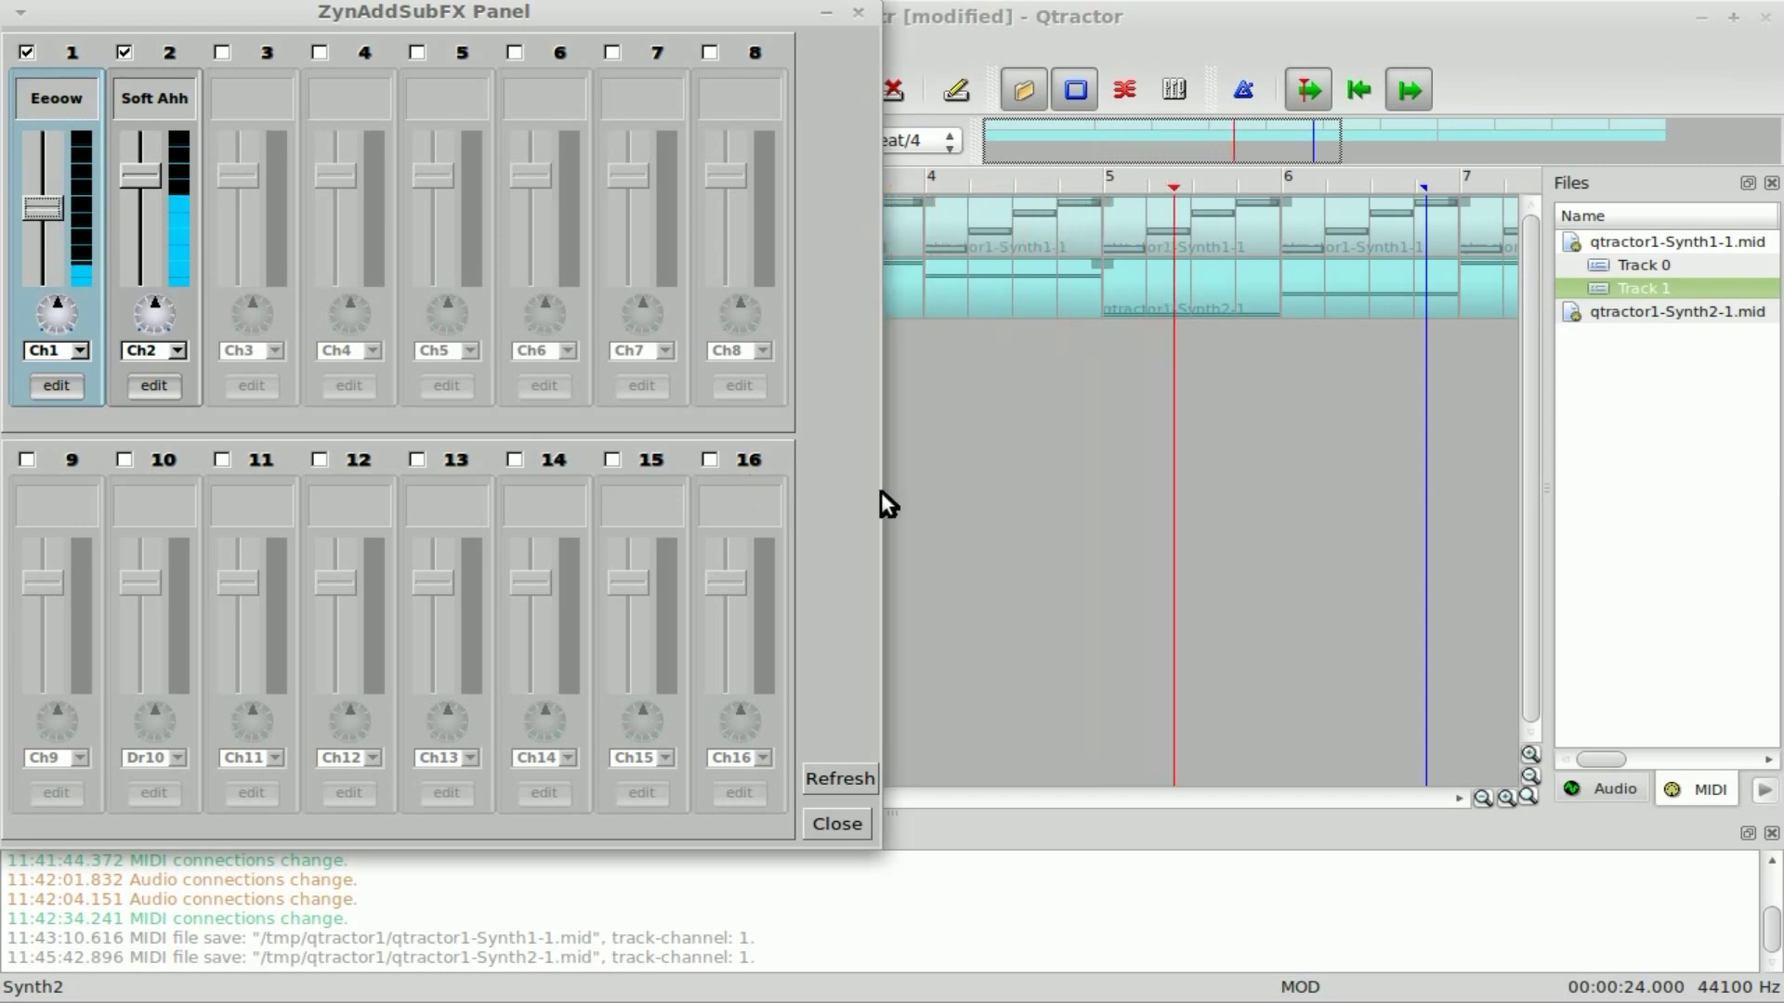
left_click(1146, 15)
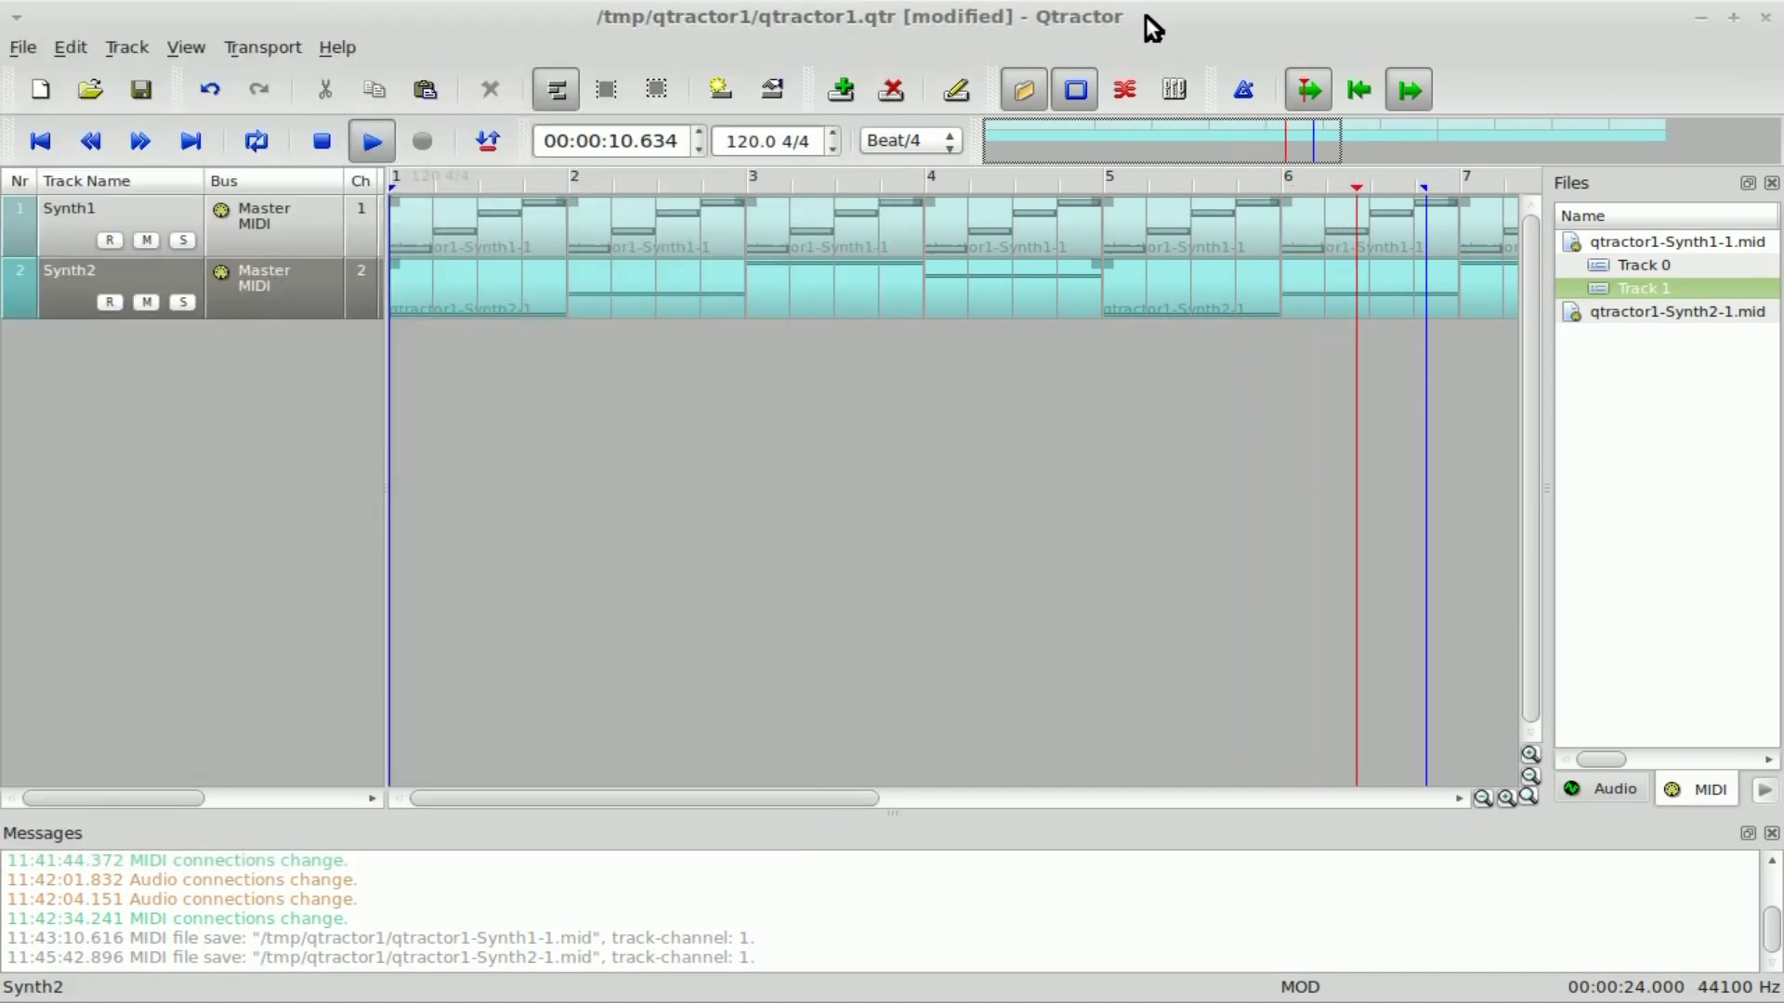
Stop playback of the two synth tracks, save the session and rewind to its start
left_click(371, 140)
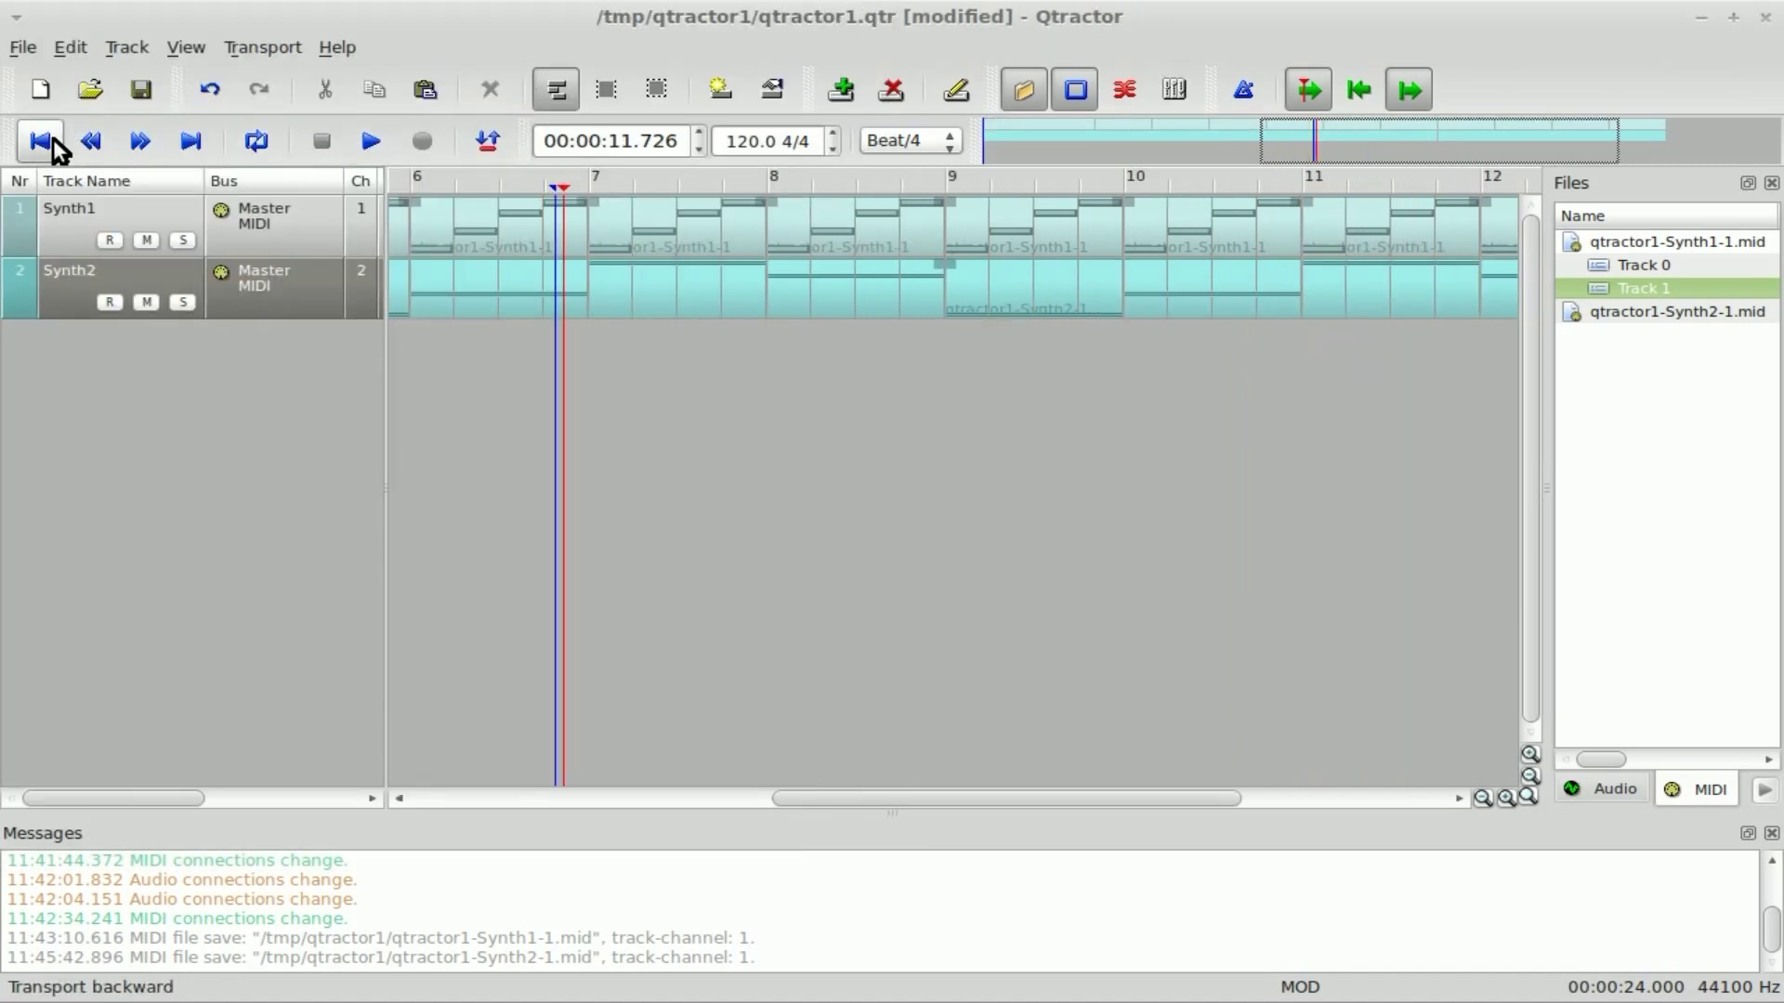
left_click(141, 89)
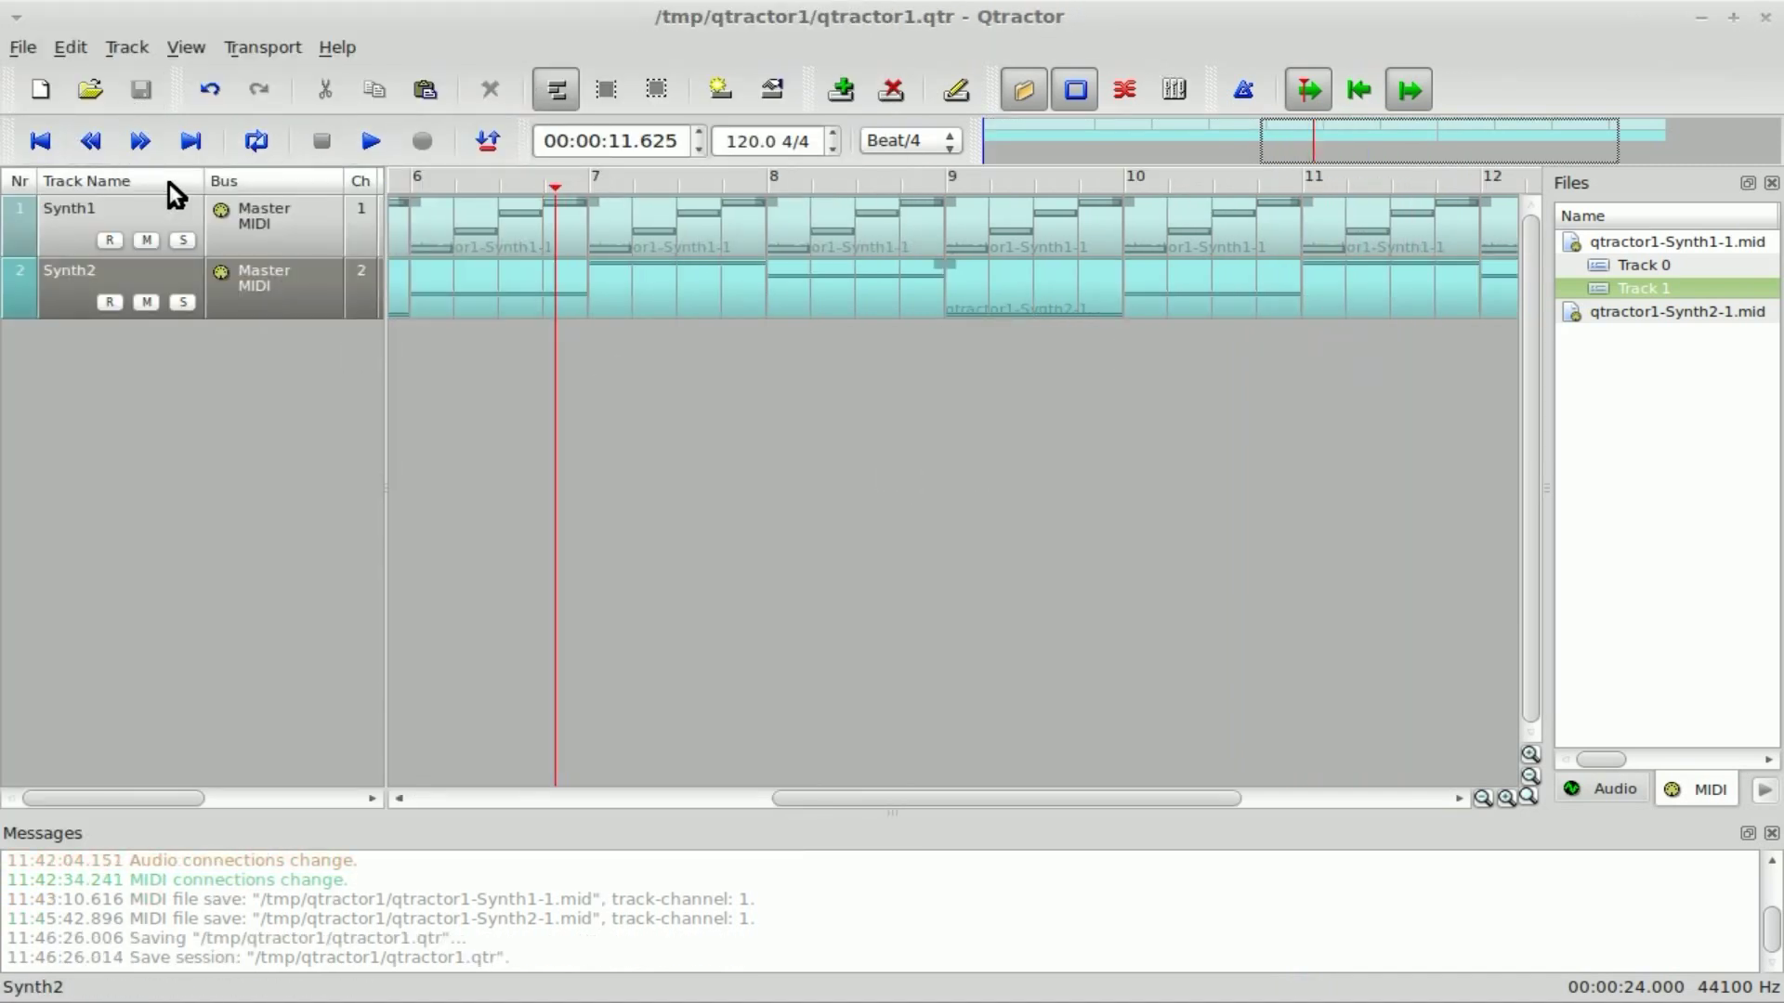
left_click(39, 141)
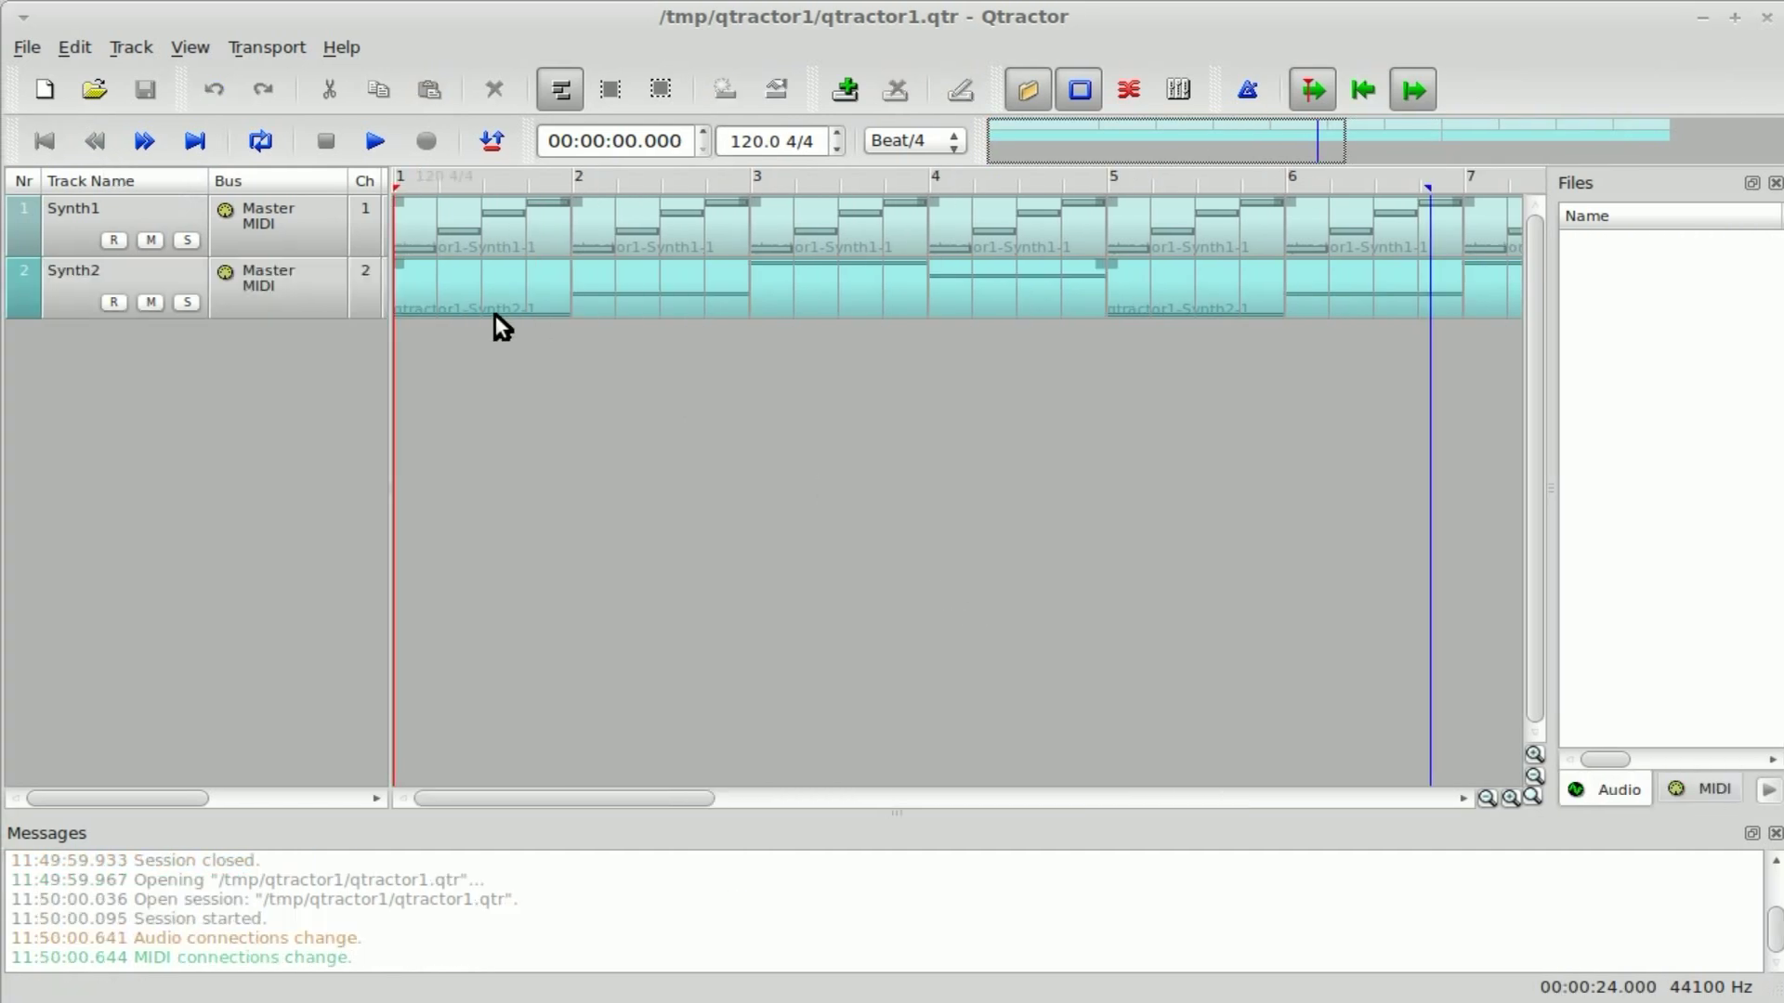
Import the audio file drums.wav from /tmp as a new audio track
mouse_move(461, 292)
left_click(134, 48)
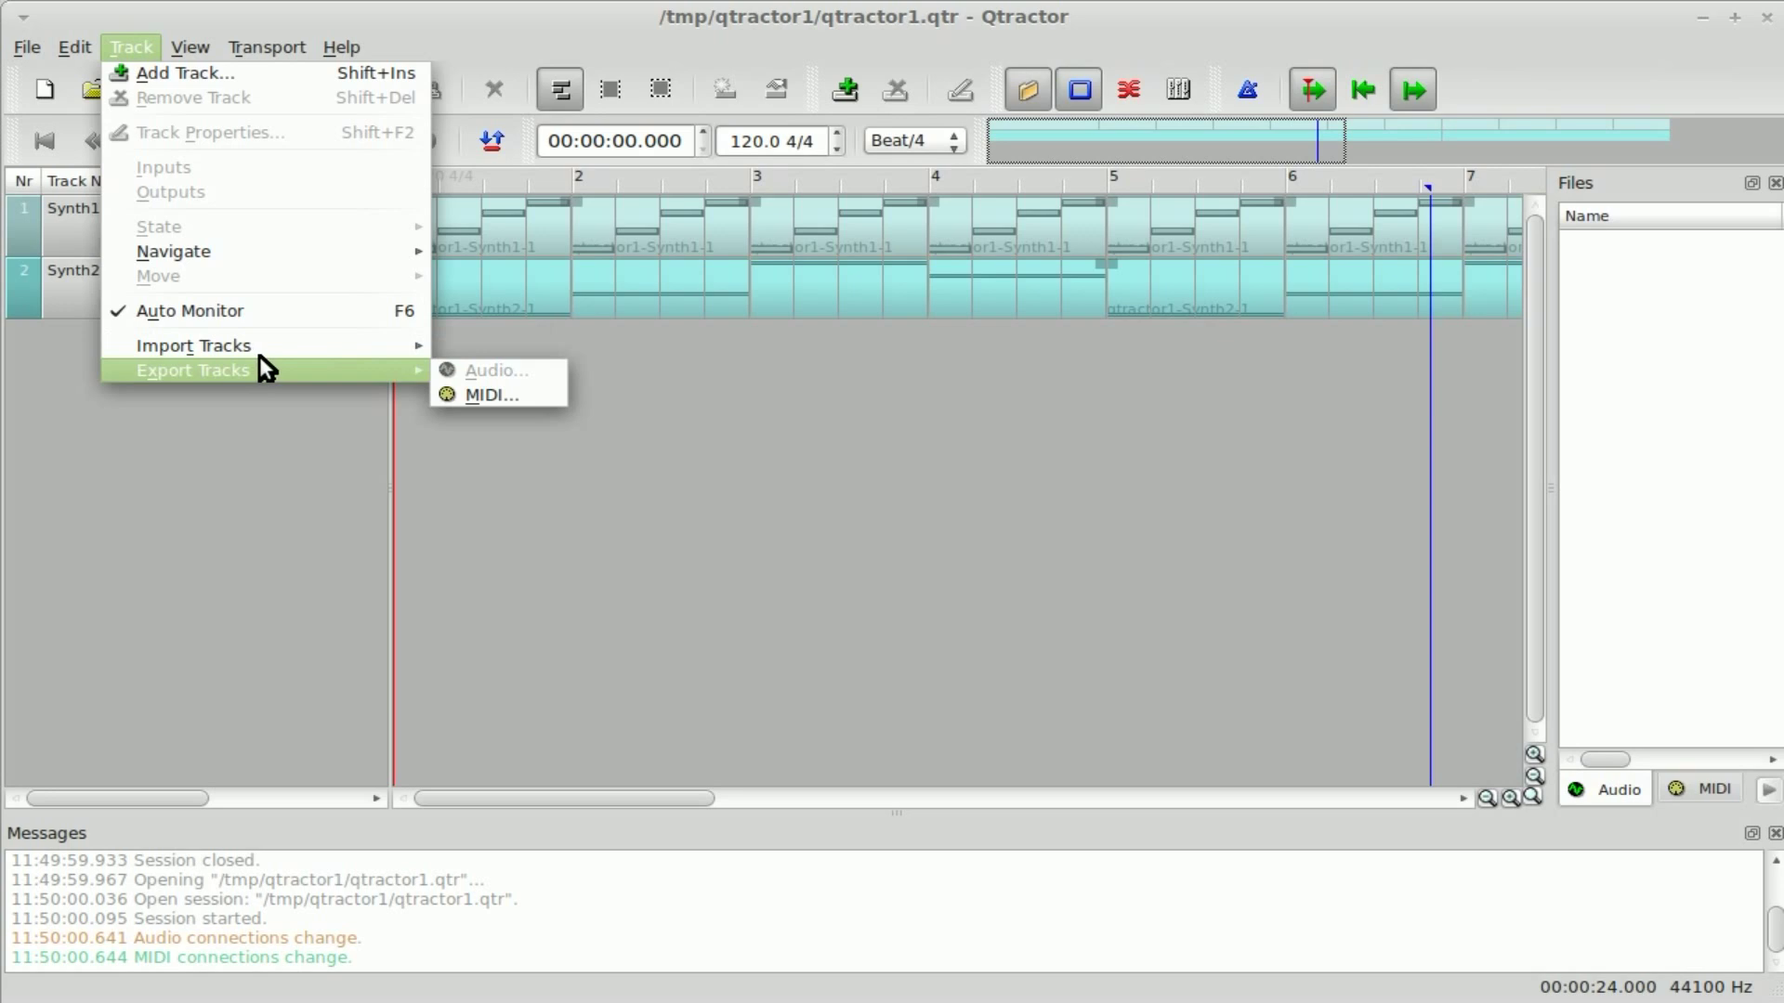
mouse_move(329, 344)
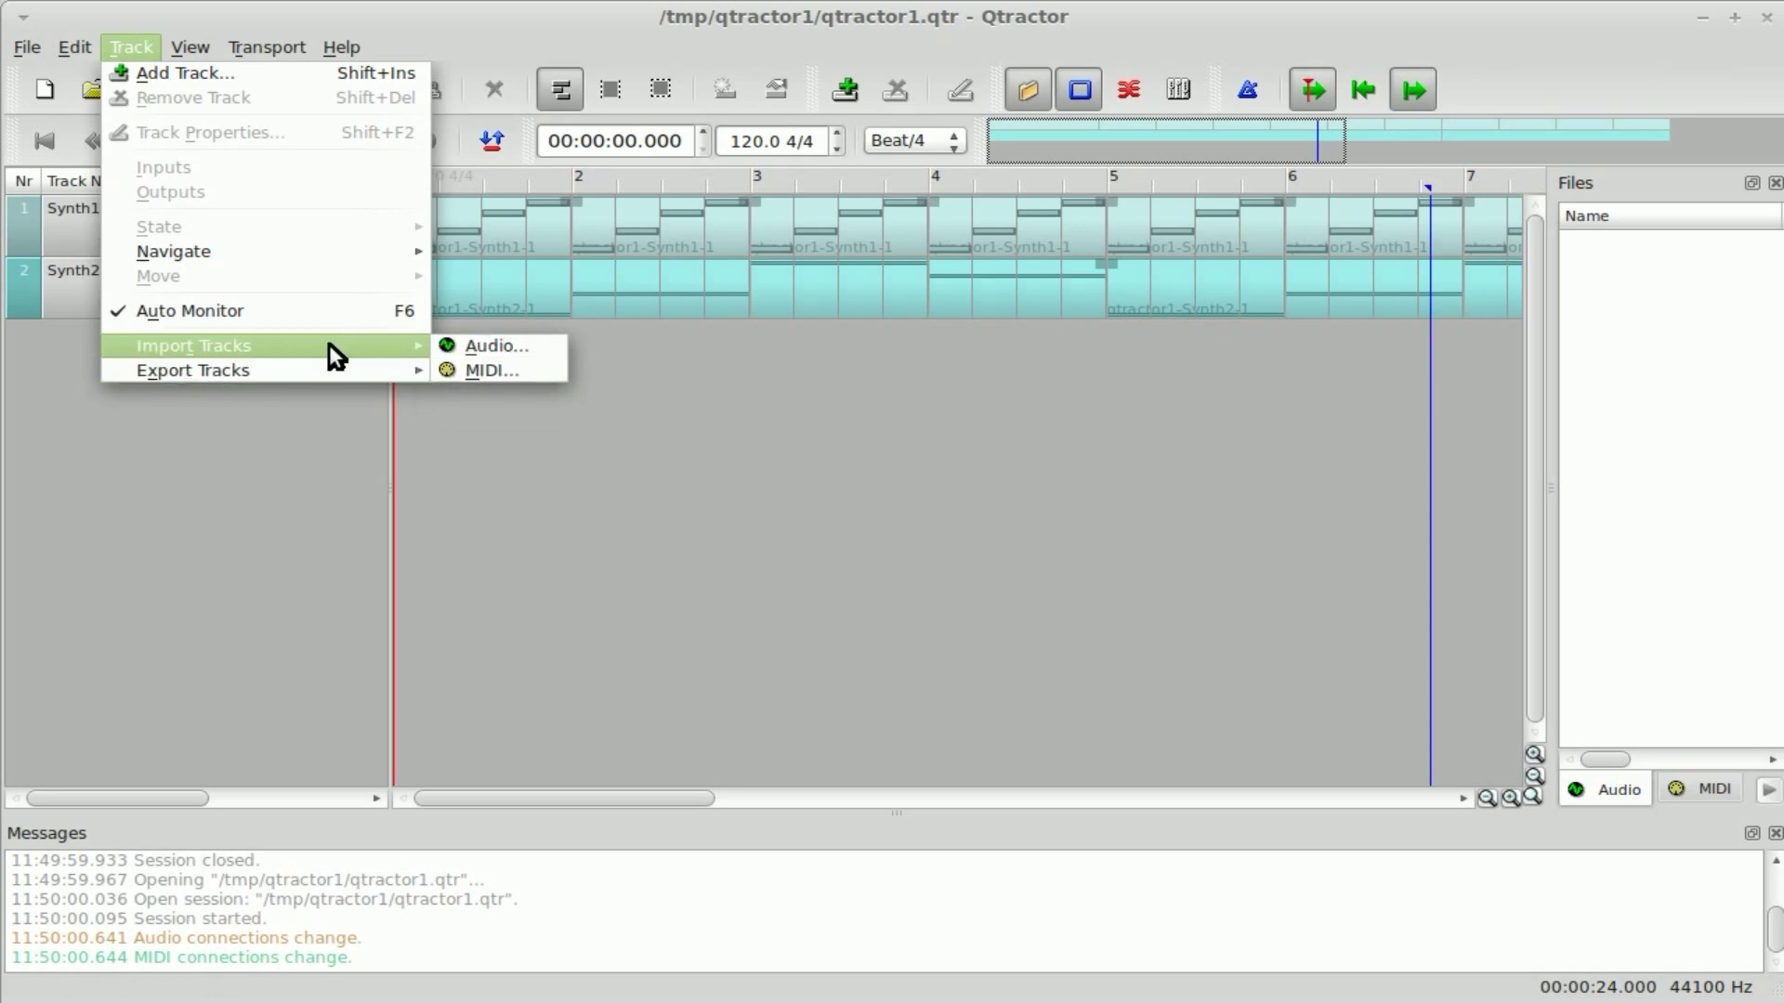
left_click(515, 347)
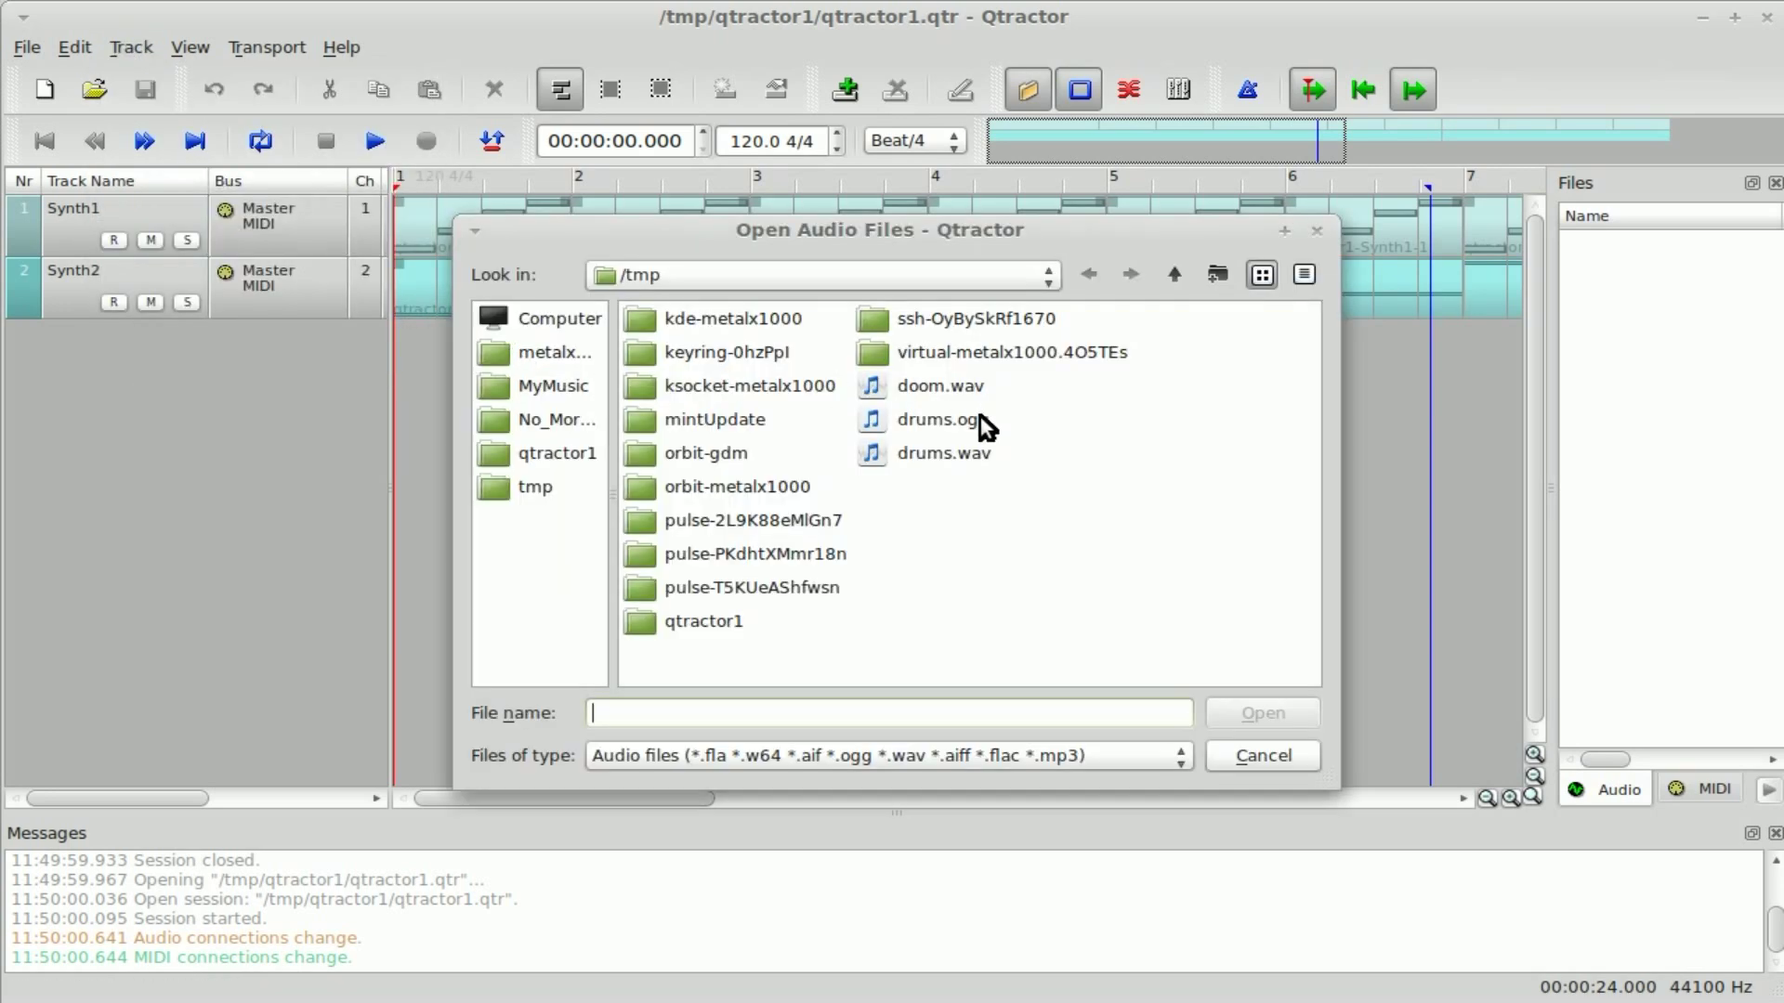
left_click(973, 387)
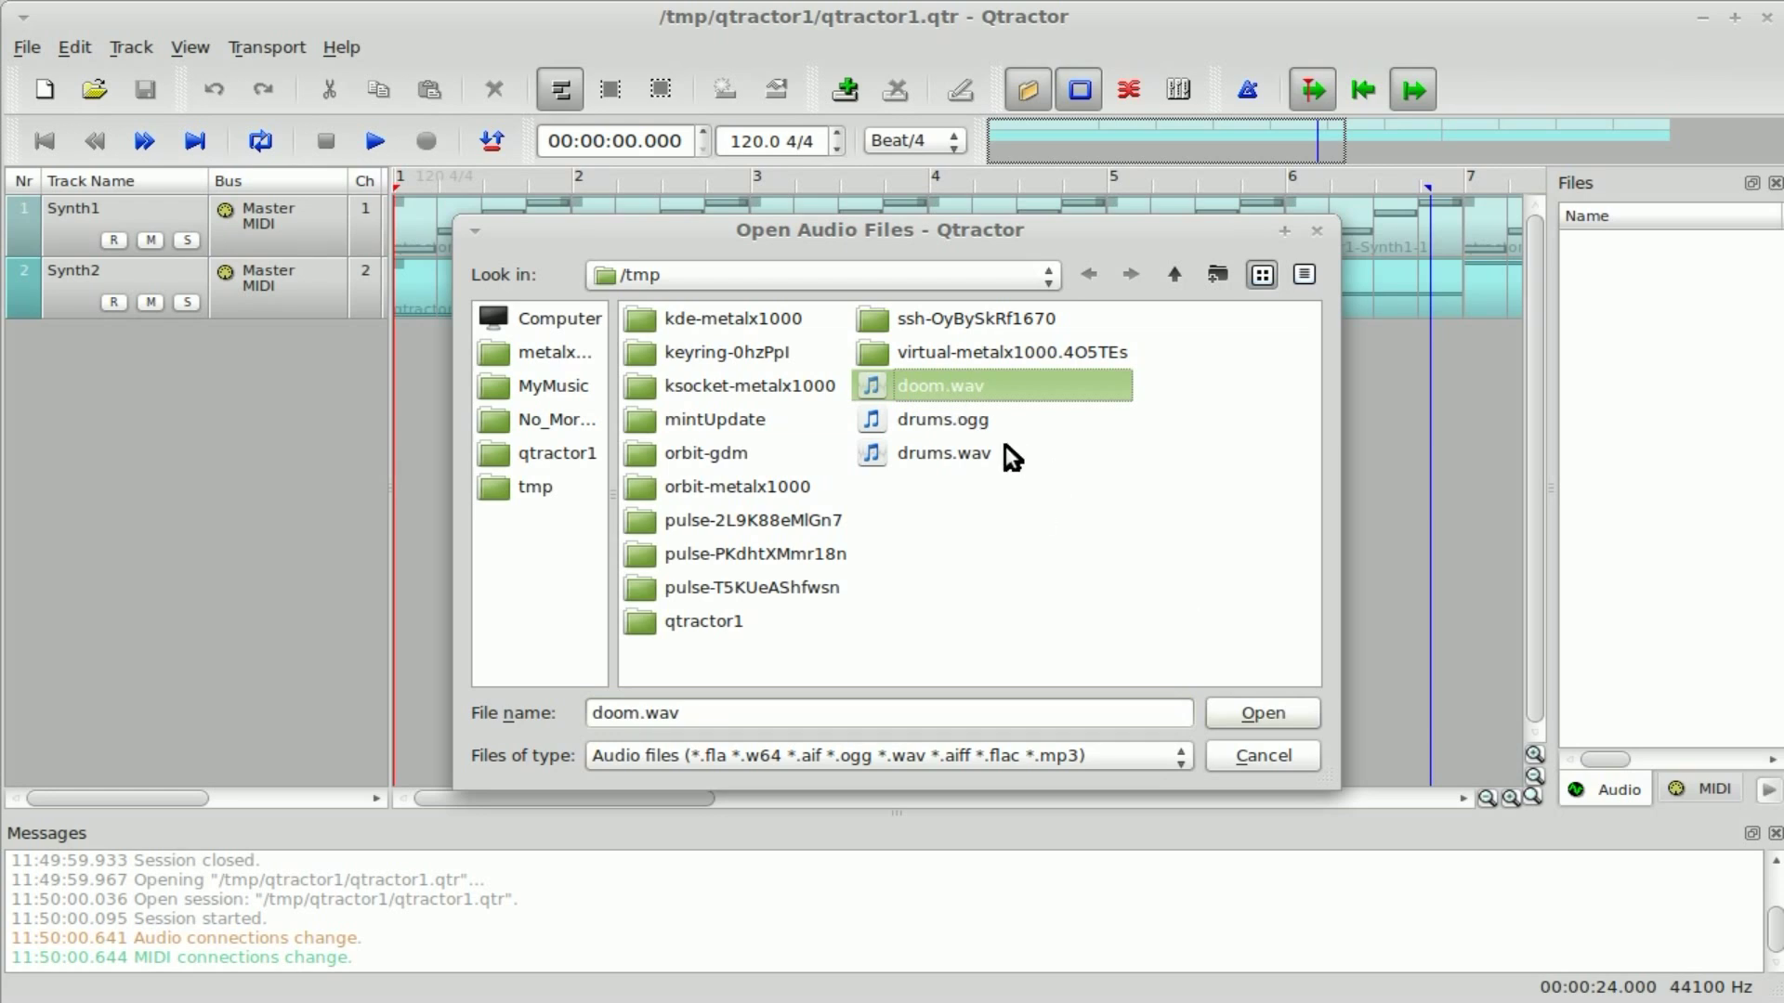
left_click(976, 455)
left_click(1296, 712)
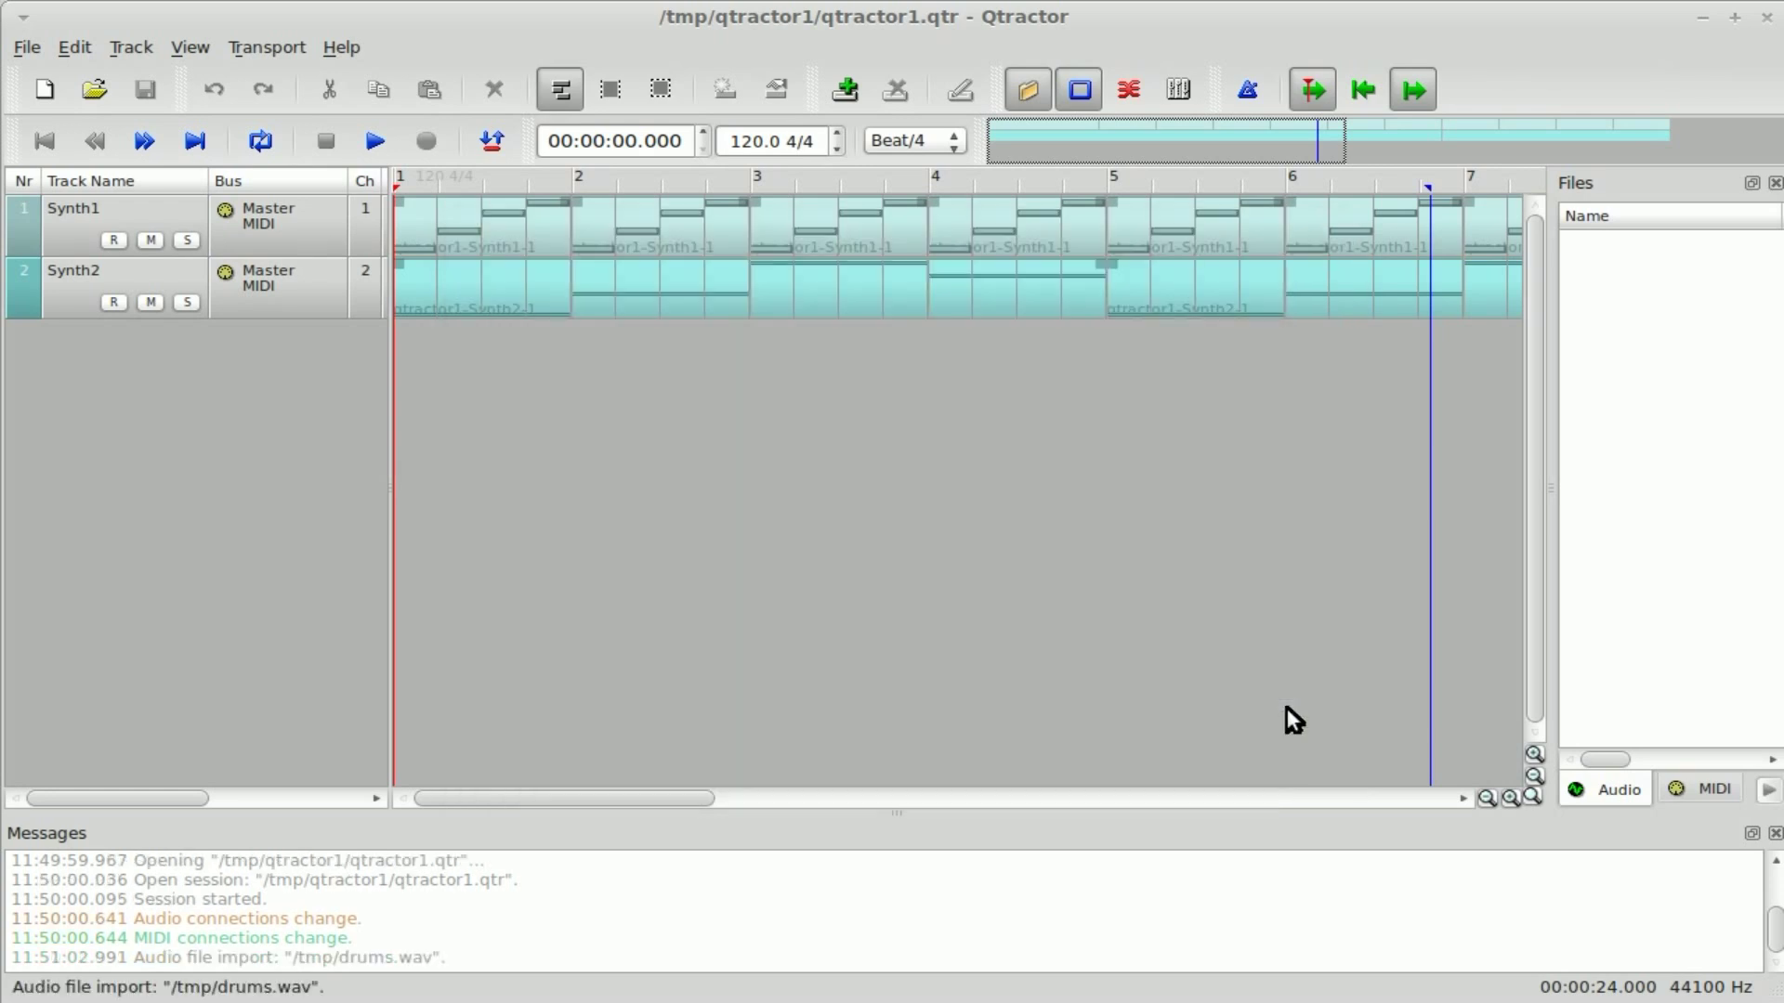
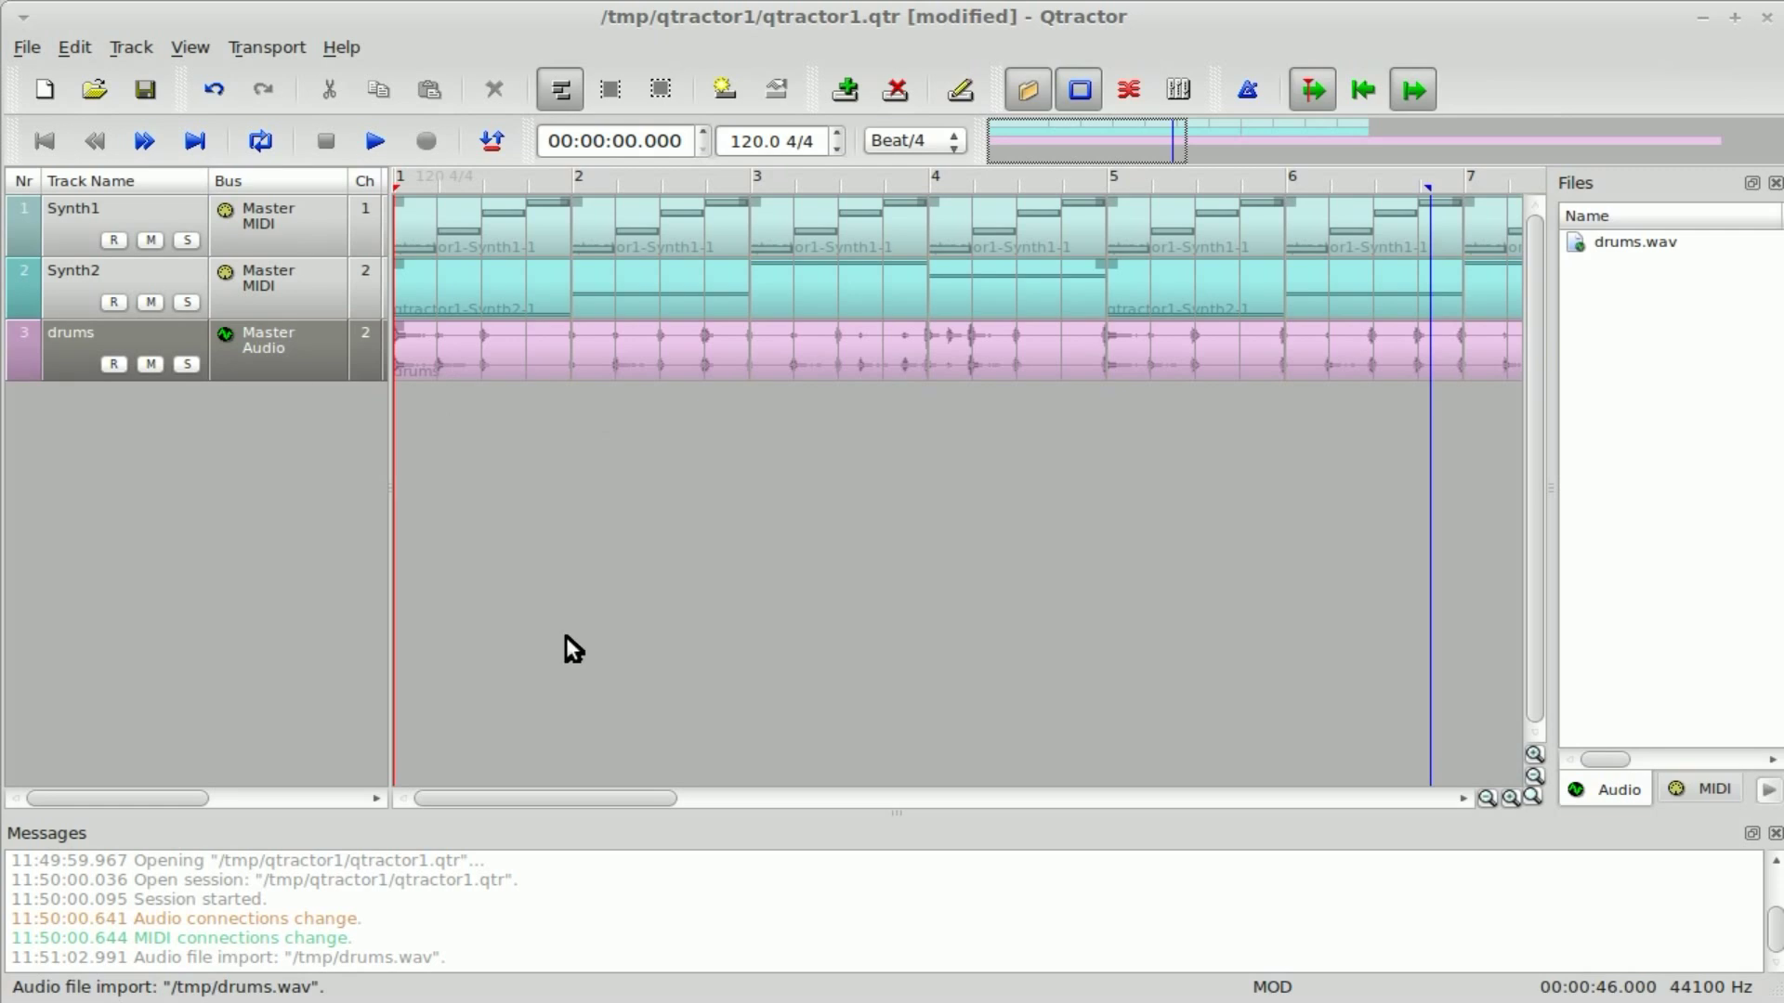
Check the audio output connections of the drums track and close the connections window
right_click(265, 367)
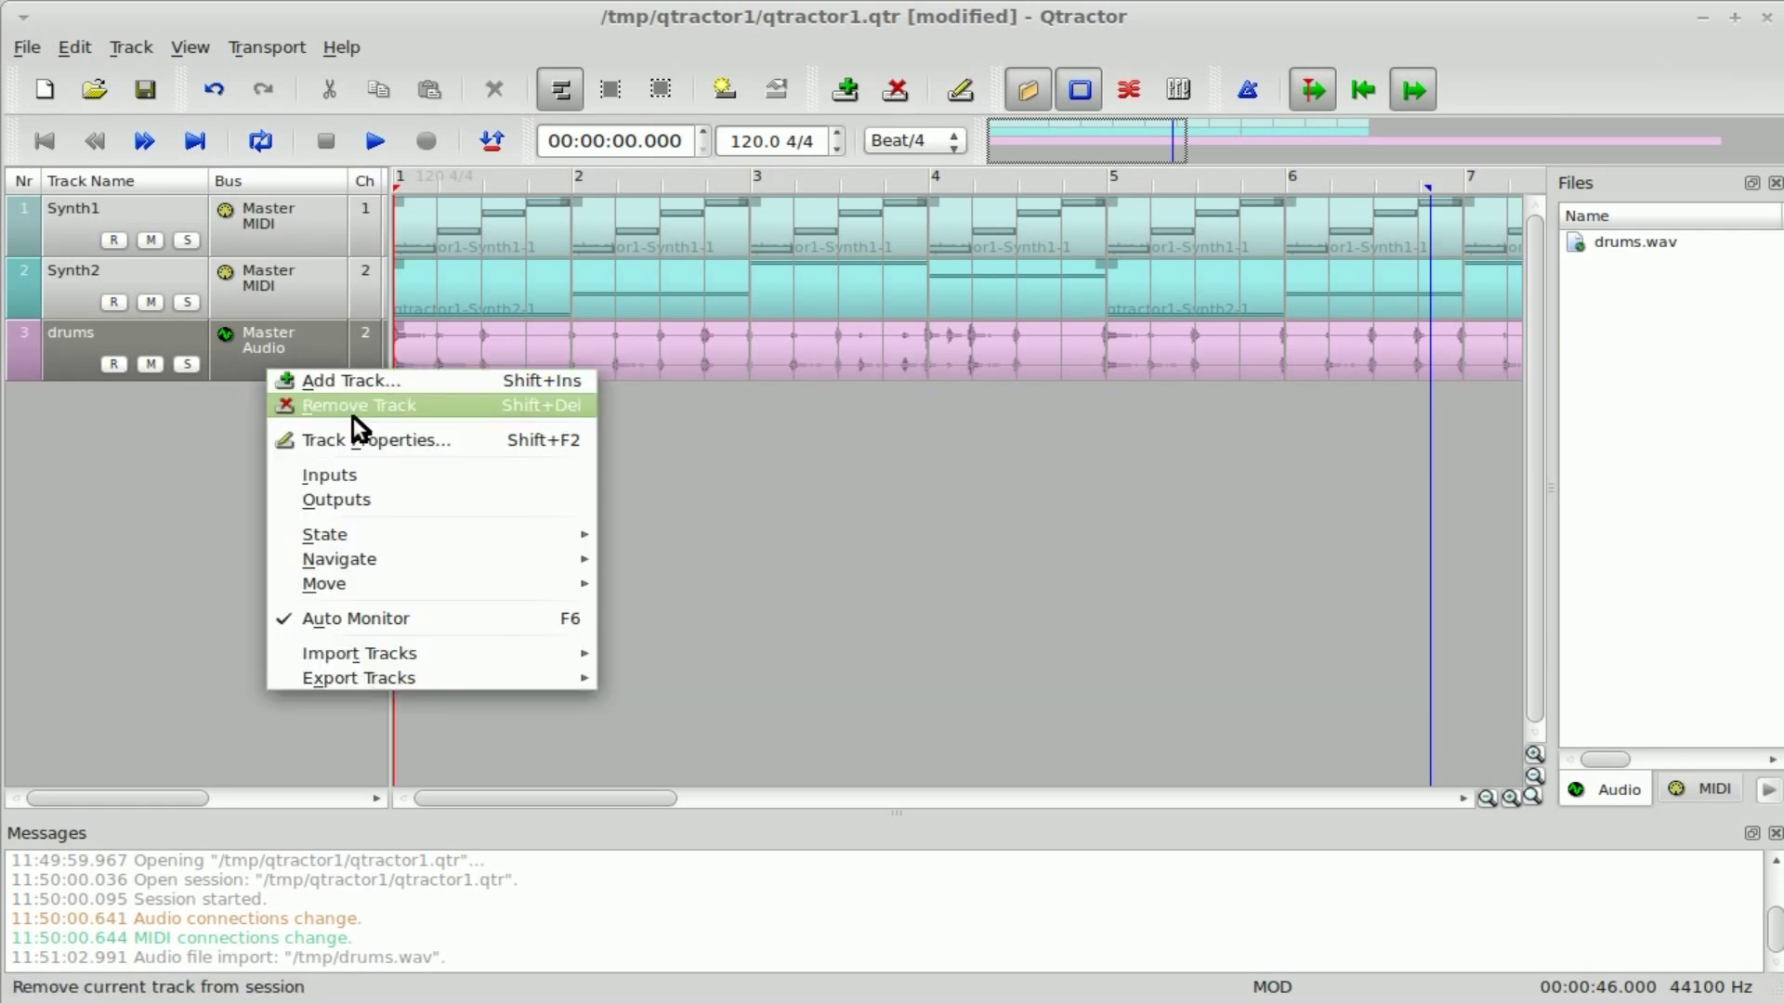
mouse_move(373, 535)
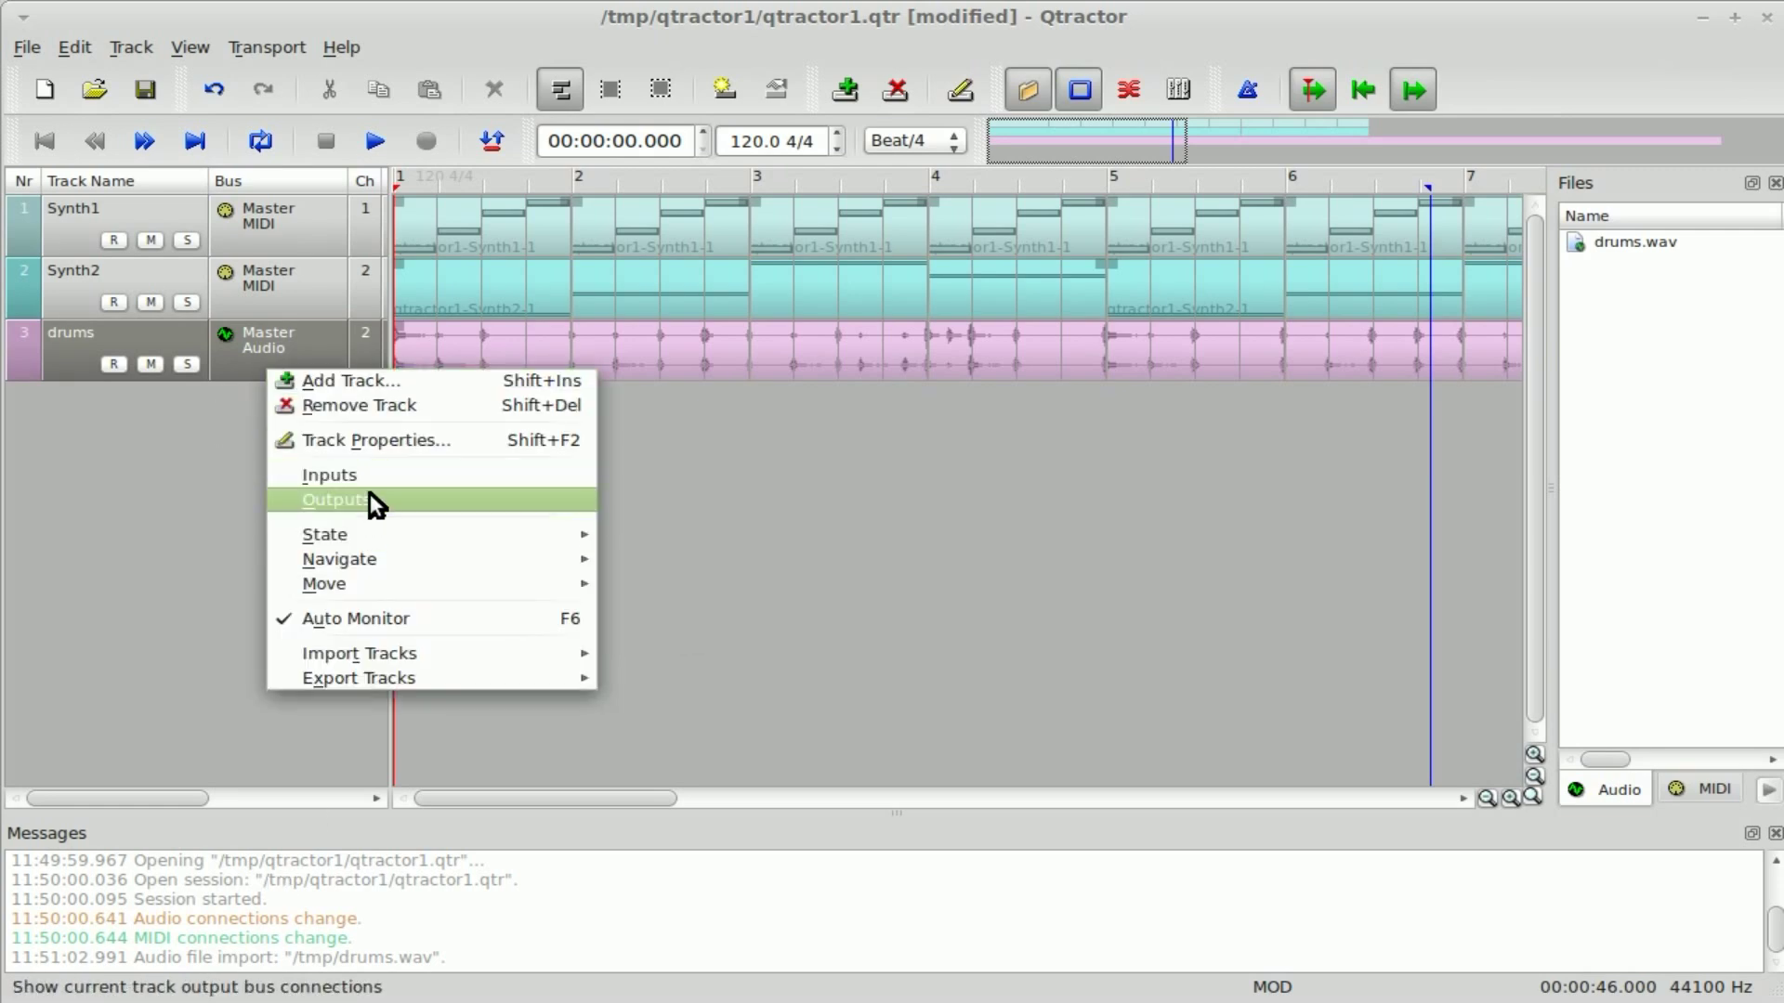
left_click(369, 500)
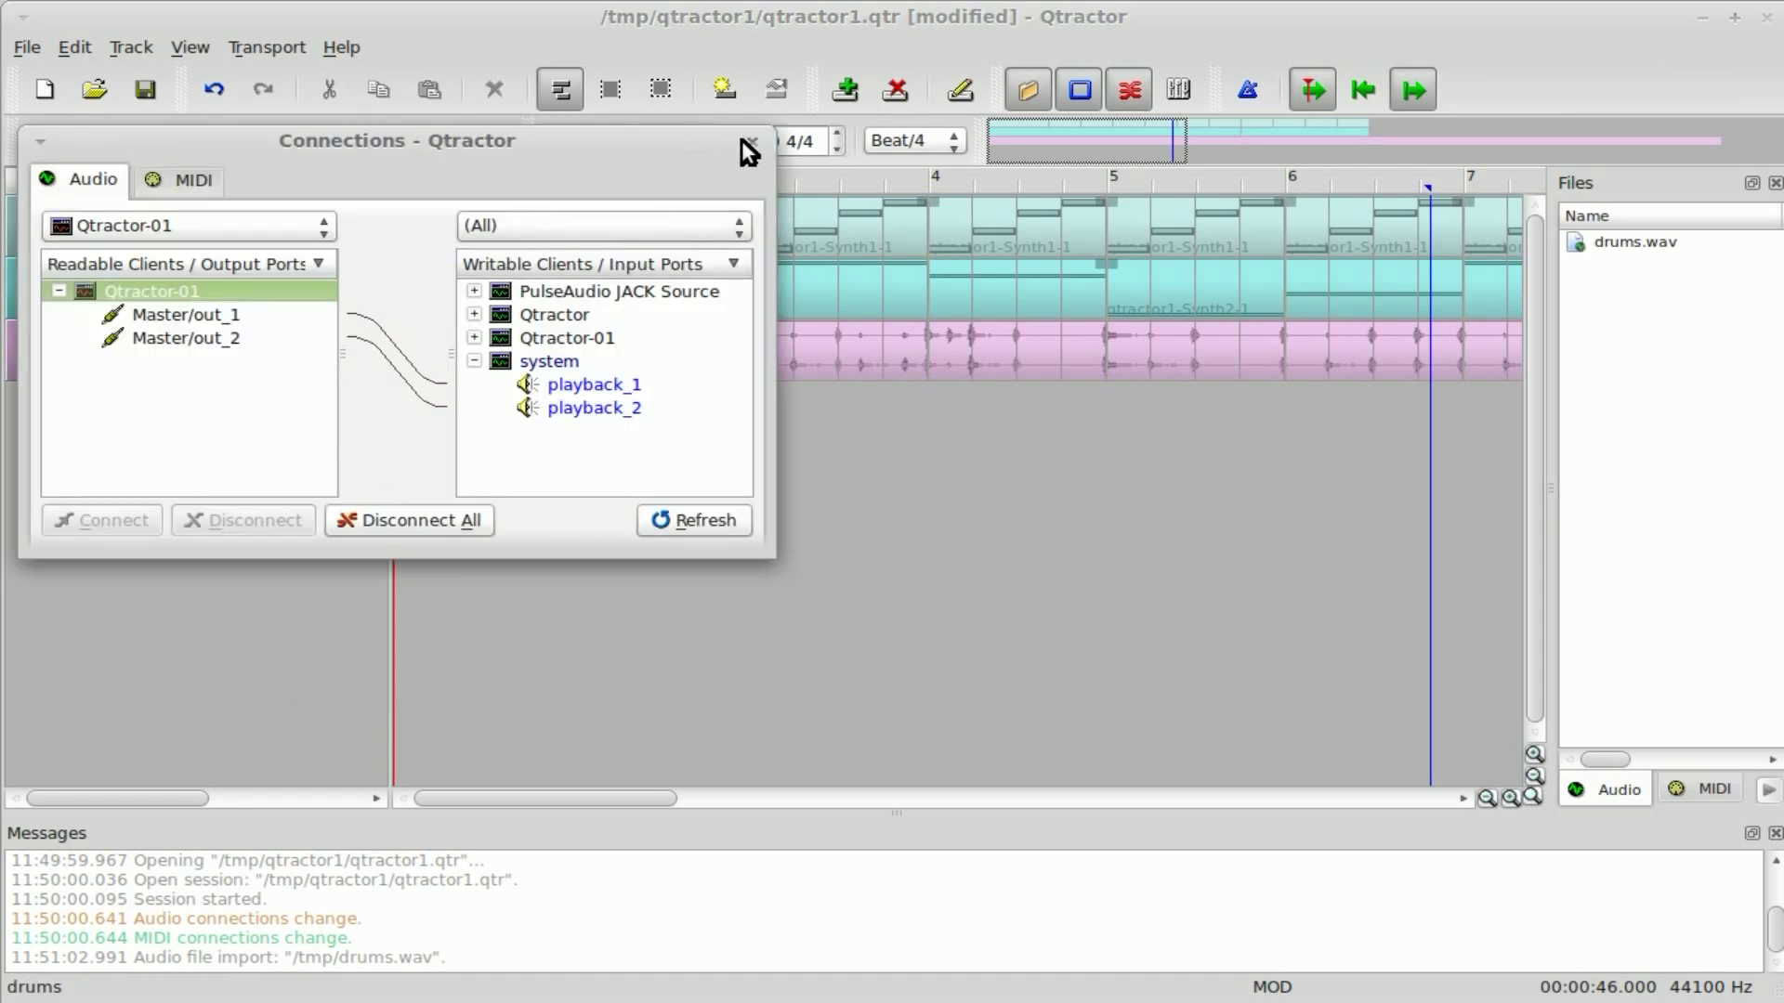
left_click(749, 143)
Disconnect the system capture_1 and capture_2 ports from the drums track's Master inputs and close the connections window
right_click(298, 316)
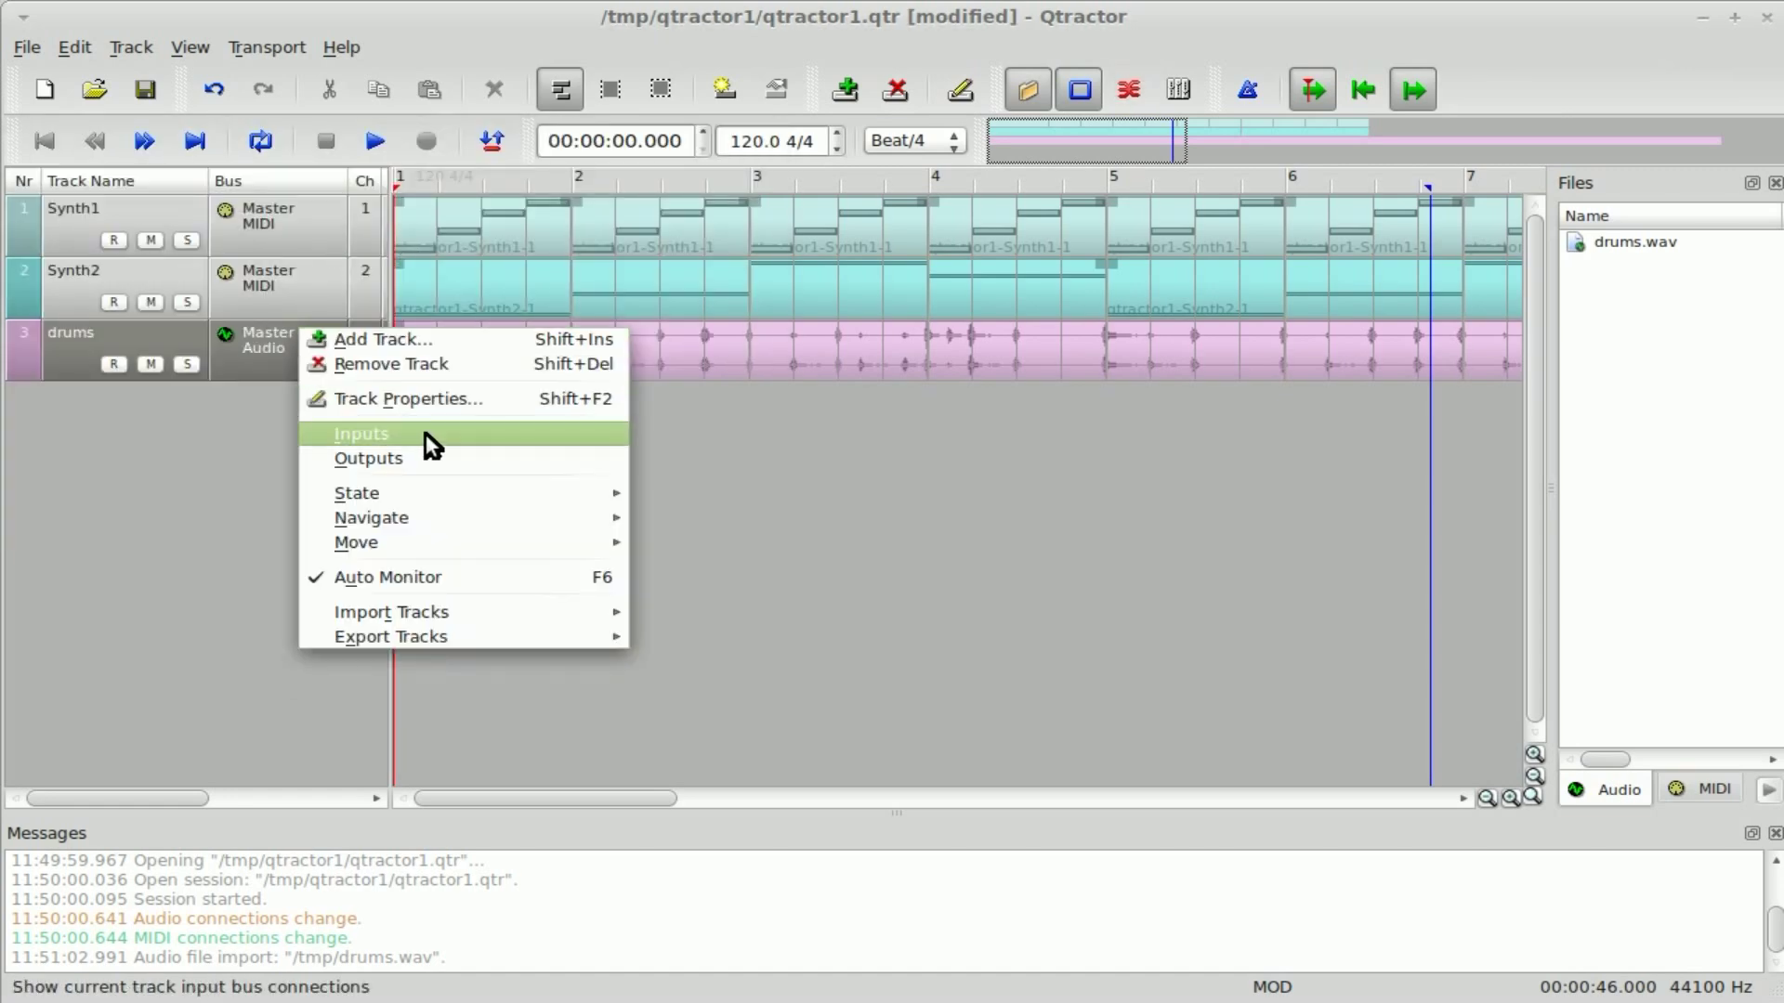
left_click(425, 433)
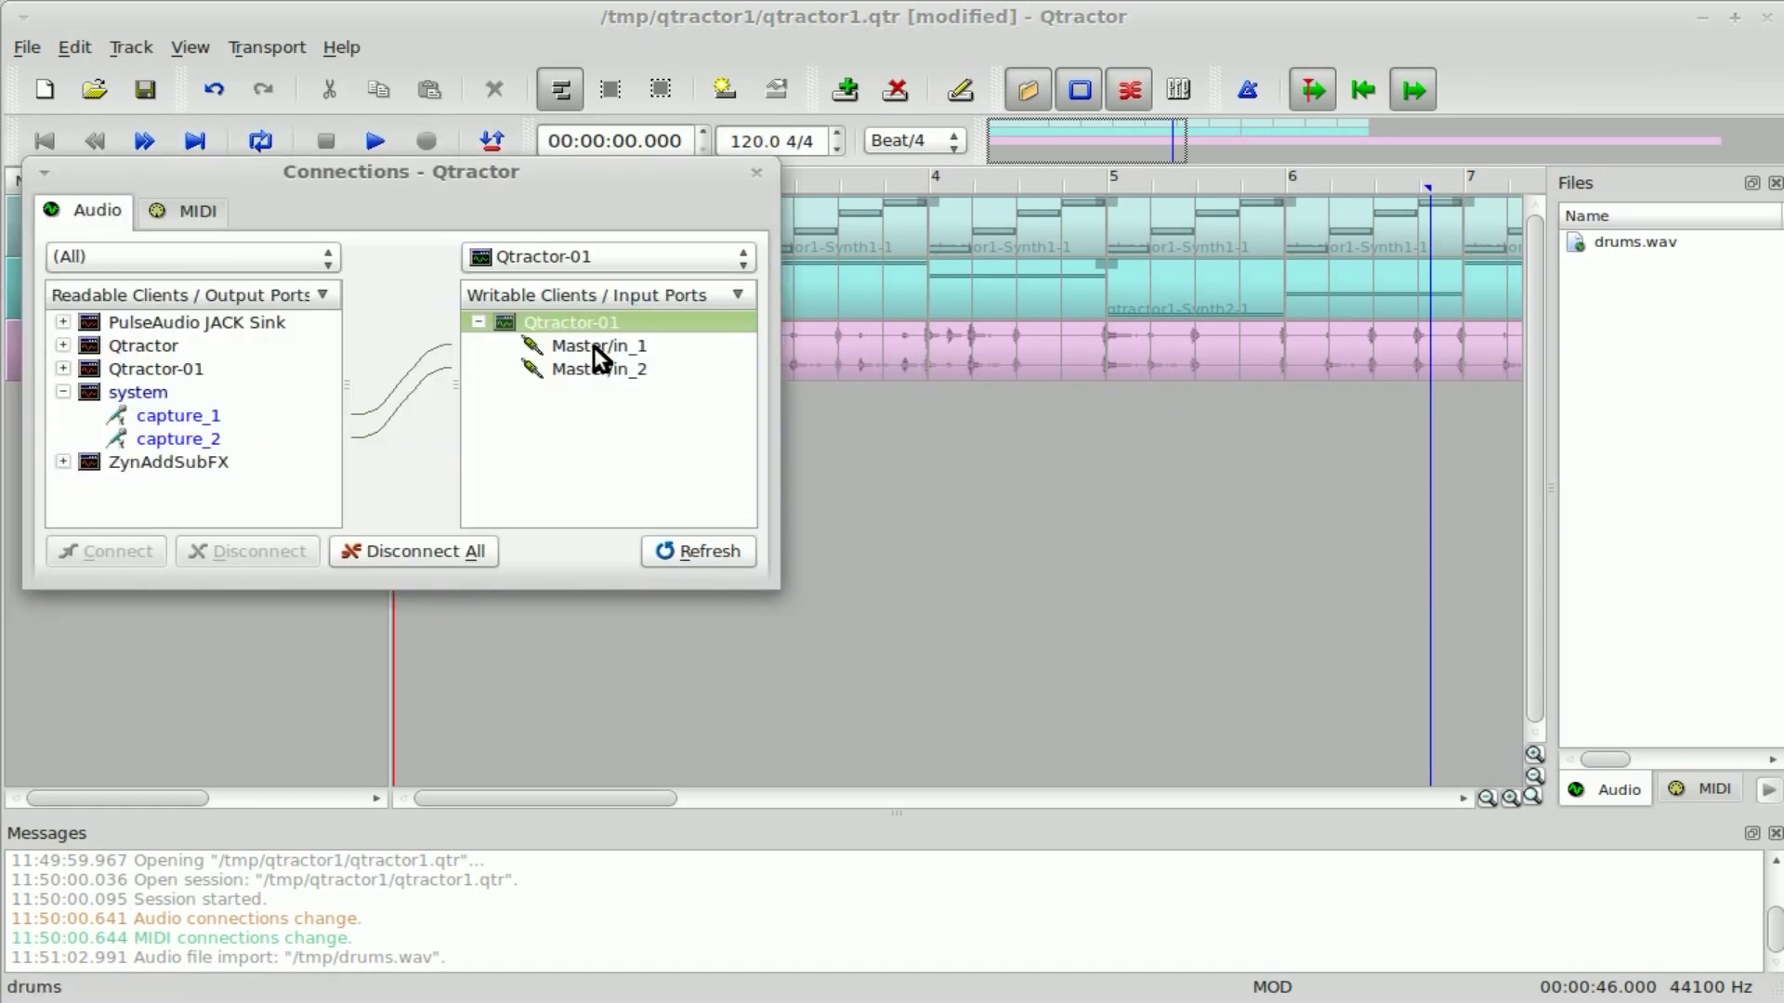
right_click(182, 415)
left_click(282, 452)
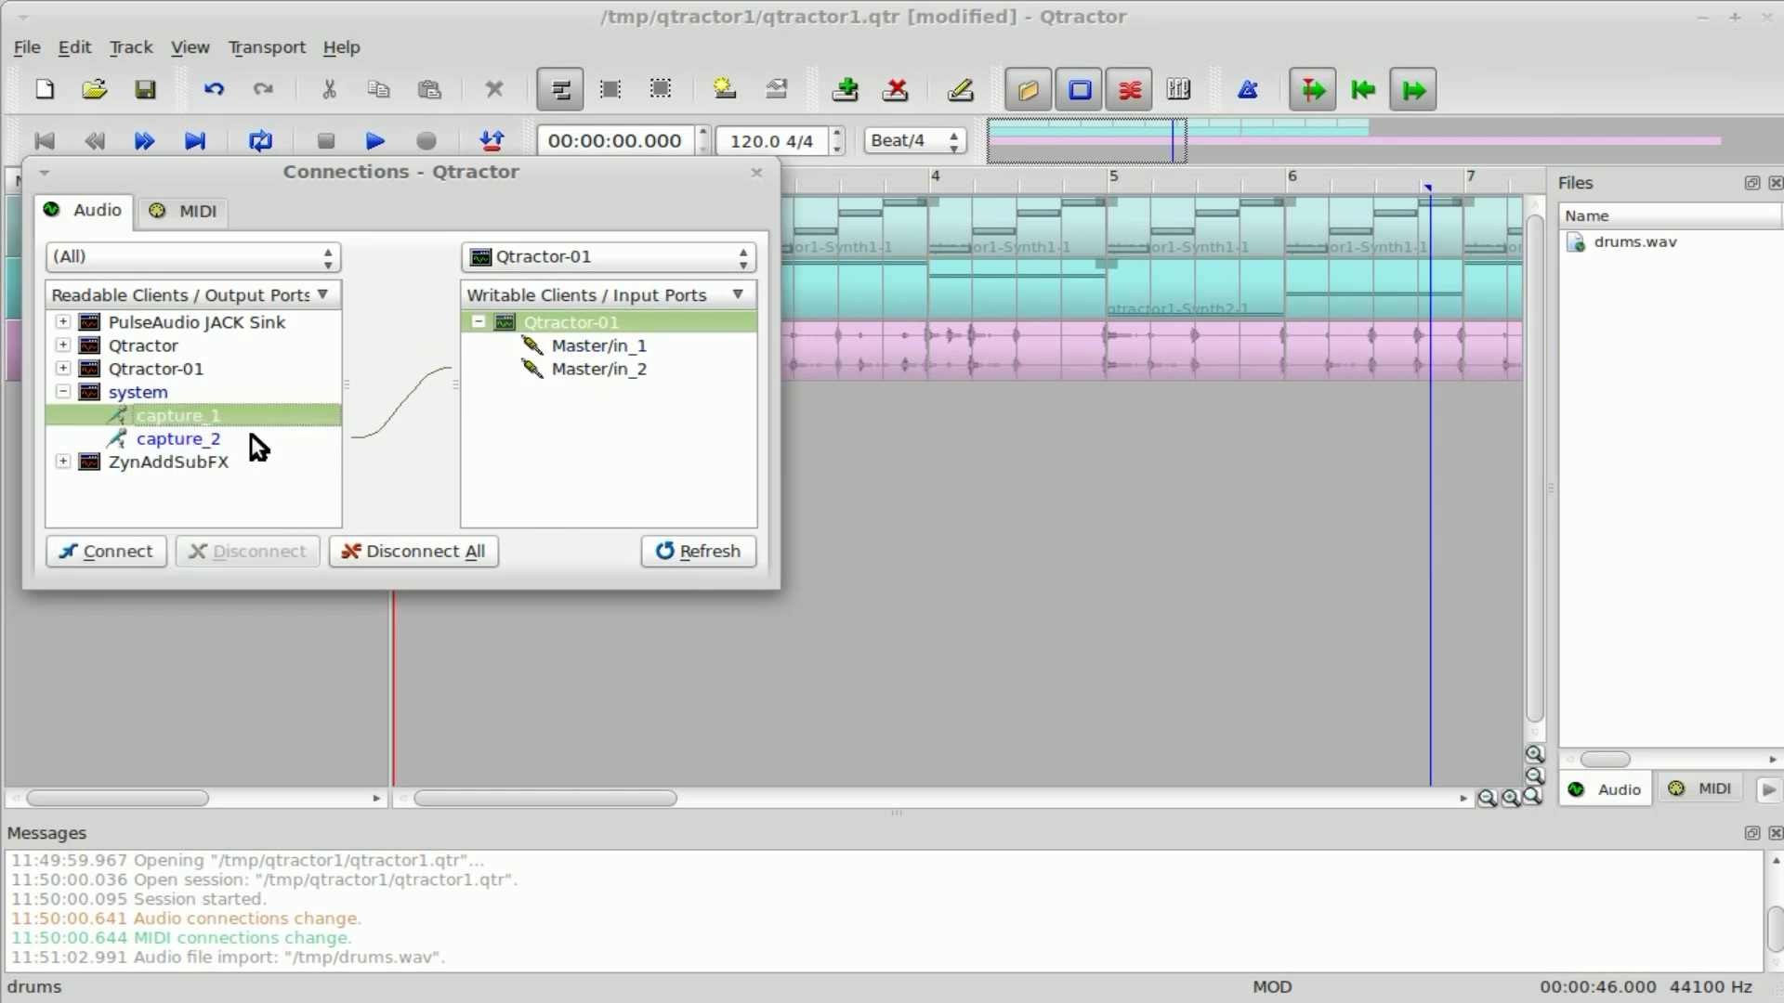
right_click(219, 436)
left_click(302, 469)
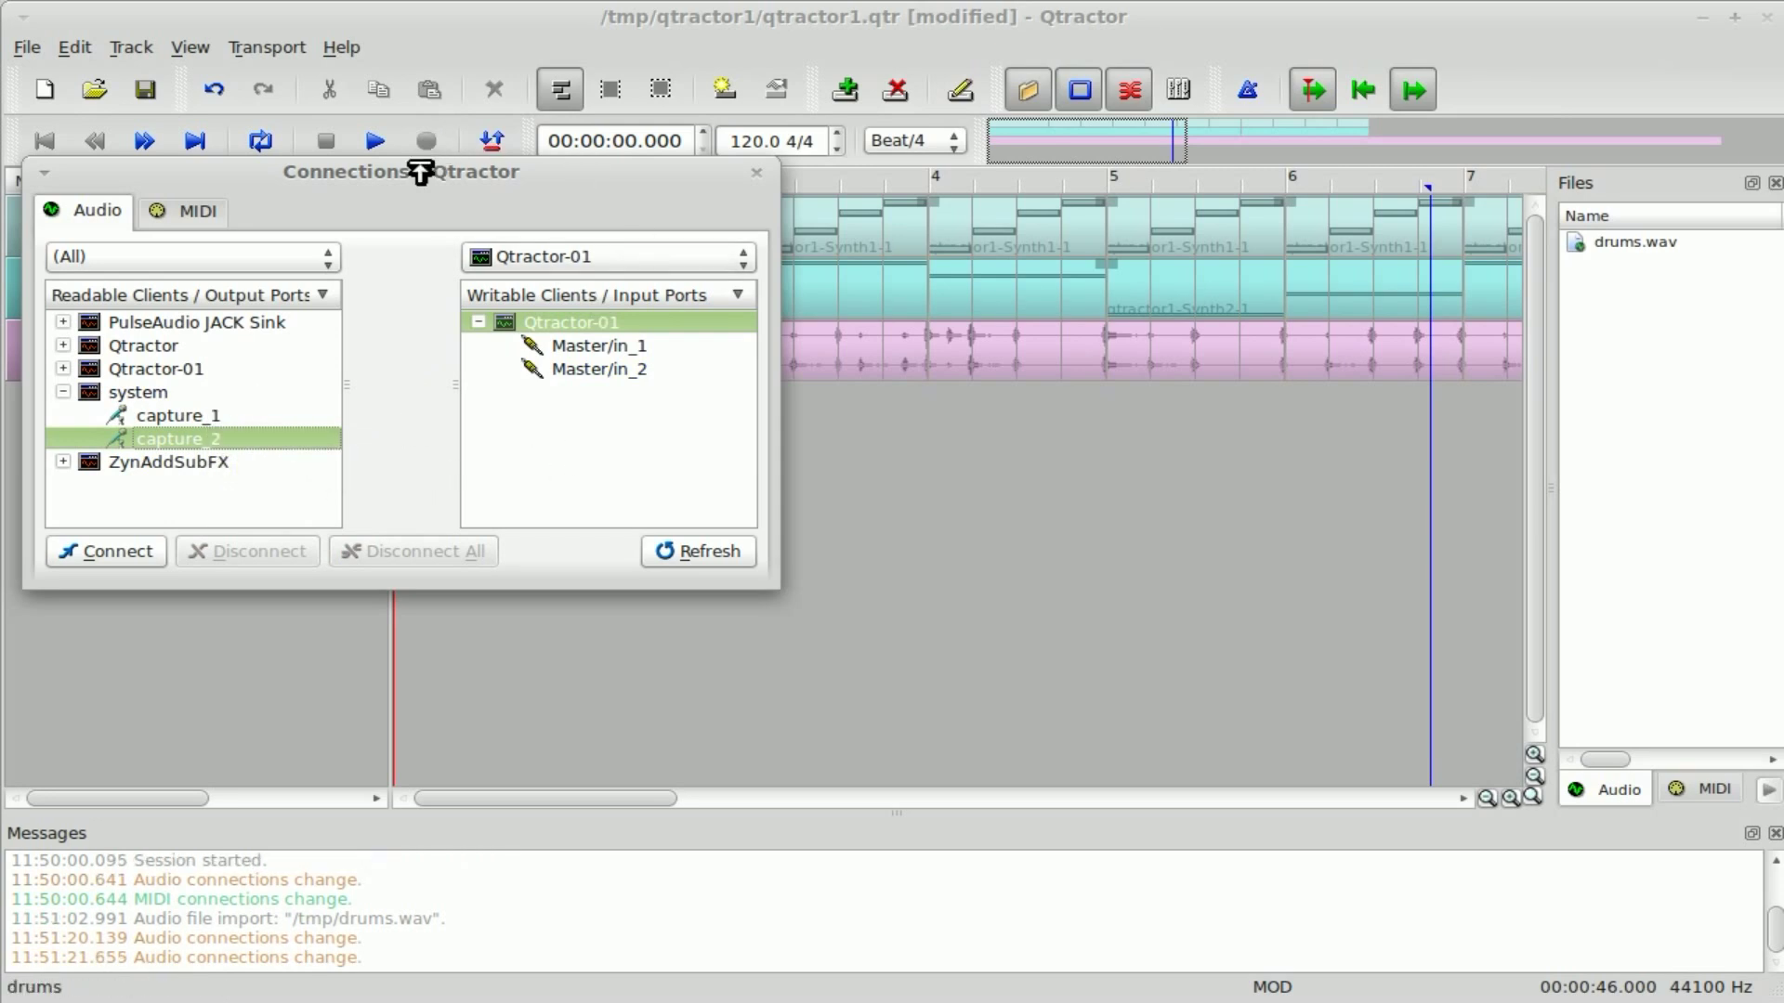
left_click_drag(418, 171, 1056, 261)
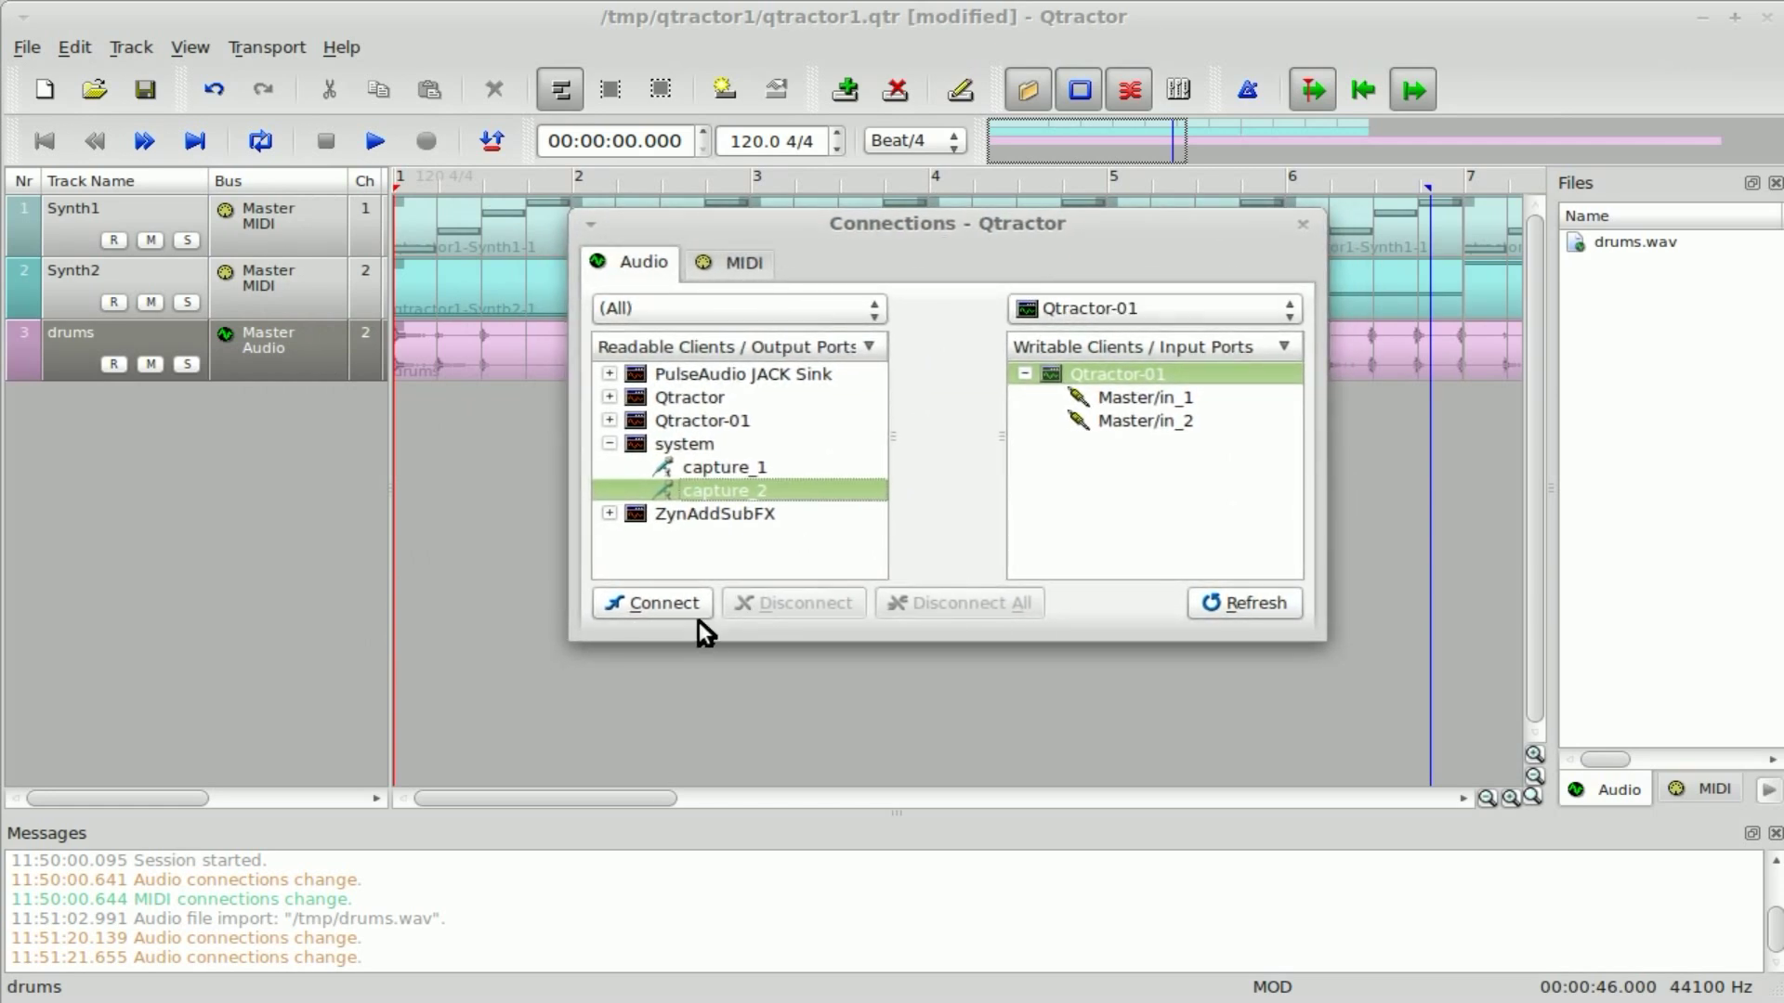
left_click(1302, 221)
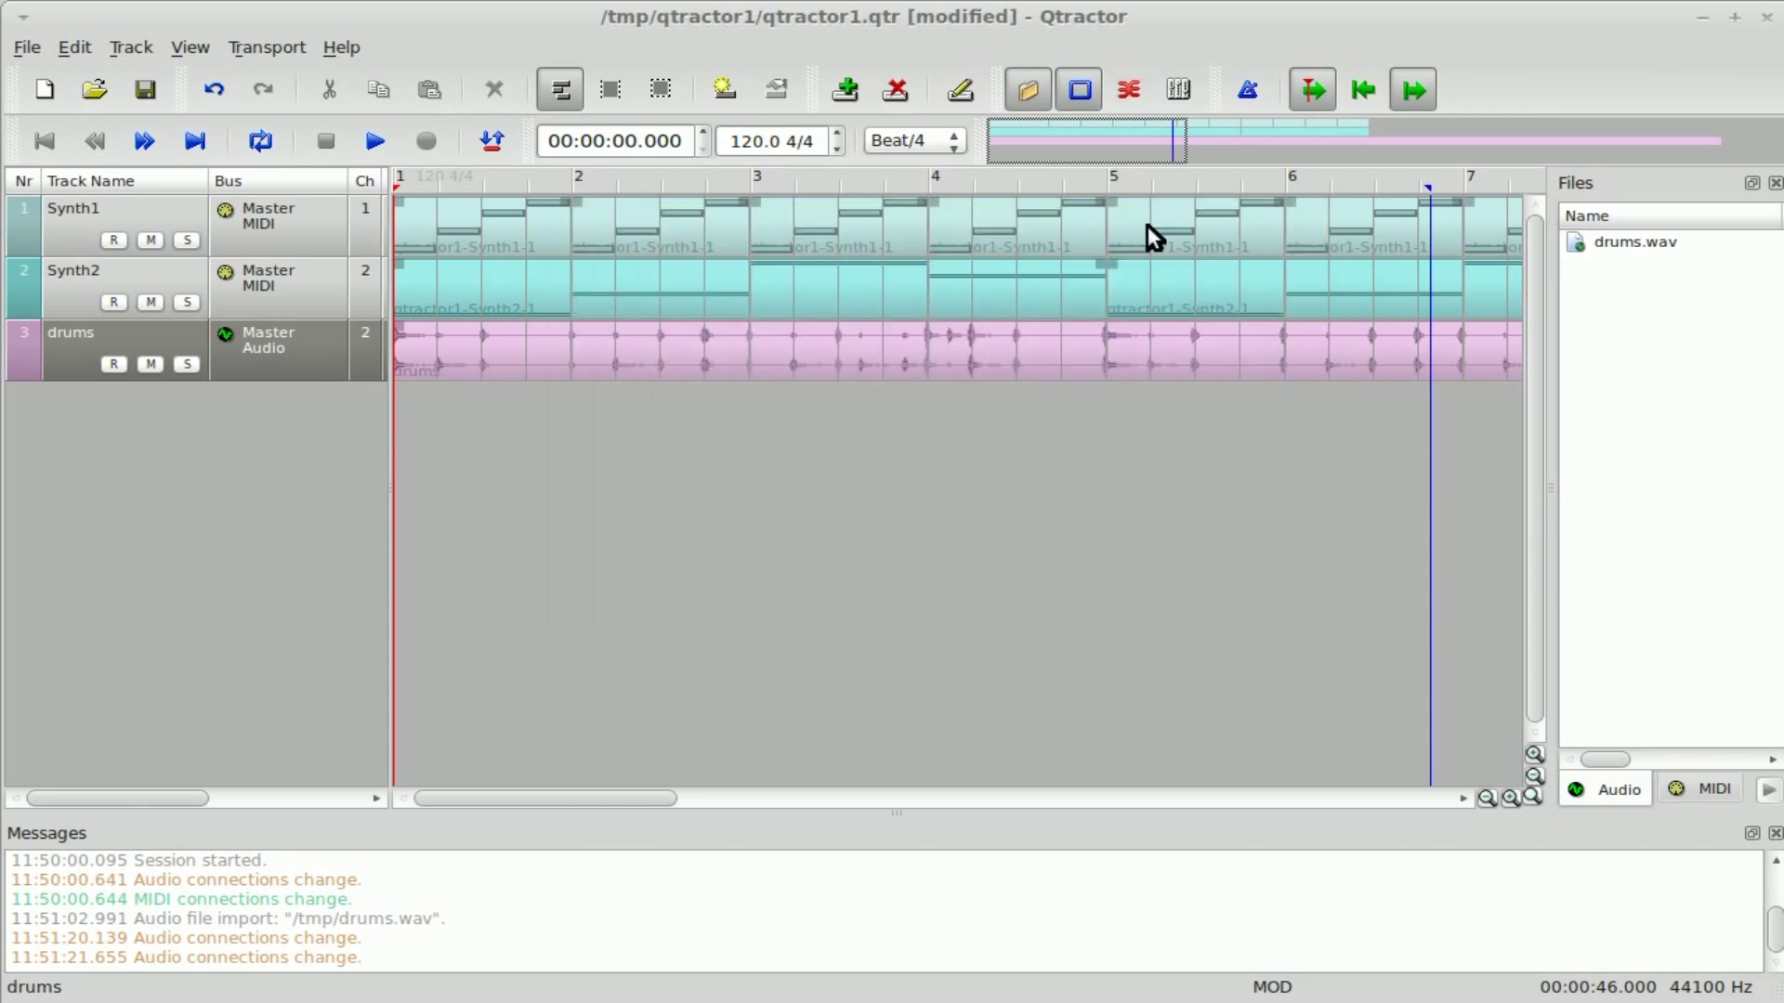
Start playback of all three tracks and connect the drums track's Master outputs to PulseAudio JACK Source
left_click(381, 138)
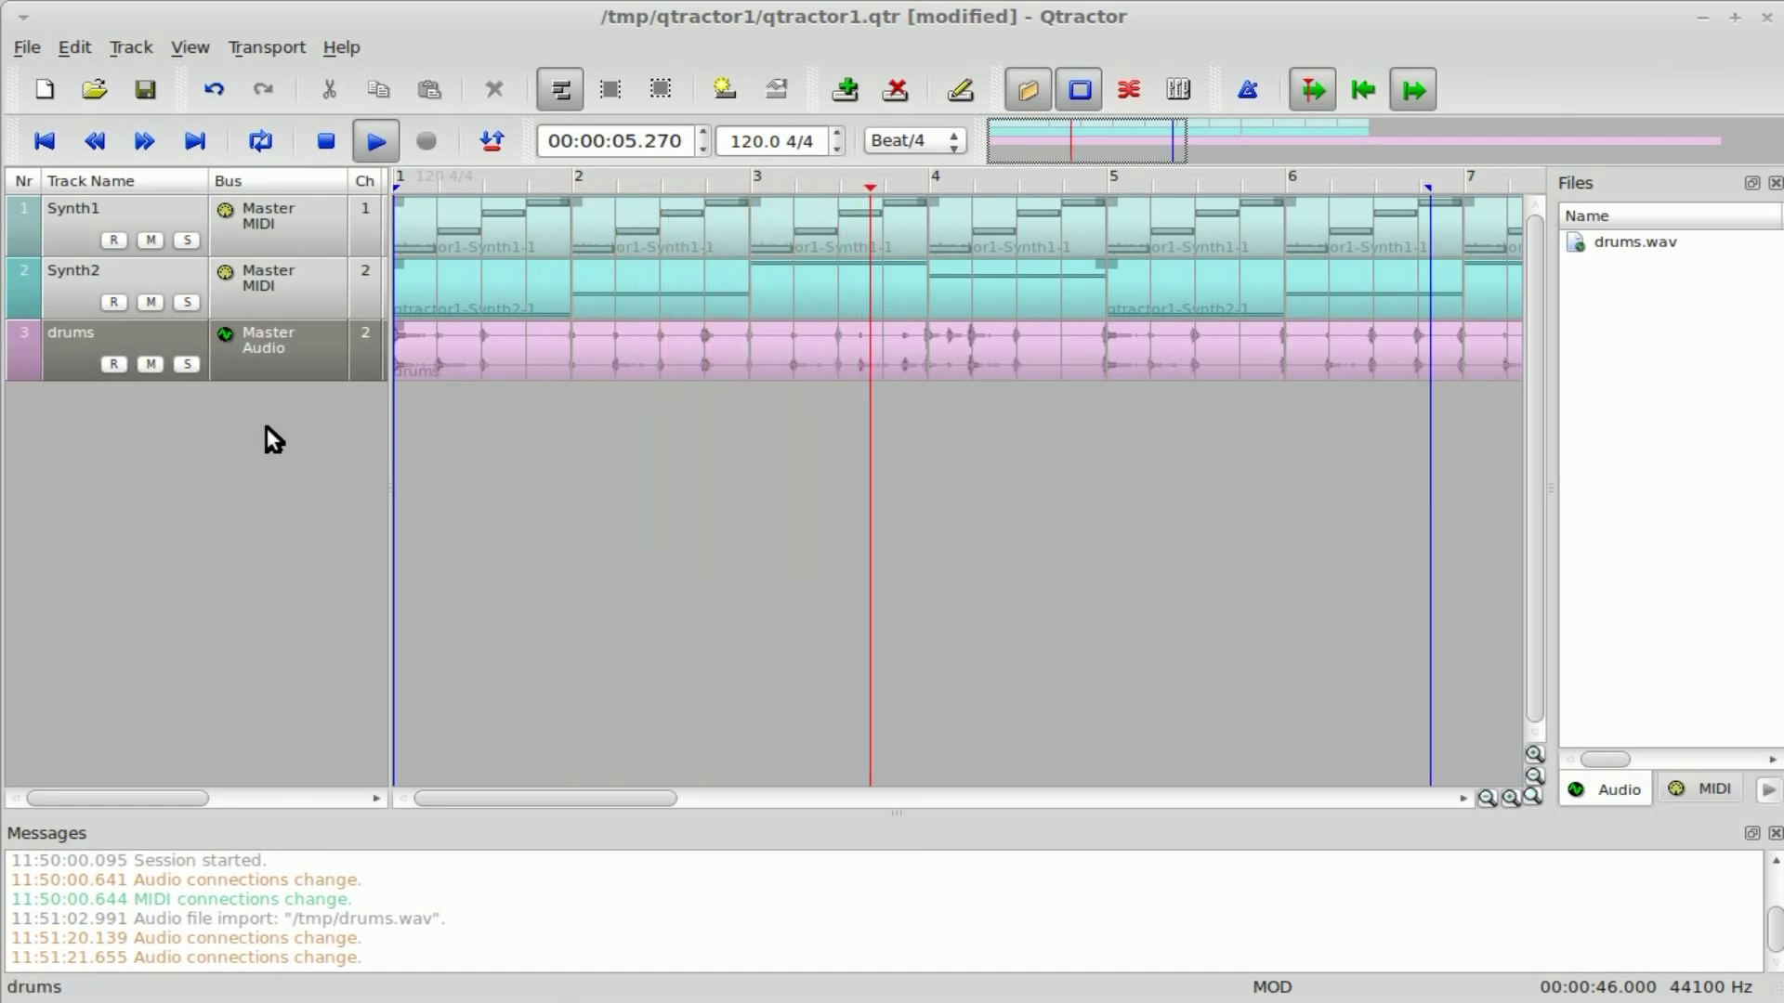
right_click(294, 366)
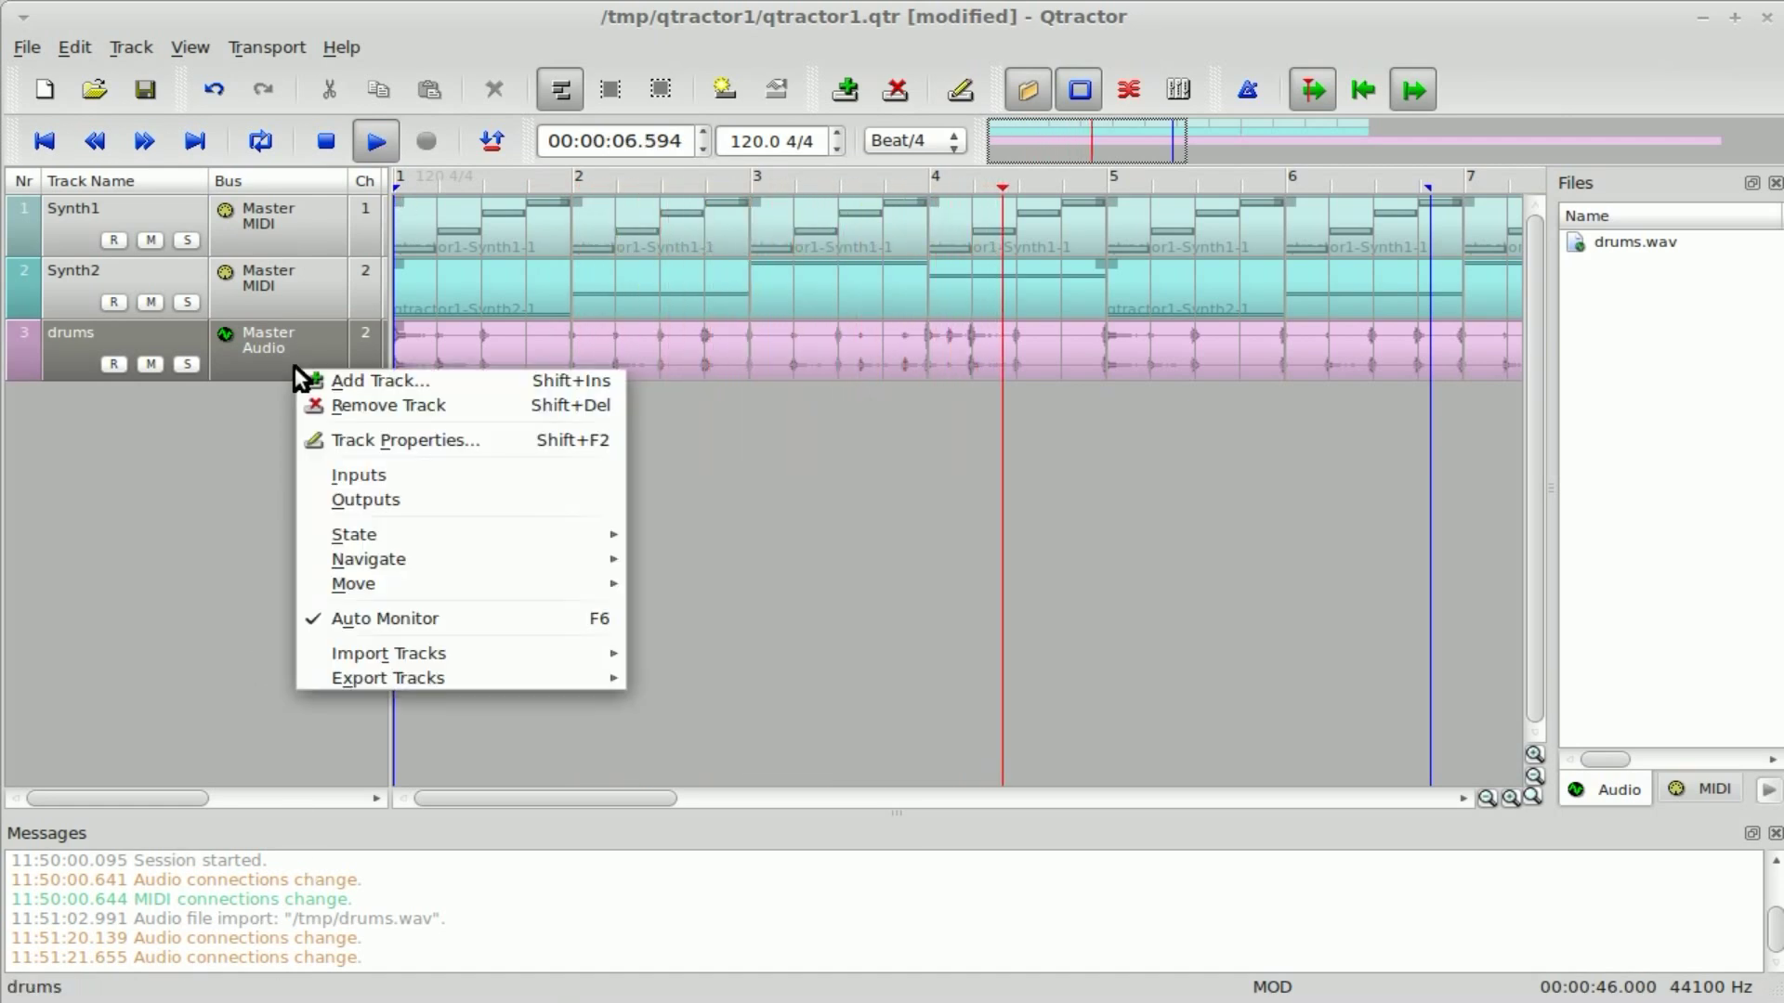
left_click(403, 500)
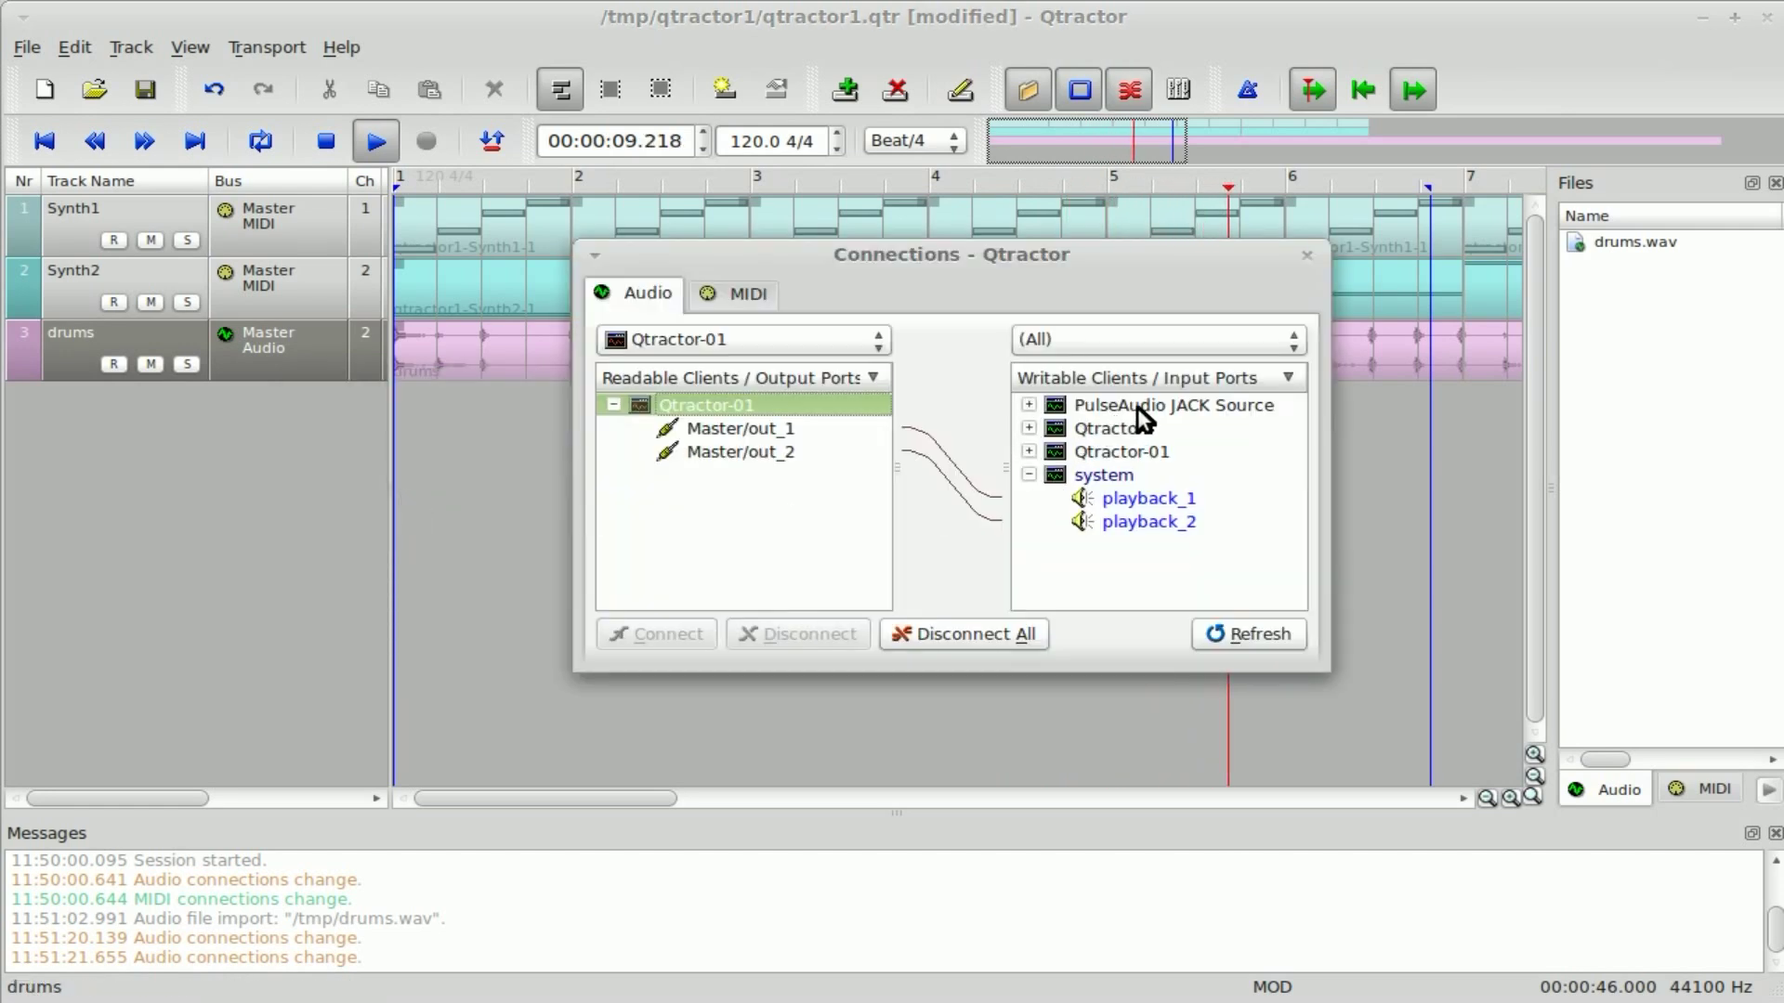
left_click(1096, 405)
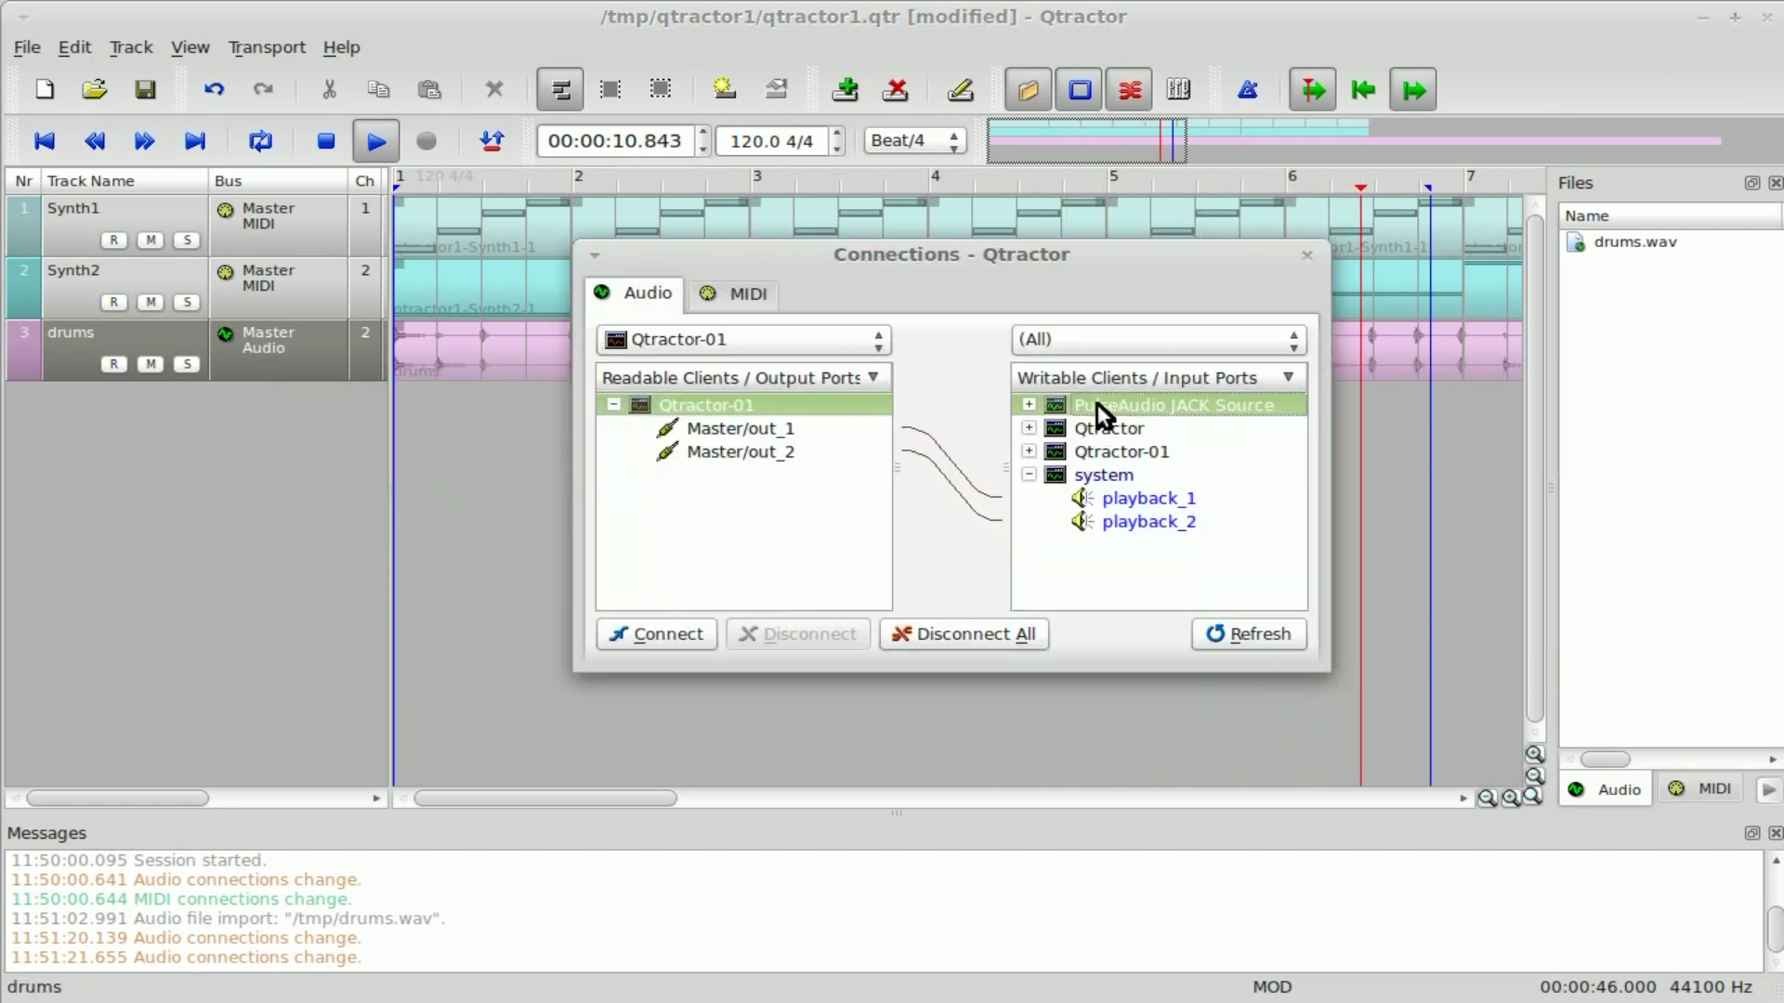
left_click(682, 639)
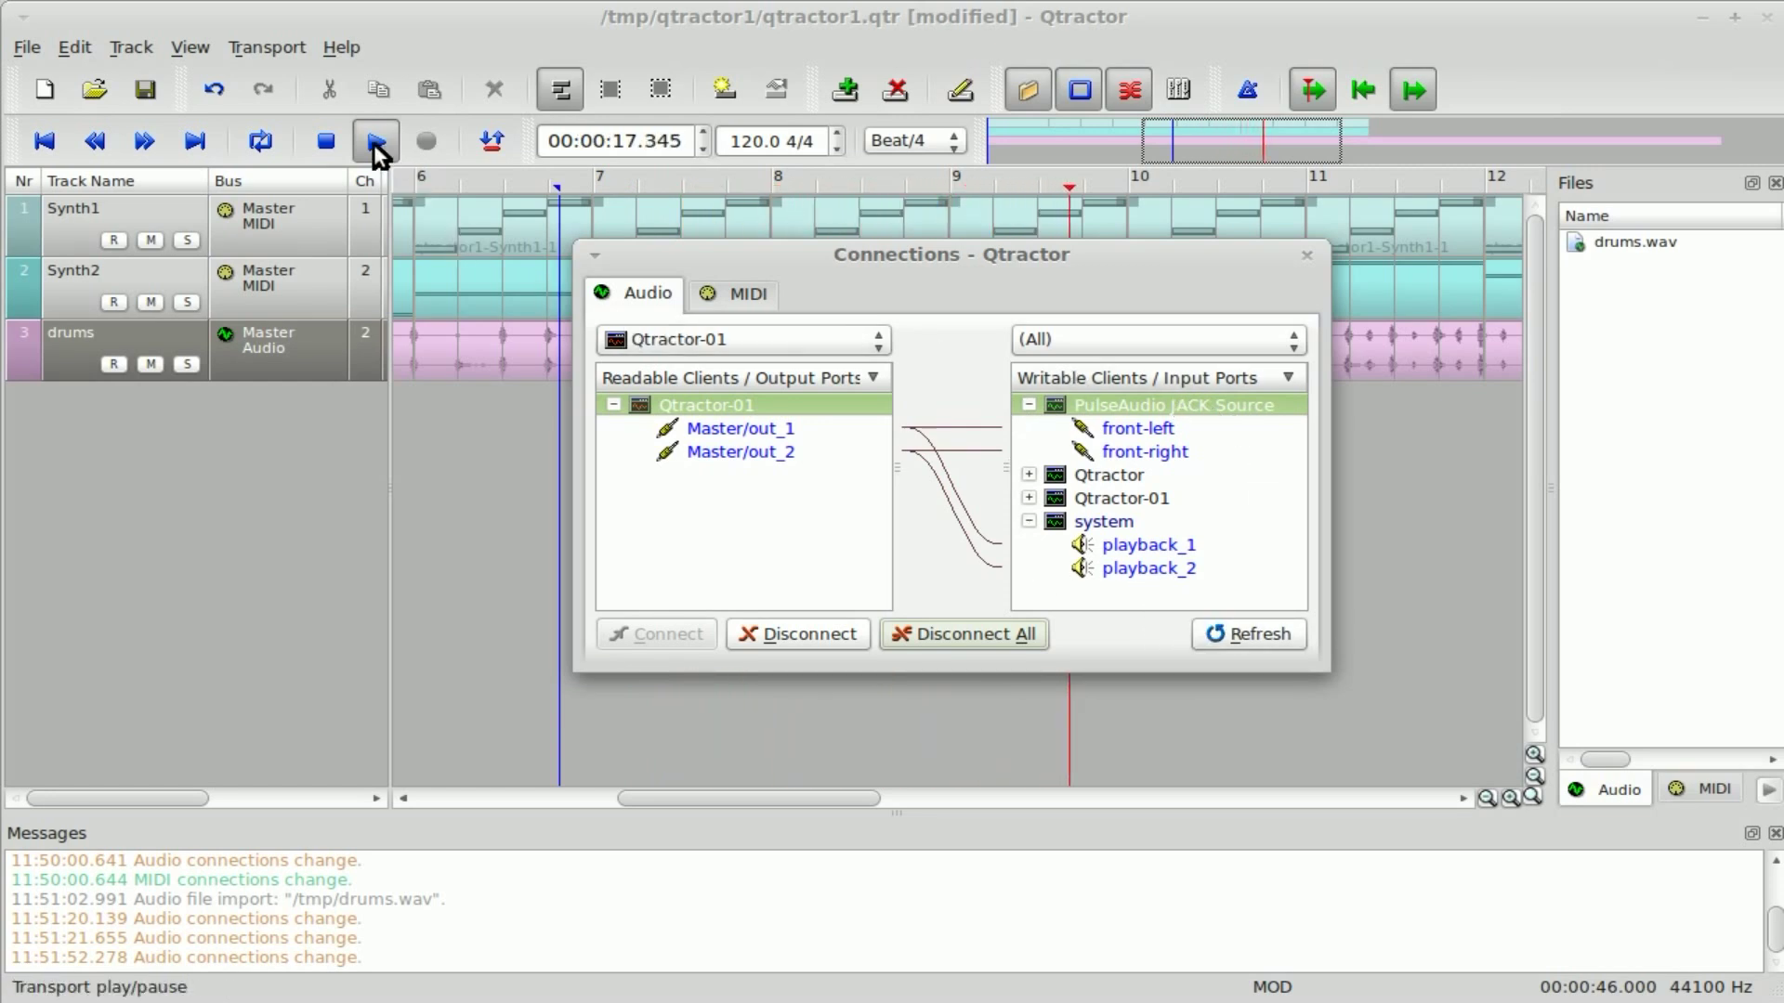
Switch to Patchage to examine the audio and MIDI routing, return to Qtractor and close the connections window
key("alt+Tab")
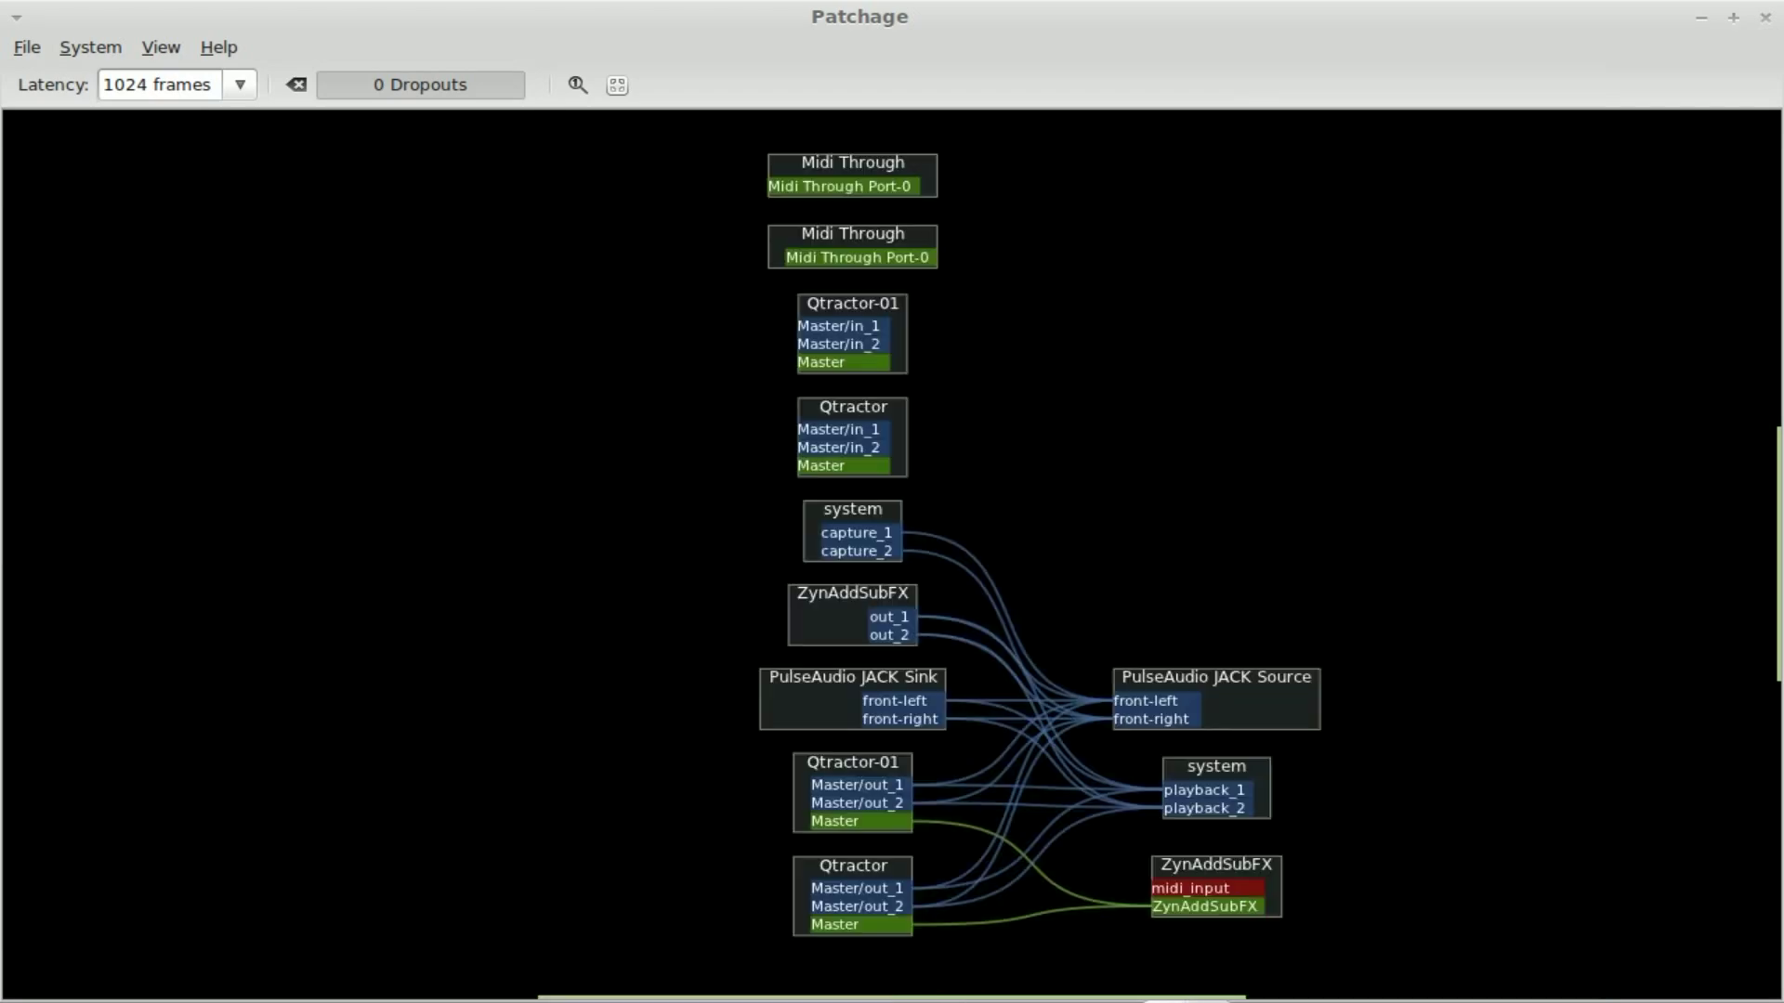
key("alt+Tab")
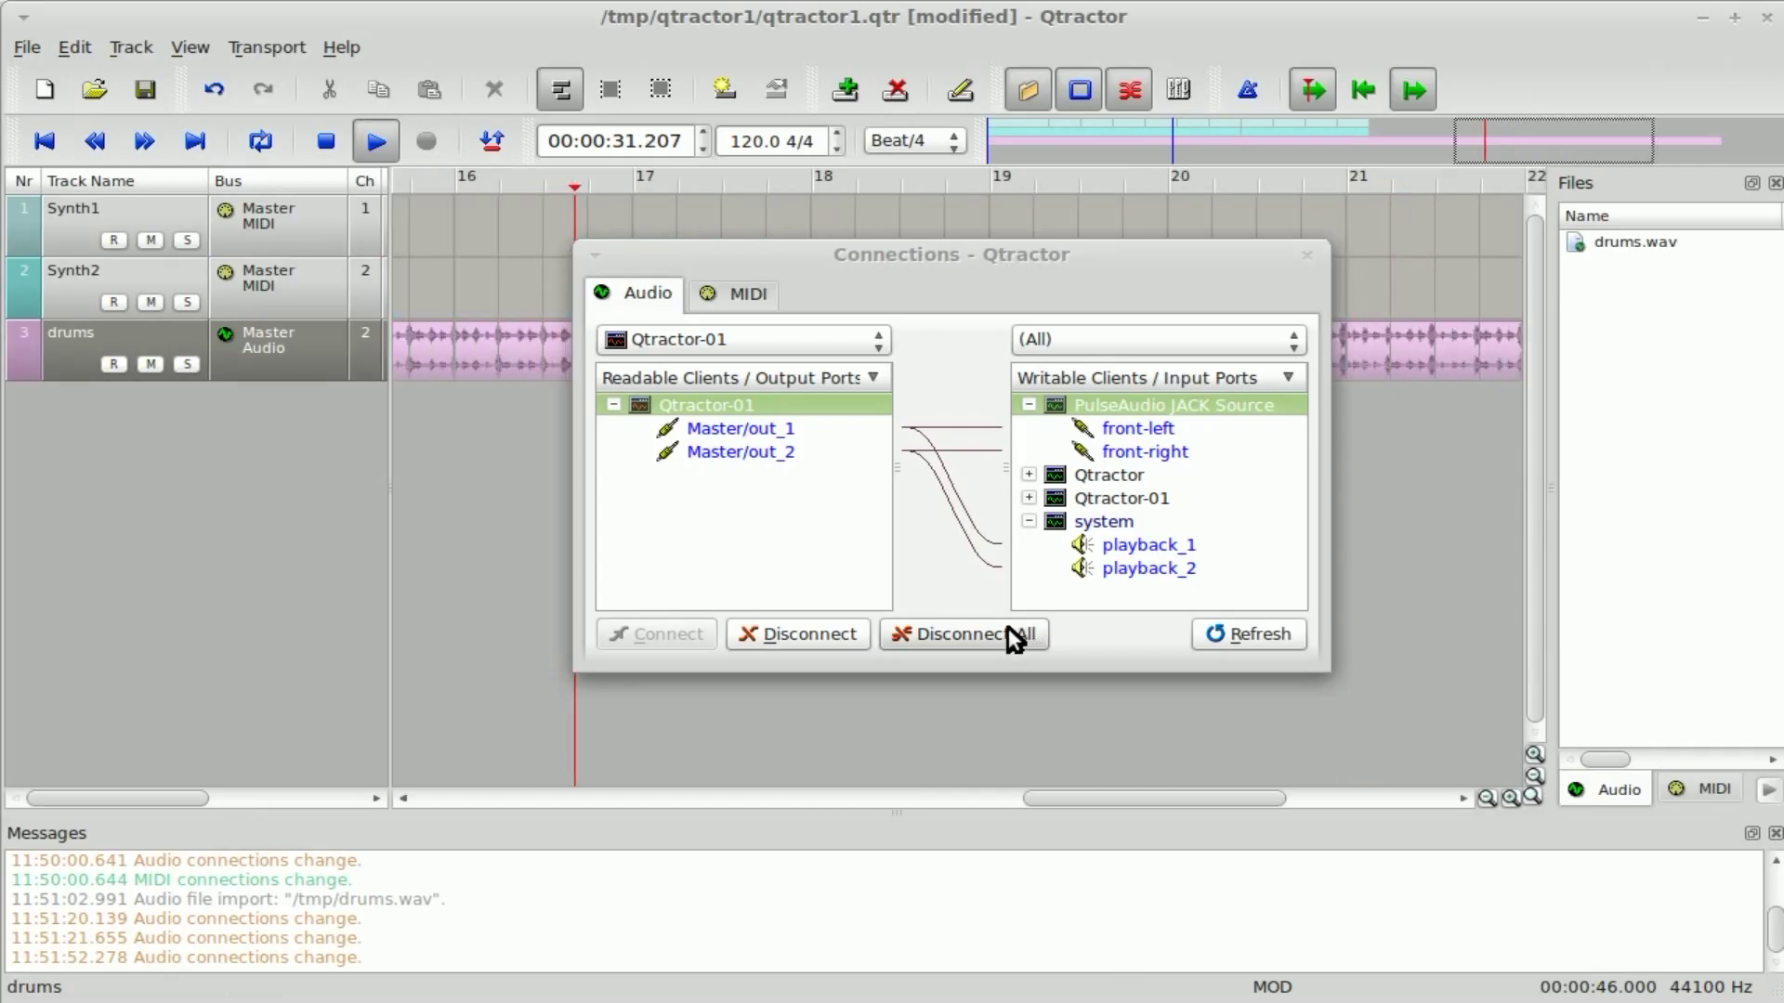
left_click(1315, 255)
Stop playback, save the session with the drums track and rewind to the session start
left_click(375, 140)
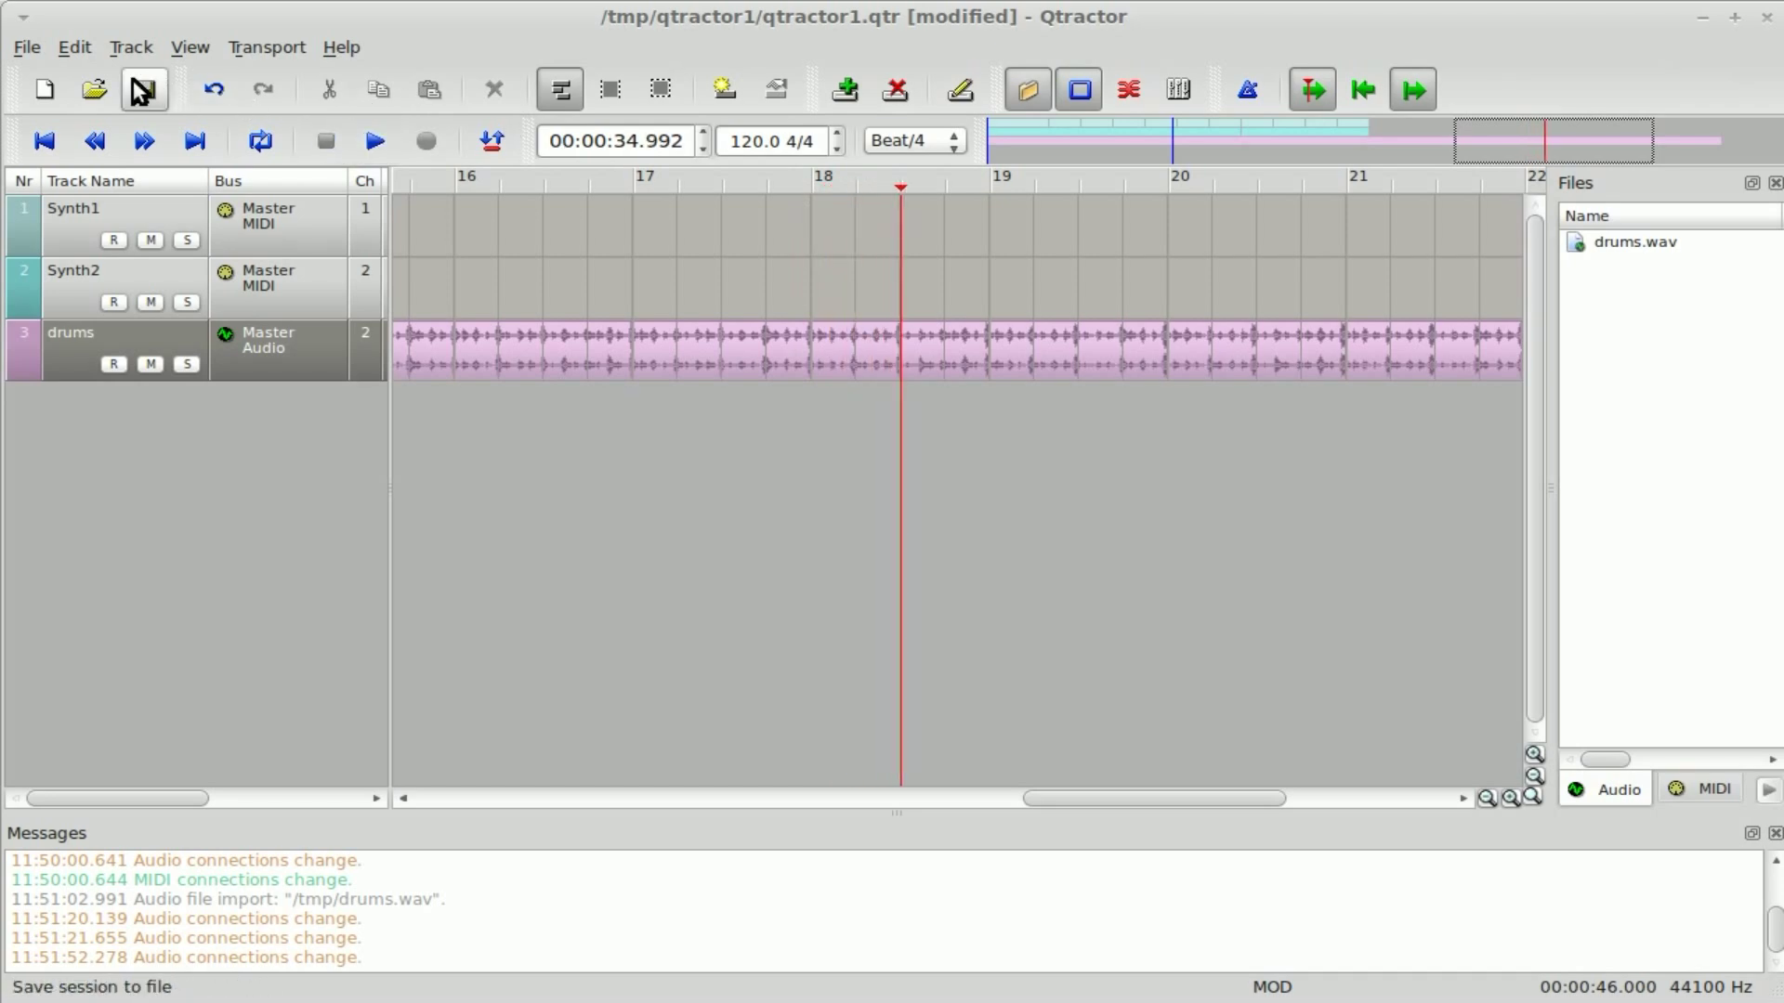
left_click(145, 93)
left_click(46, 142)
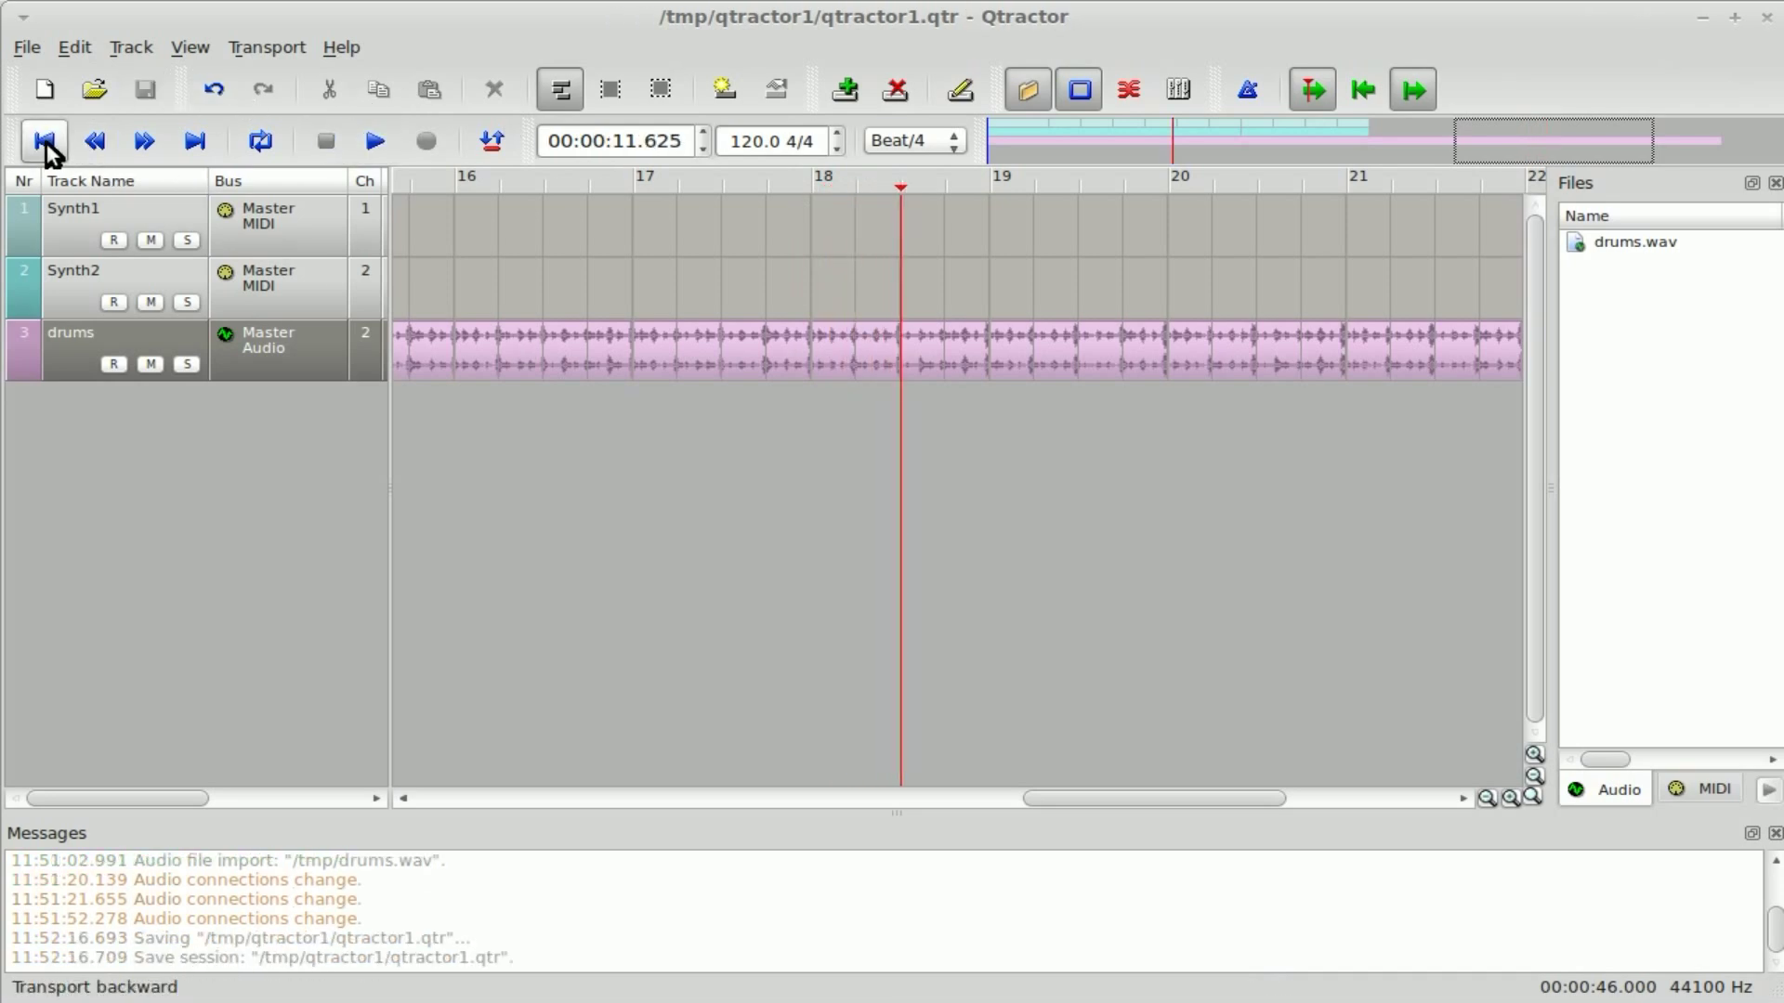
left_click(45, 142)
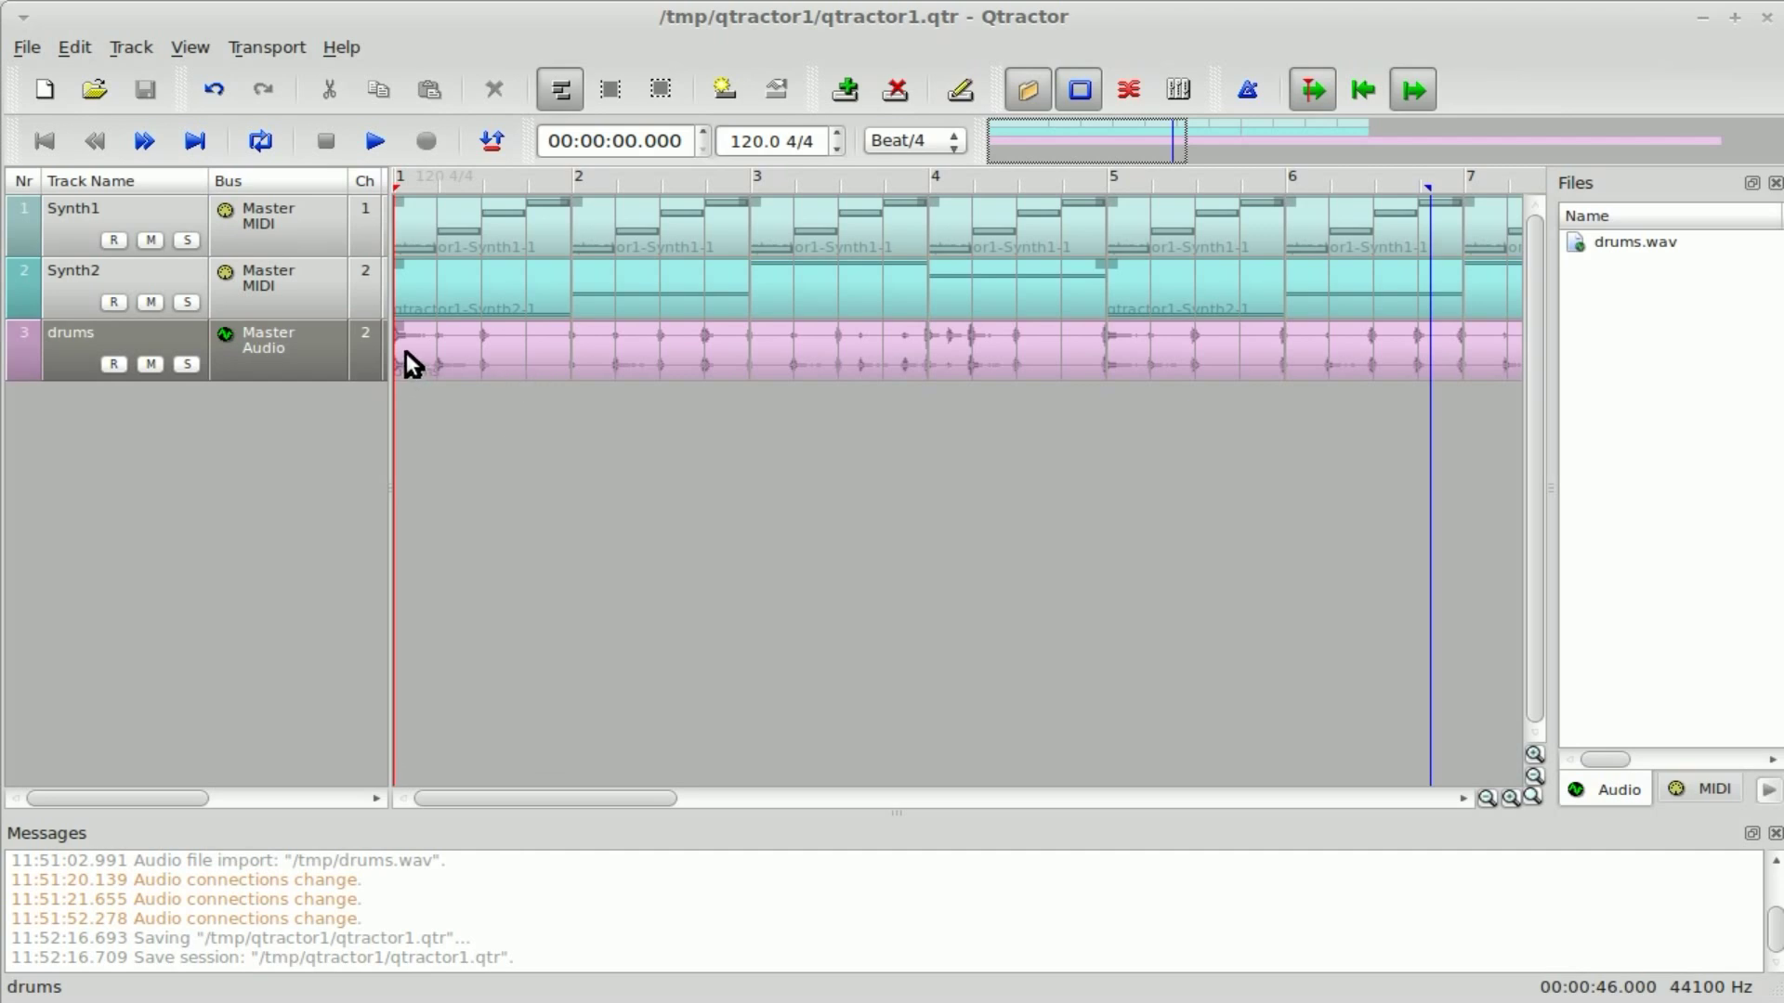
mouse_move(406, 353)
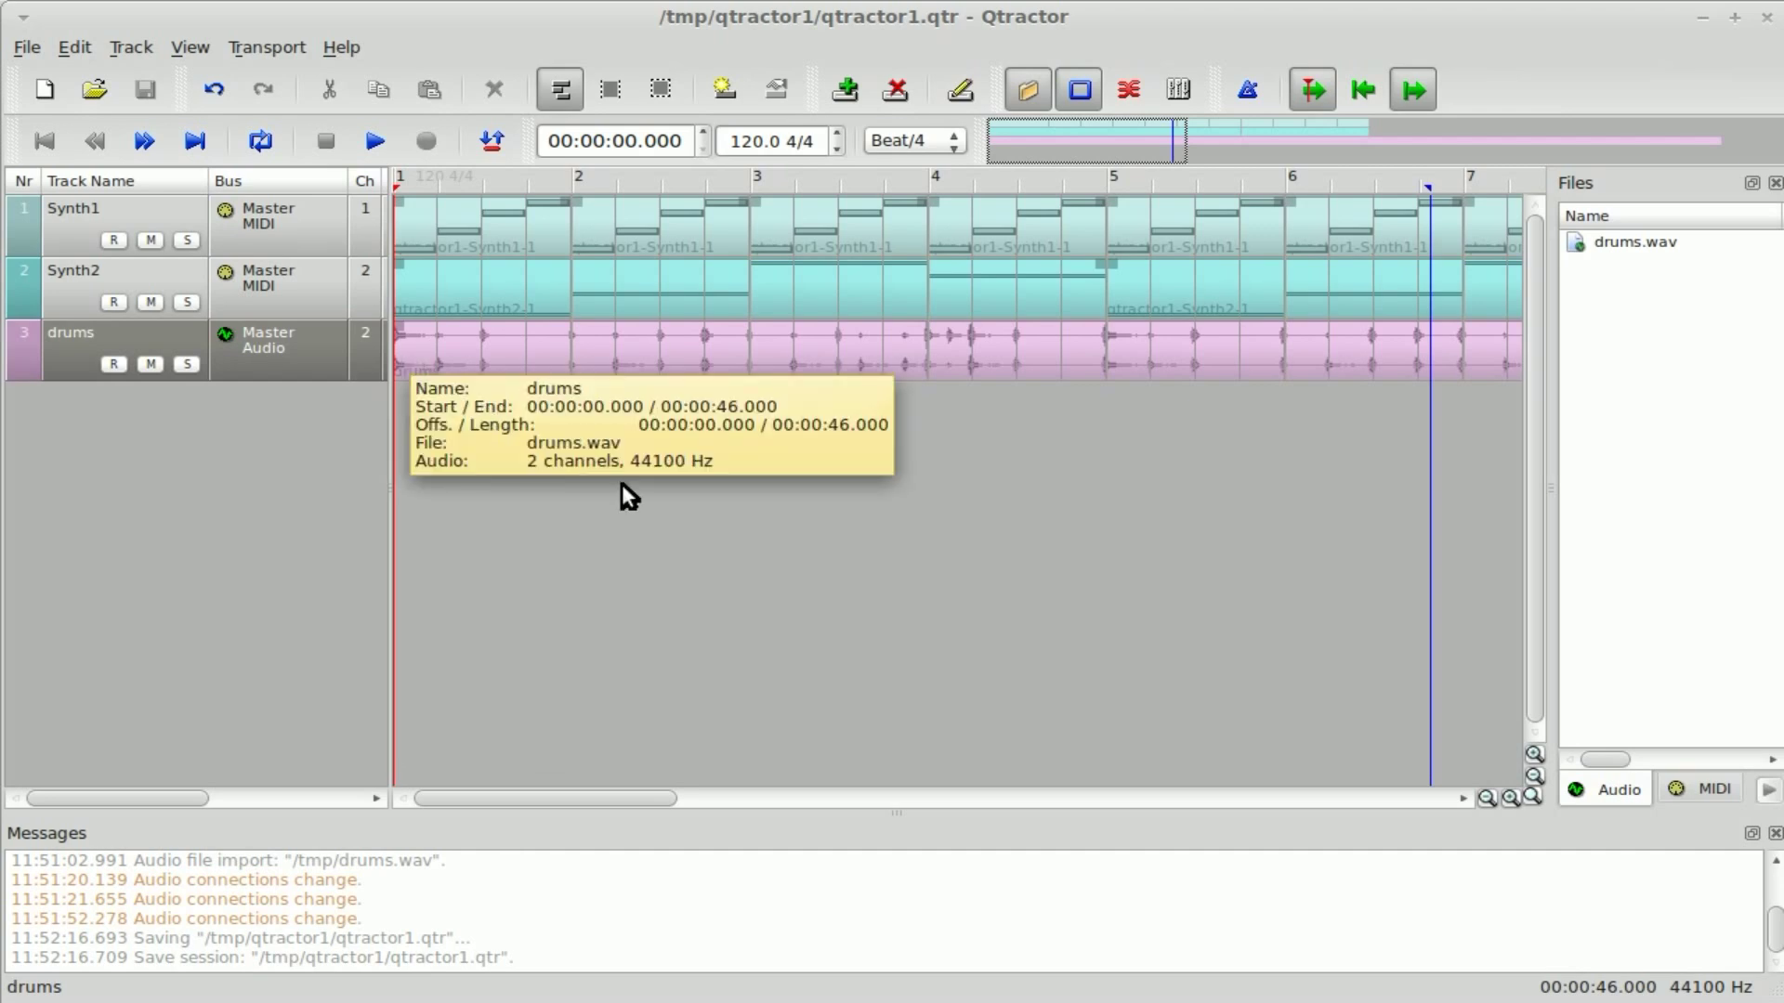